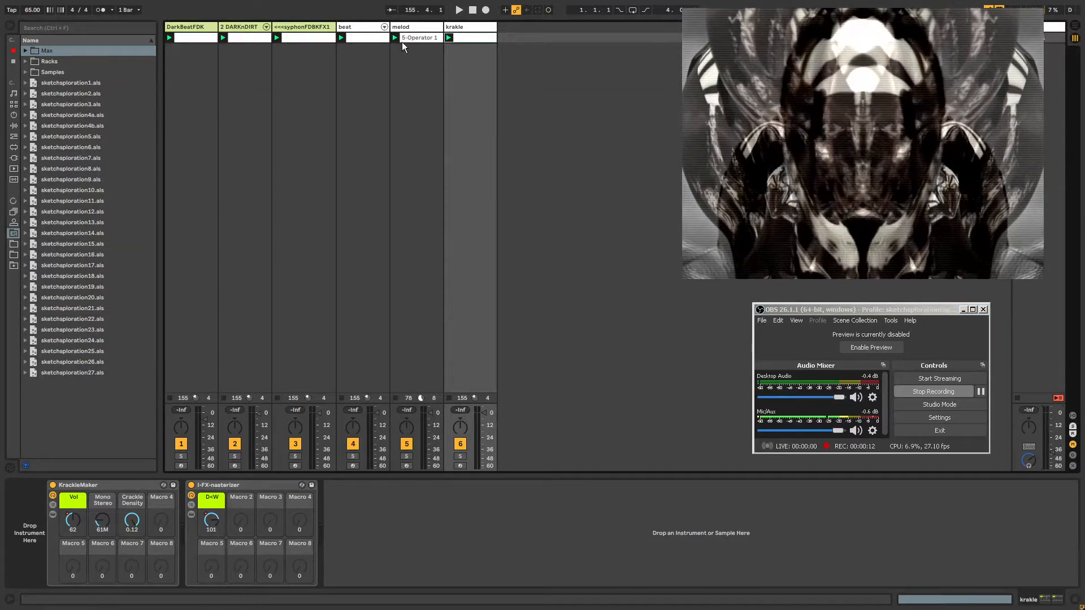
Step: Start playback of the set and raise the master track volume to about -12 dB
{"action": "left_click", "coordinate": [185, 37]}
{"action": "key", "text": "space"}
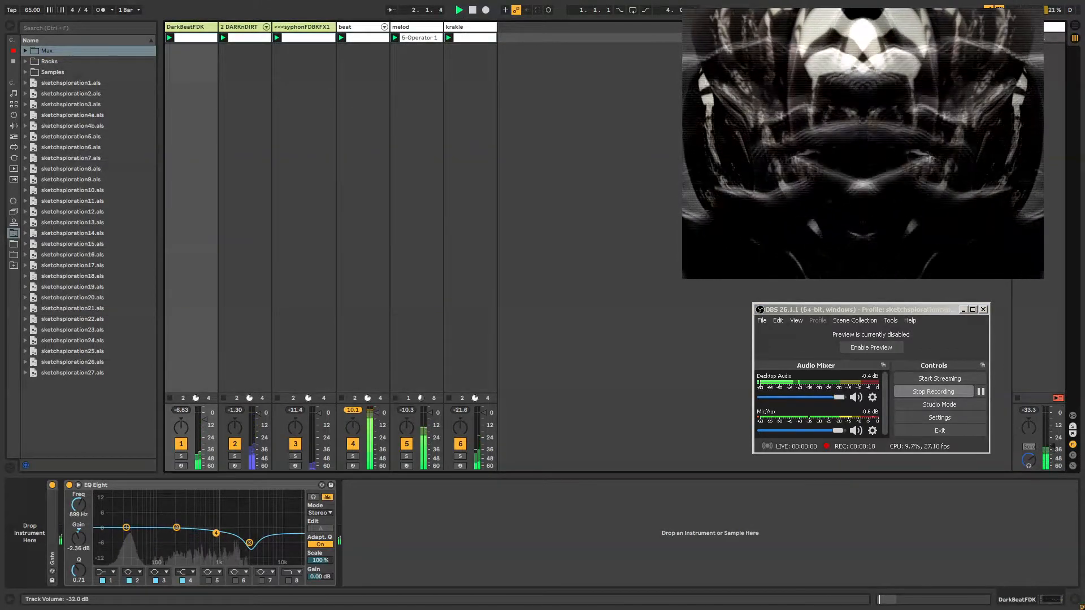
{"action": "left_click_drag", "start_coordinate": [1053, 447], "coordinate": [1053, 442]}
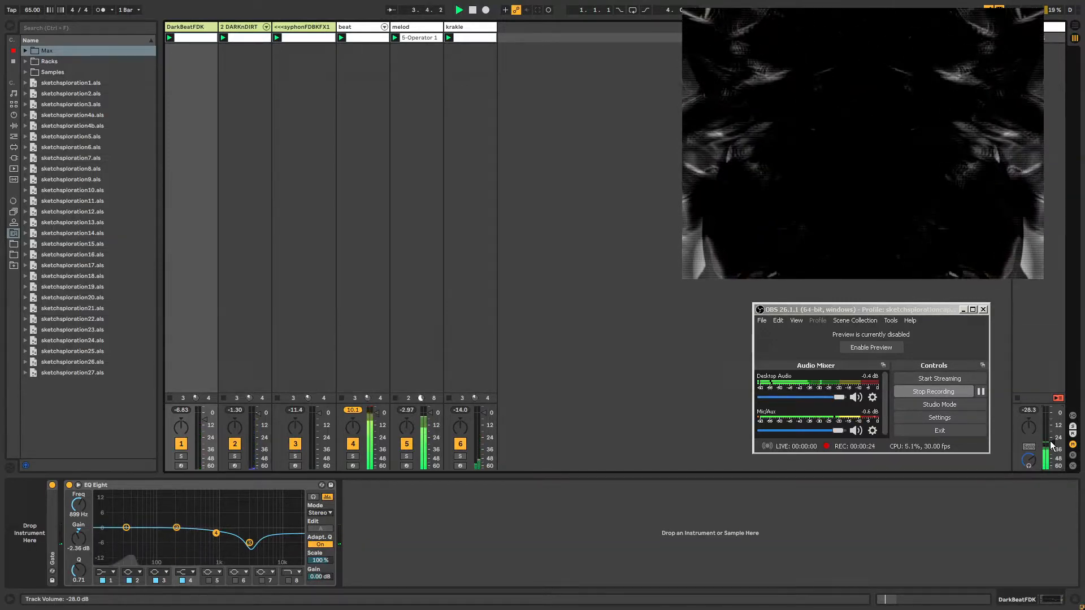
{"action": "left_click_drag", "start_coordinate": [1051, 442], "coordinate": [1051, 432]}
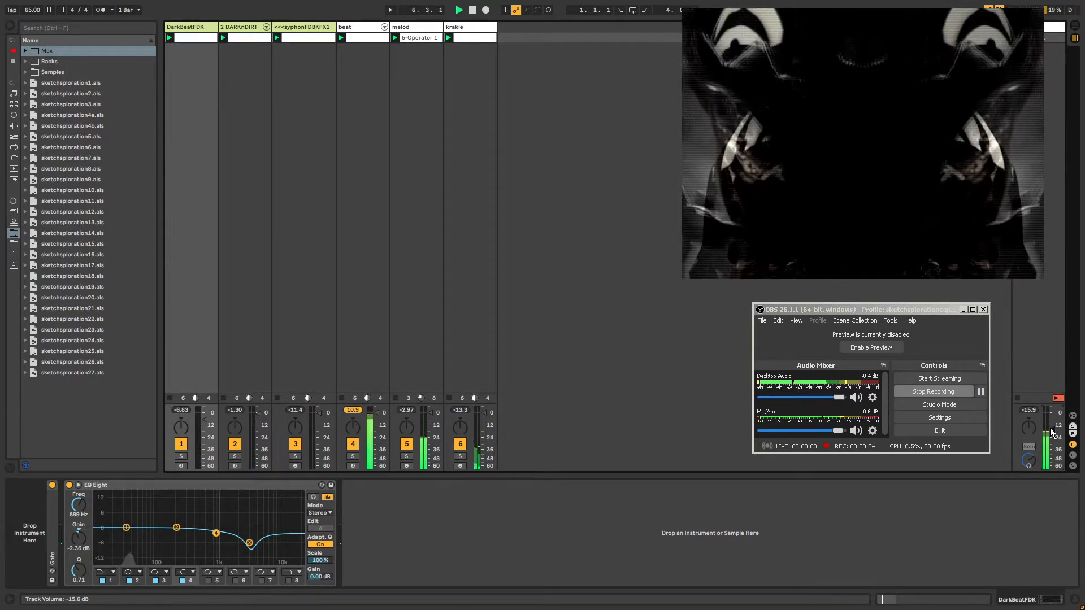
{"action": "left_click_drag", "start_coordinate": [1050, 430], "coordinate": [1050, 424]}
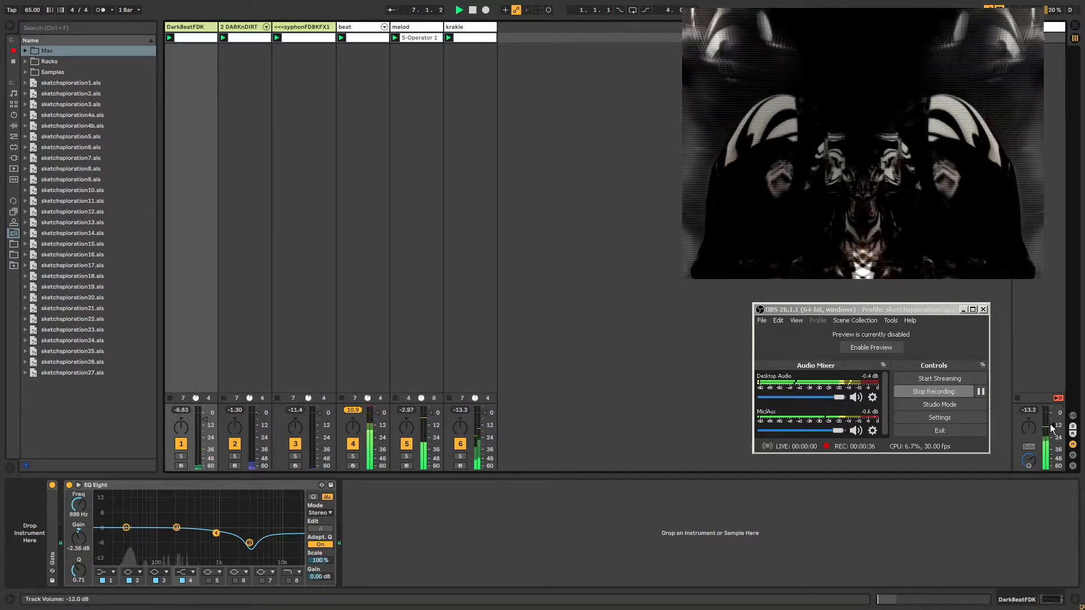
Step: Reposition the visuals window clear of the master track and put the OBS window out of sight behind it
{"action": "left_click_drag", "start_coordinate": [912, 169], "coordinate": [874, 186]}
{"action": "left_click_drag", "start_coordinate": [884, 309], "coordinate": [862, 128]}
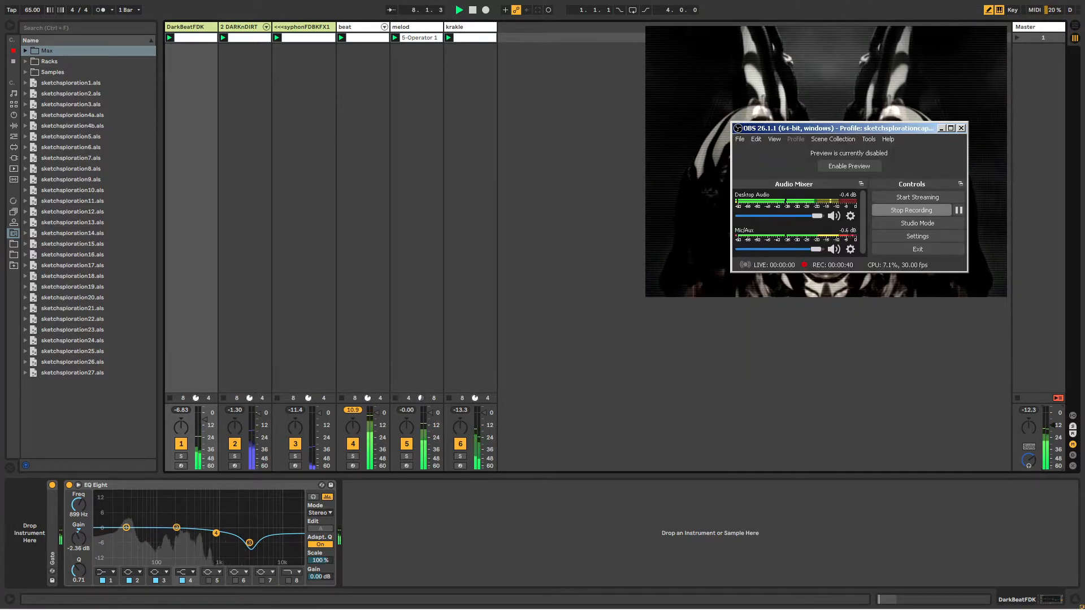
{"action": "left_click", "coordinate": [744, 67]}
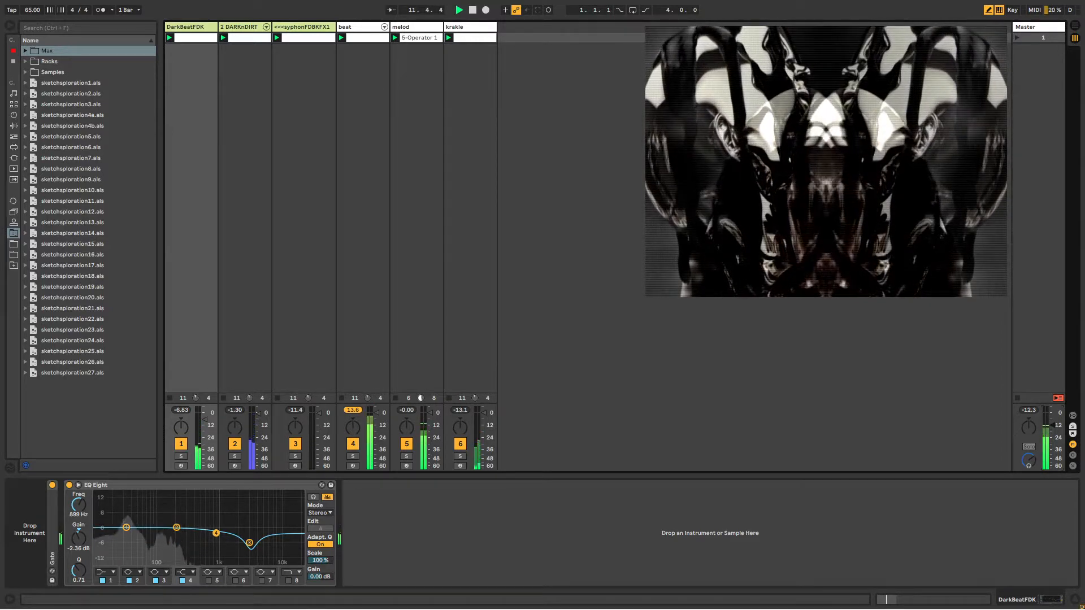
{"action": "left_click_drag", "start_coordinate": [737, 237], "coordinate": [728, 245]}
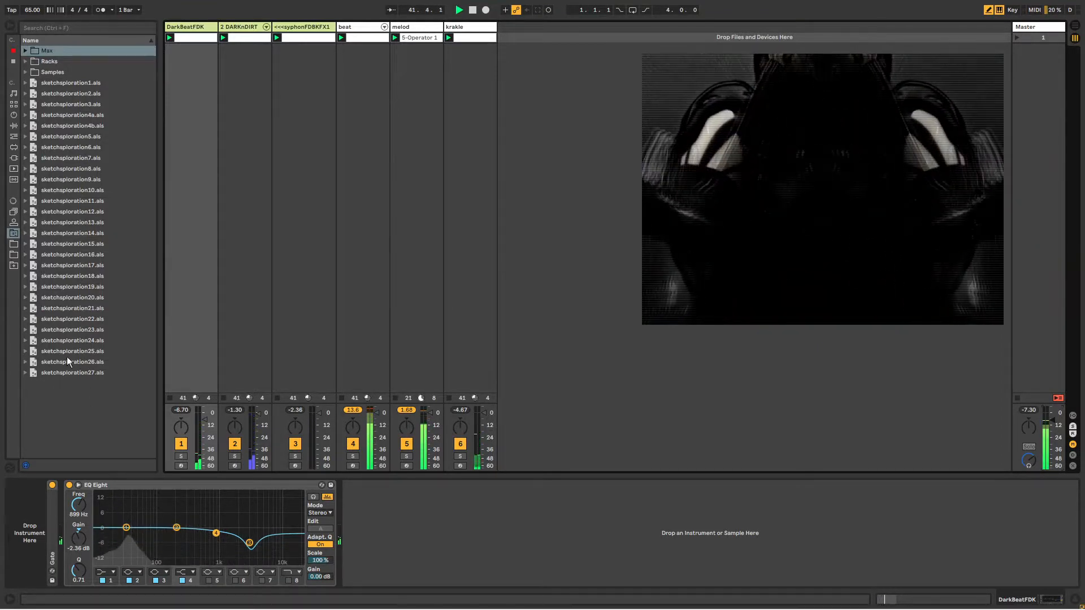
Step: Browse the project's Racks folder and examine the presets in its Audio, Instruments and Midi subfolders
{"action": "left_click", "coordinate": [26, 61]}
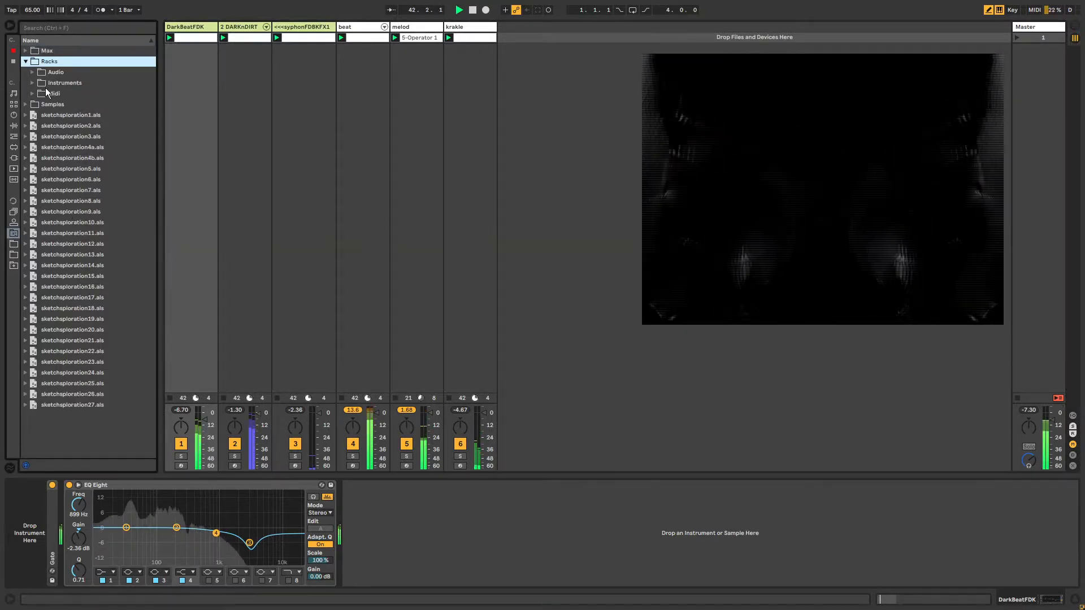
{"action": "left_click", "coordinate": [33, 73]}
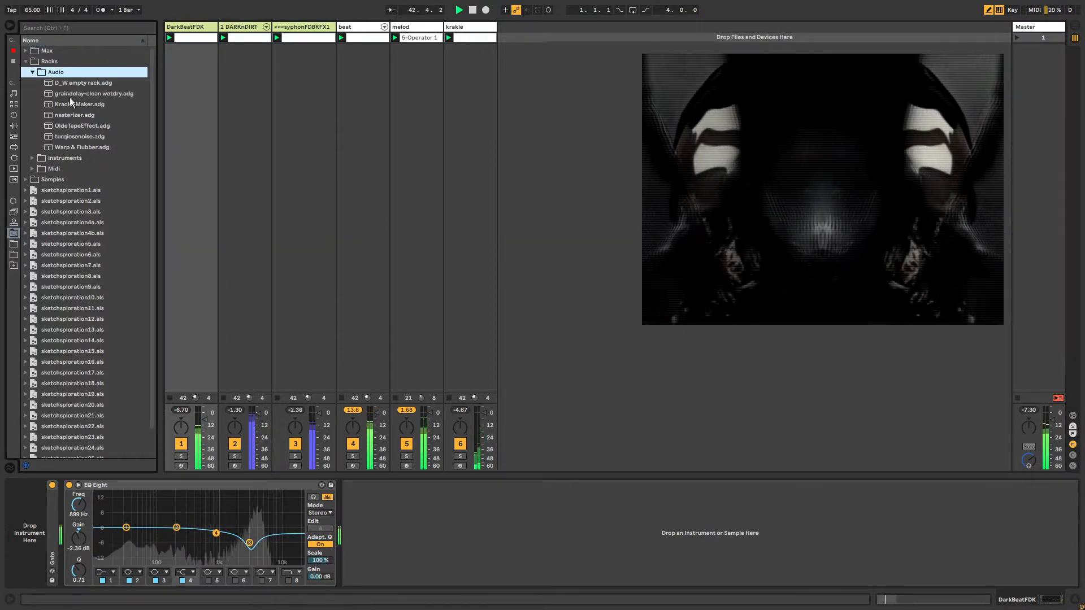
{"action": "left_click", "coordinate": [31, 158]}
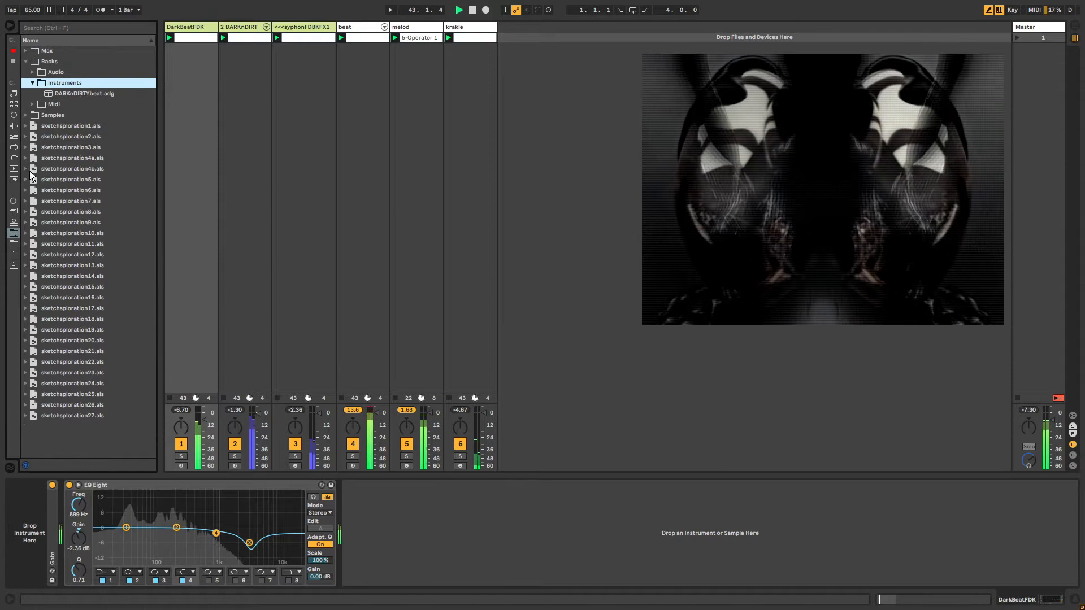
{"action": "left_click", "coordinate": [29, 104]}
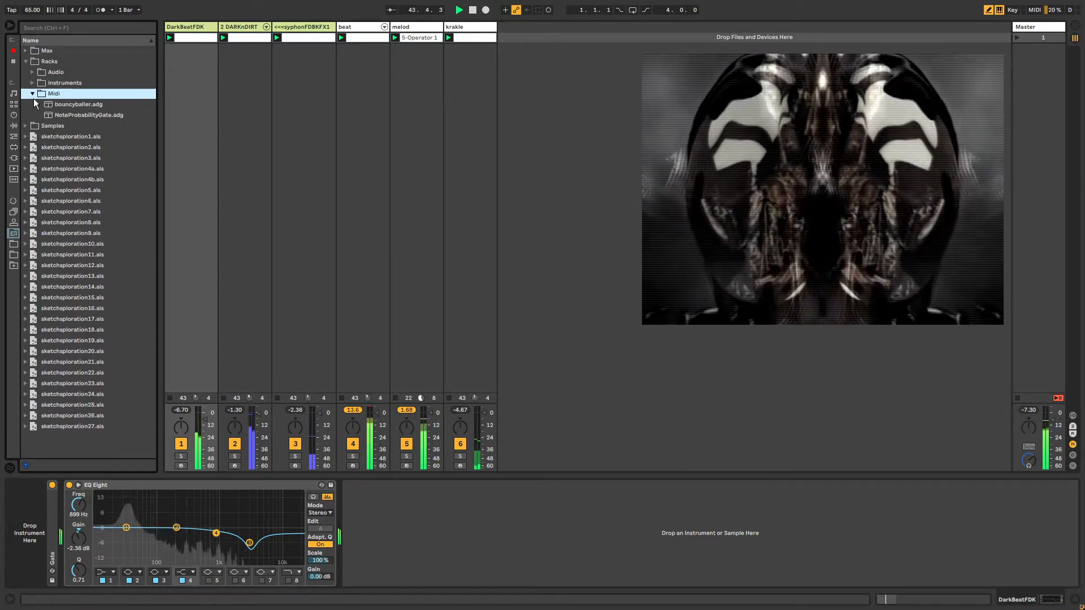
{"action": "left_click", "coordinate": [33, 94]}
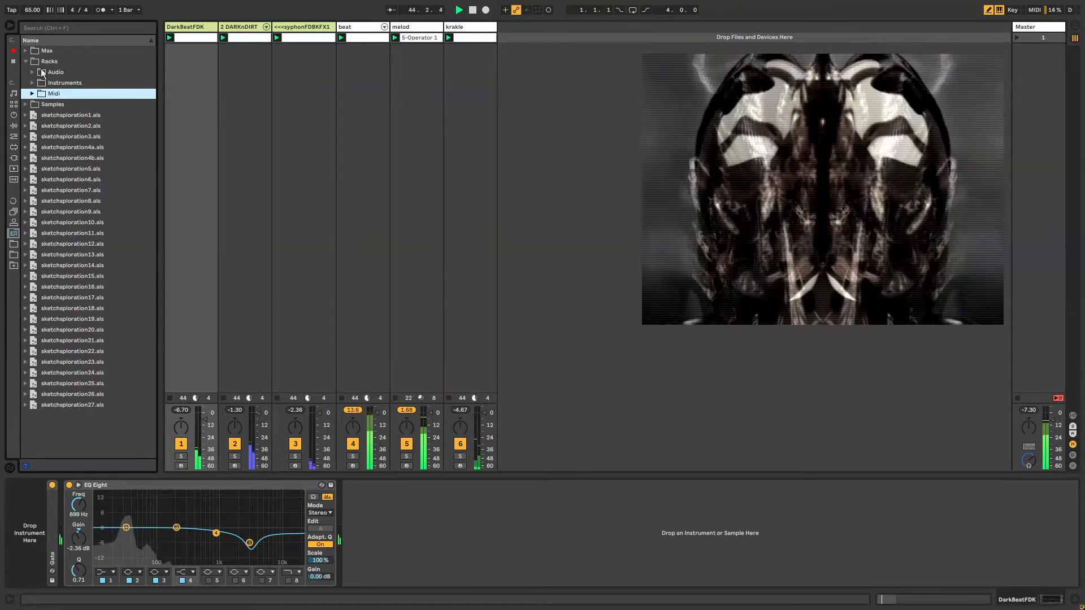
{"action": "left_click", "coordinate": [29, 93]}
{"action": "left_click", "coordinate": [34, 83]}
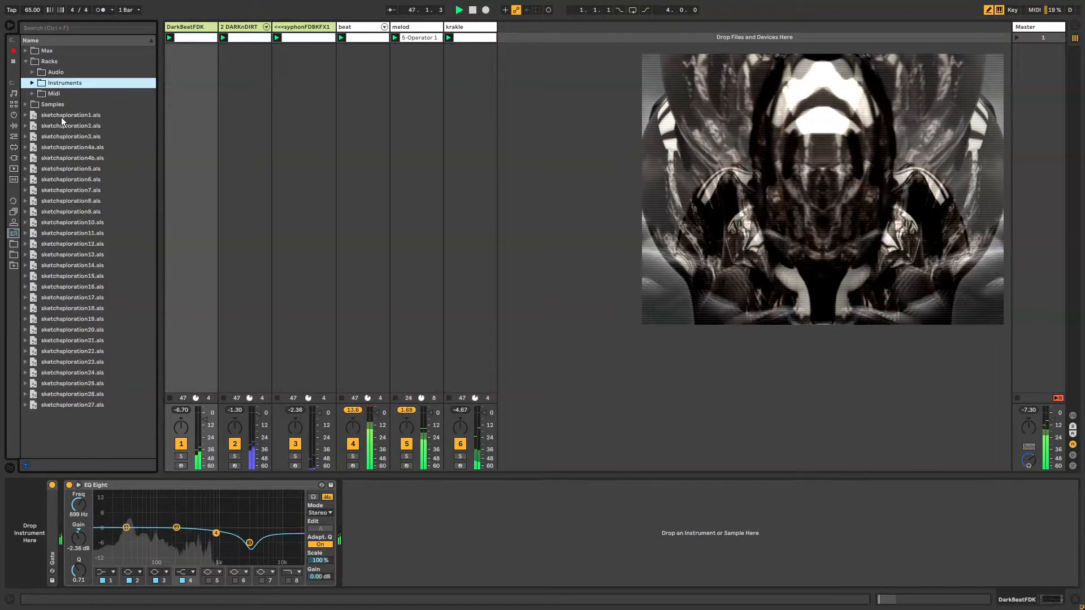
{"action": "left_click", "coordinate": [33, 93]}
{"action": "left_click", "coordinate": [34, 92]}
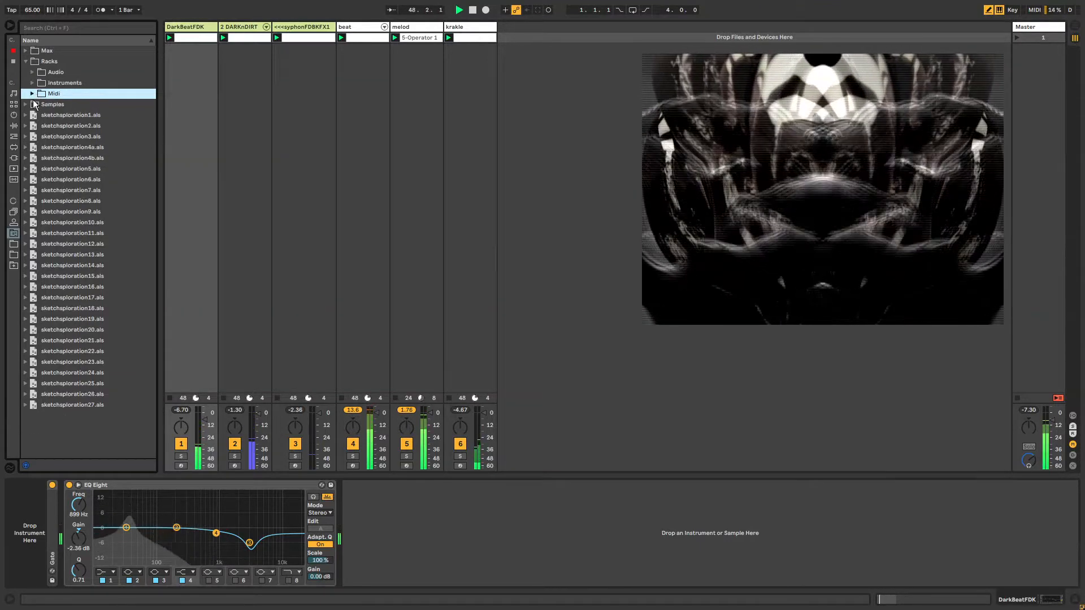
{"action": "left_click", "coordinate": [33, 72]}
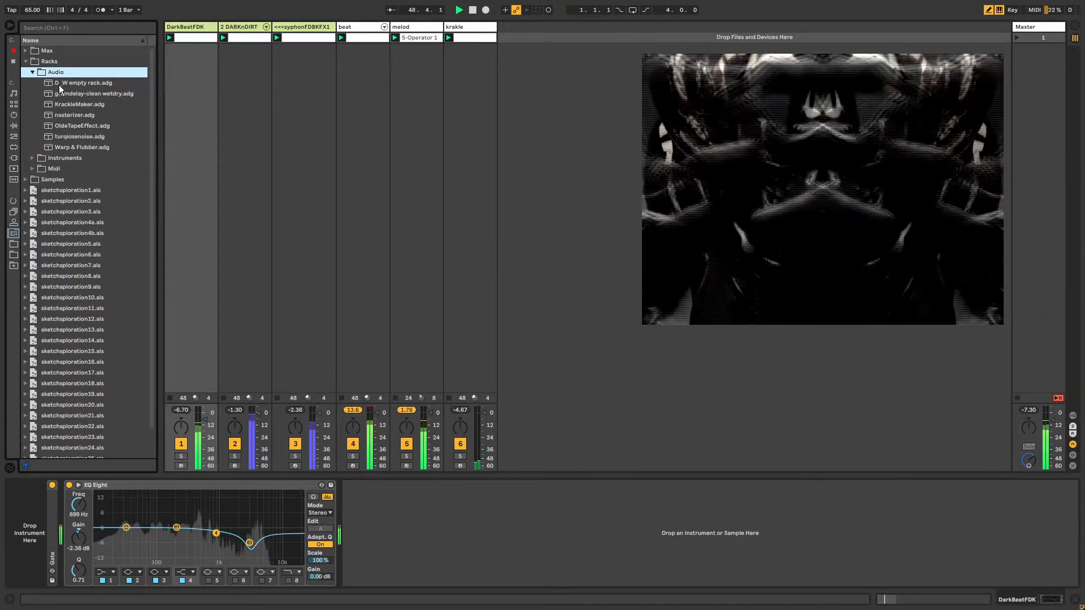
{"action": "left_click", "coordinate": [32, 160]}
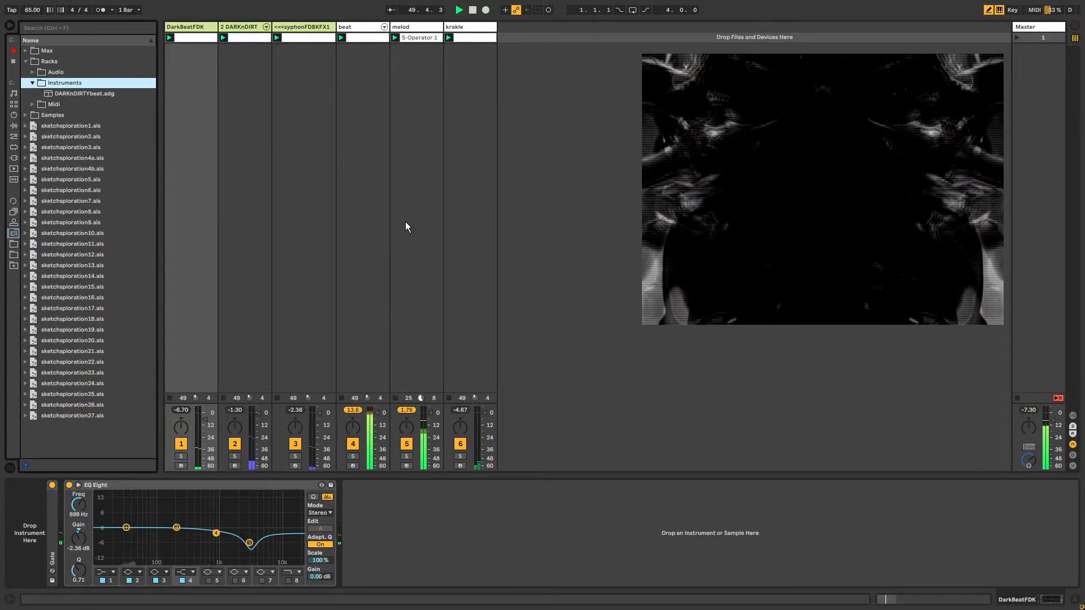
Step: Examine the device chains from the DarkBeatFDK track through to the krakle track
{"action": "left_click", "coordinate": [464, 26]}
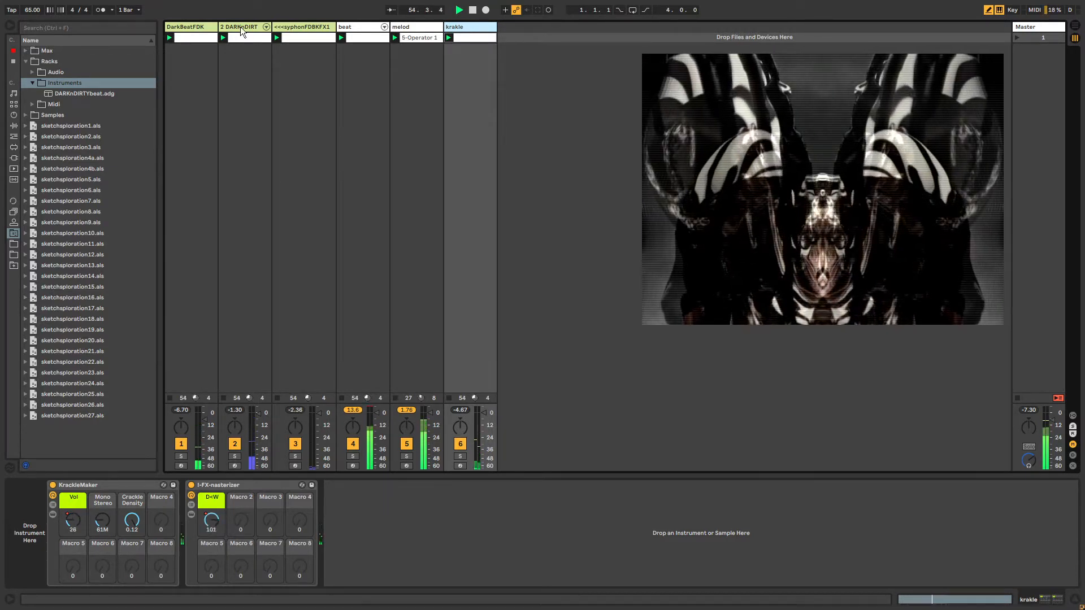
{"action": "left_click", "coordinate": [240, 28]}
{"action": "left_click", "coordinate": [468, 31]}
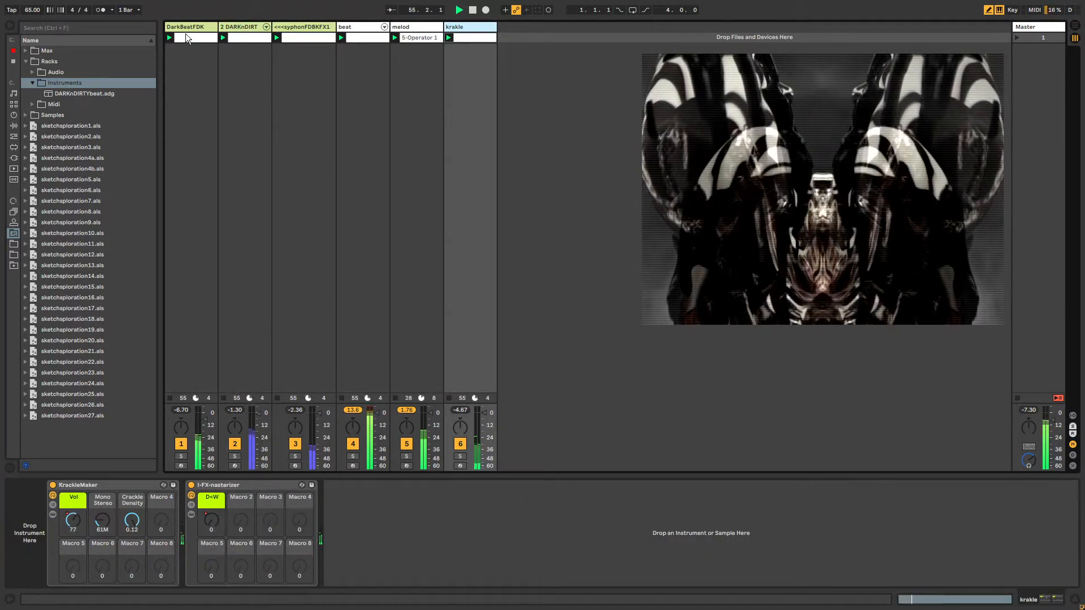
{"action": "left_click", "coordinate": [187, 28]}
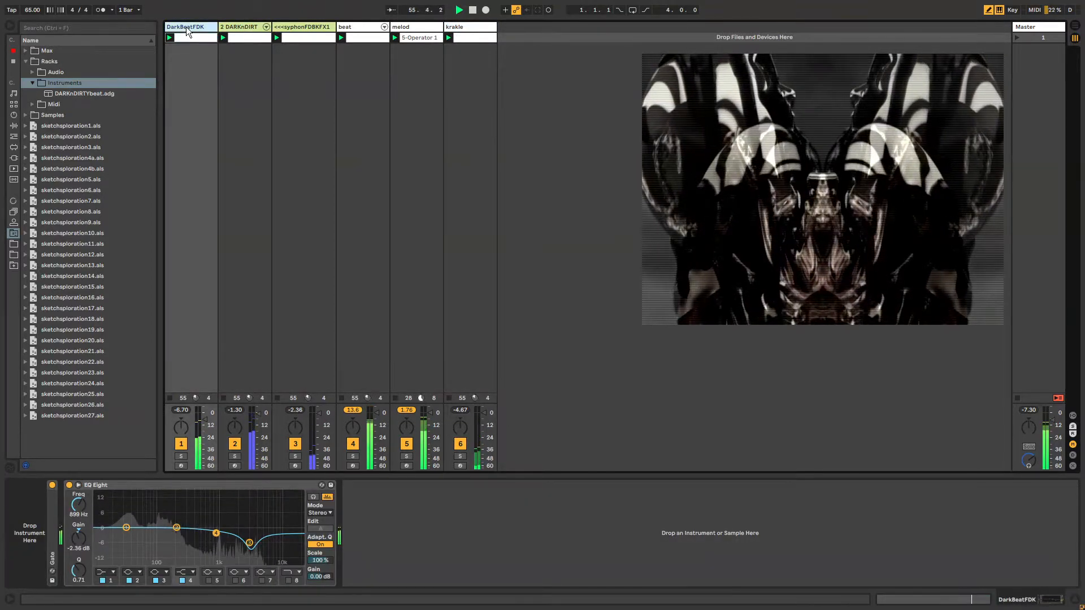
{"action": "left_click", "coordinate": [482, 27]}
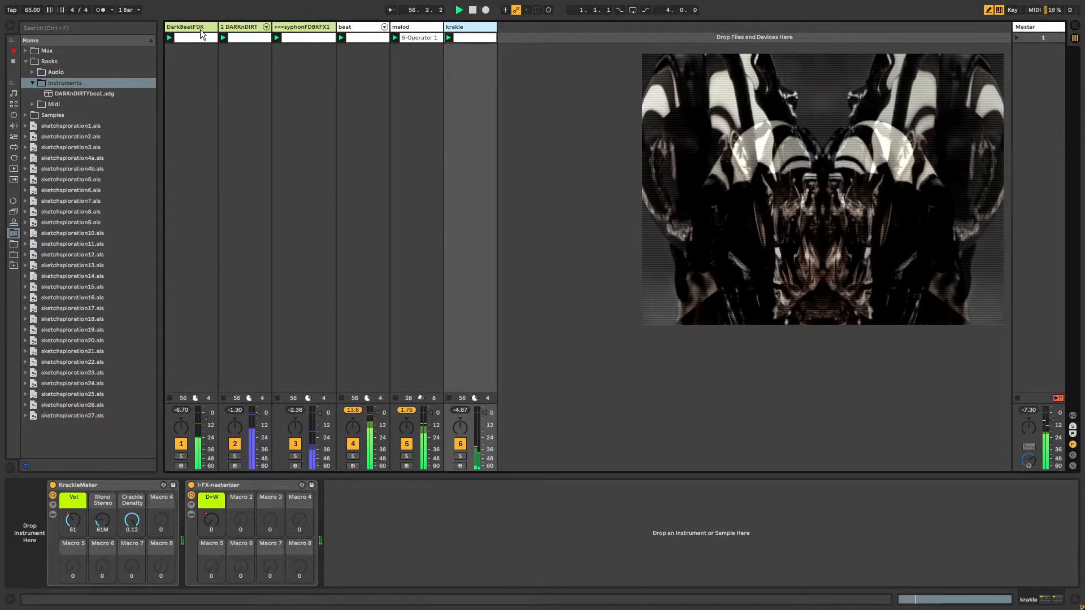
{"action": "left_click", "coordinate": [201, 29]}
{"action": "left_click", "coordinate": [475, 28]}
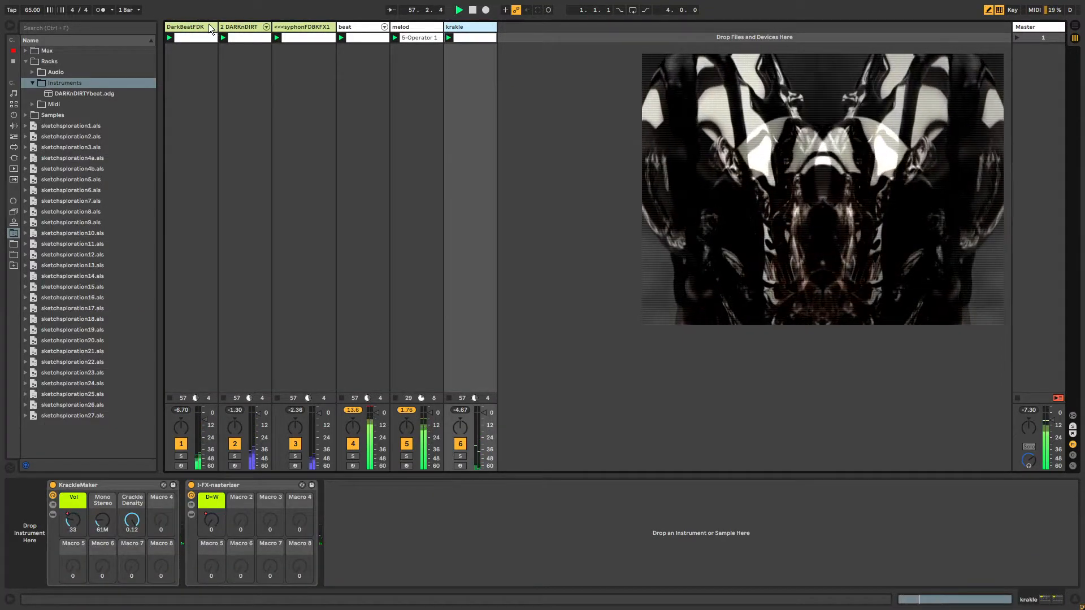
{"action": "left_click", "coordinate": [210, 29]}
{"action": "left_click", "coordinate": [463, 30]}
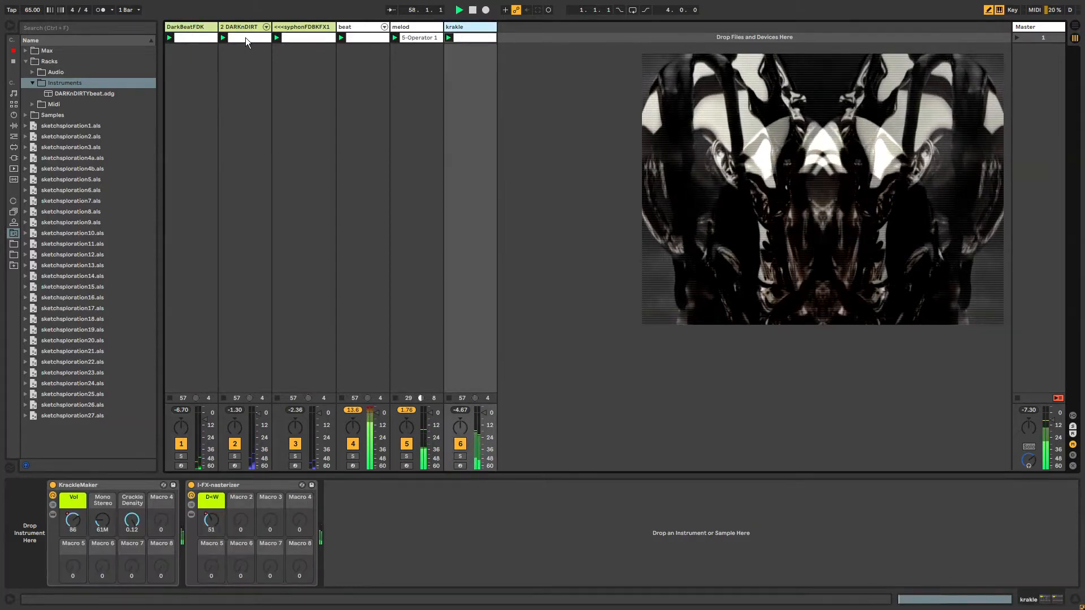
Step: Inspect the device chains of the 2 DARKnDIRT, DarkBeatFDK, syphonFDBKFX1 and beat tracks
{"action": "left_click", "coordinate": [243, 29]}
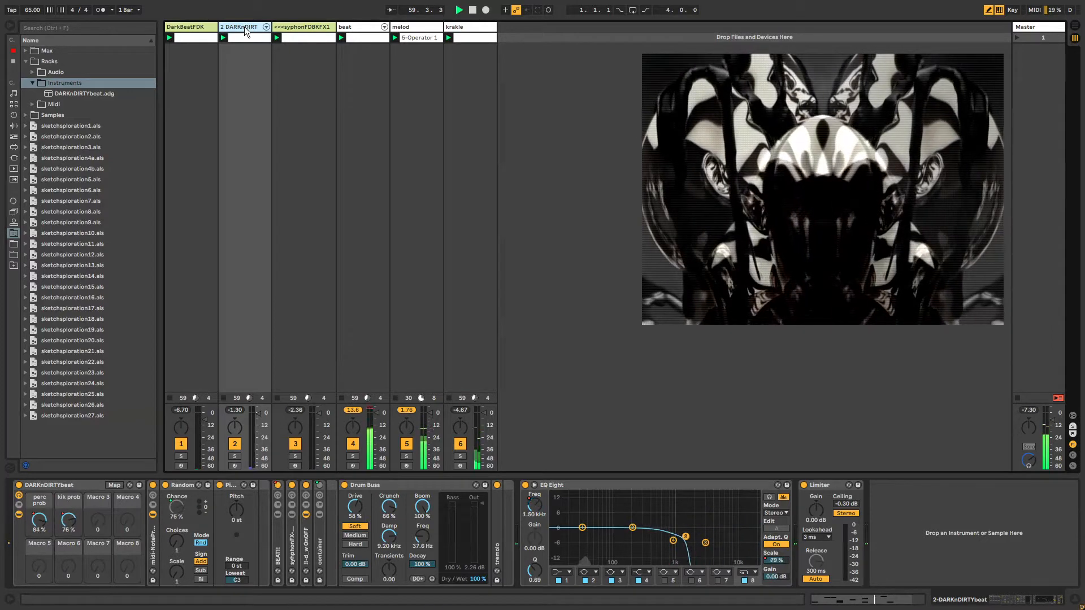
{"action": "left_click", "coordinate": [191, 28]}
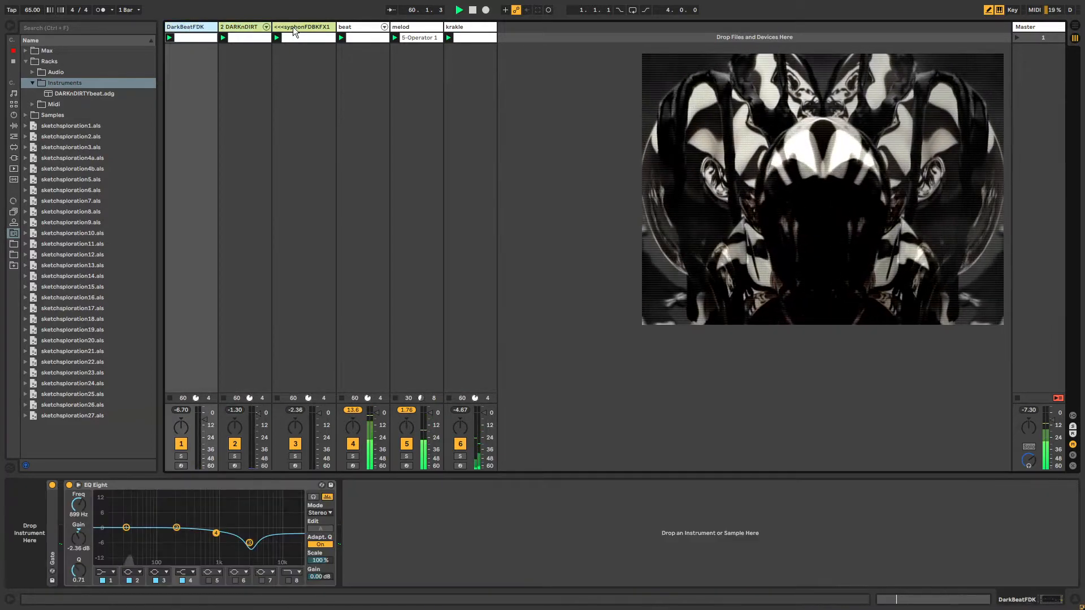
{"action": "left_click", "coordinate": [293, 28]}
{"action": "left_click", "coordinate": [358, 26]}
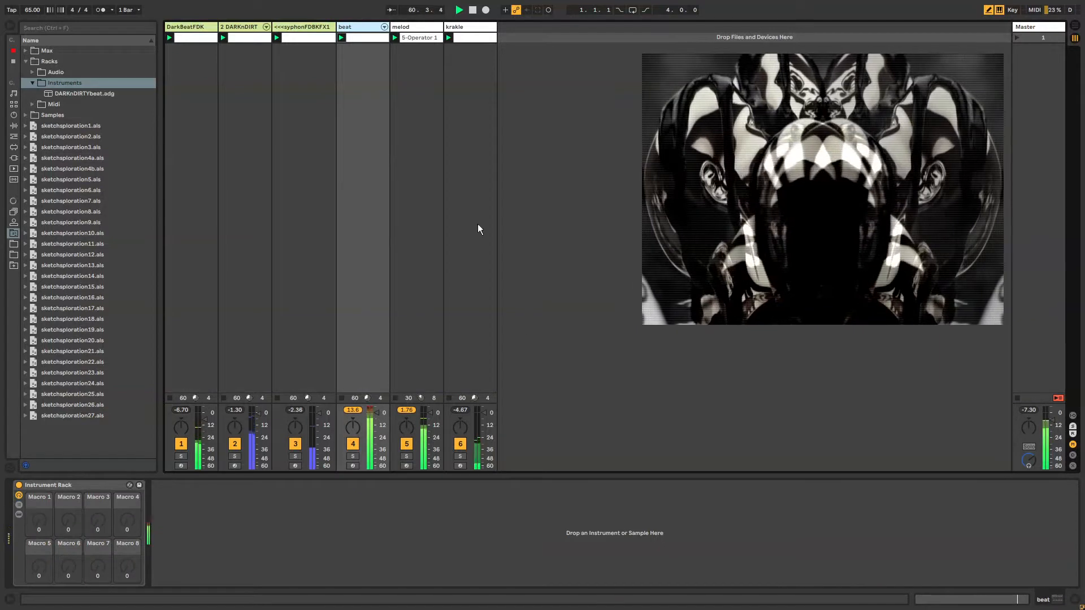
Step: Show the track input/output routing and set the audio output of beat, melod and krakle to Sends Only
{"action": "left_click", "coordinate": [1072, 416]}
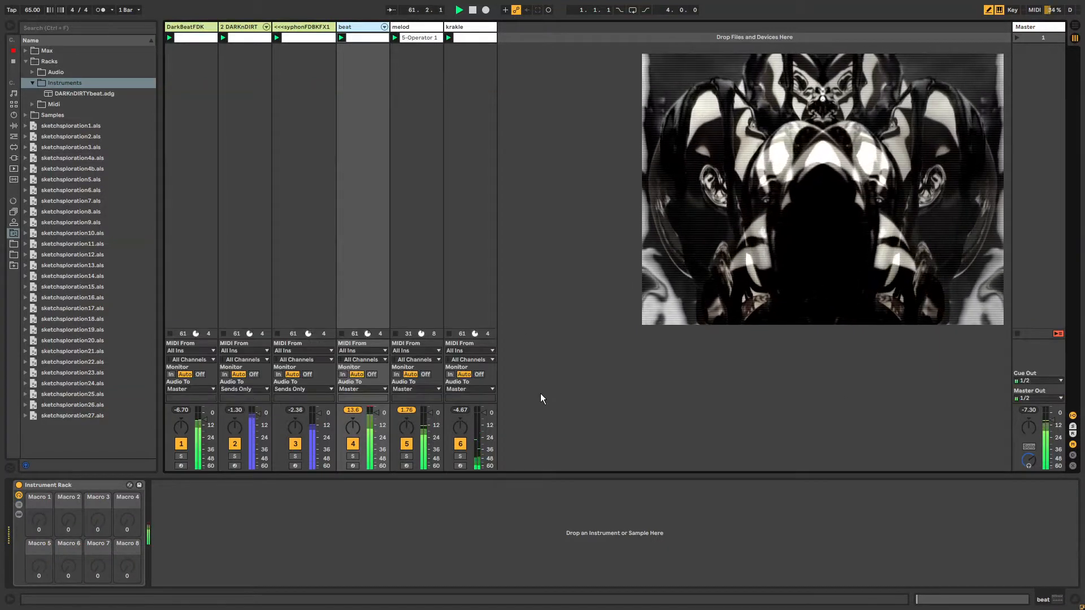
{"action": "left_click", "coordinate": [368, 391]}
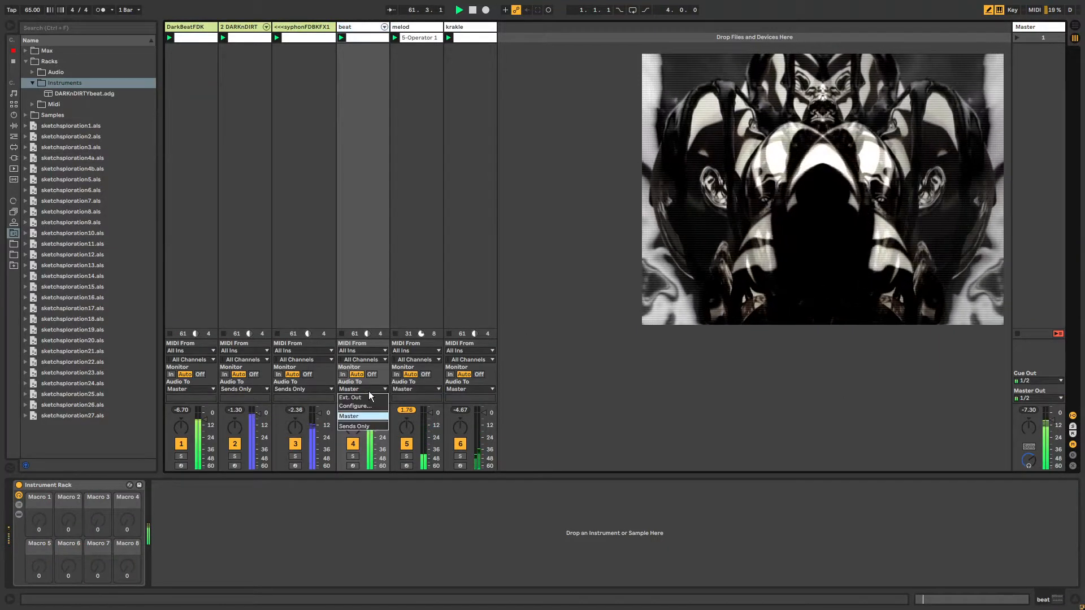
{"action": "left_click", "coordinate": [366, 427]}
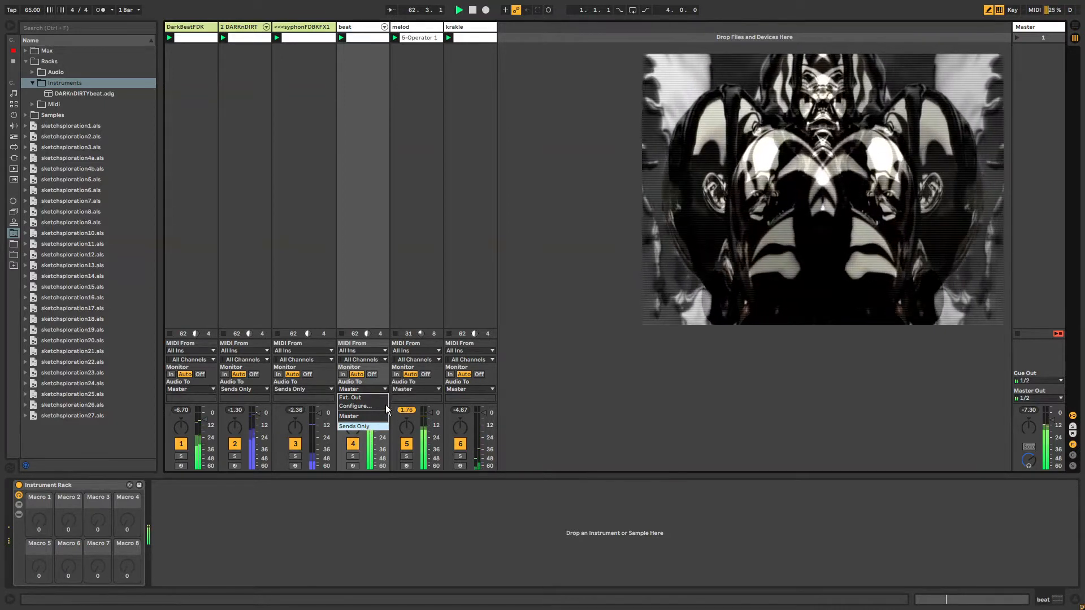
{"action": "left_click", "coordinate": [415, 389]}
{"action": "left_click", "coordinate": [416, 426]}
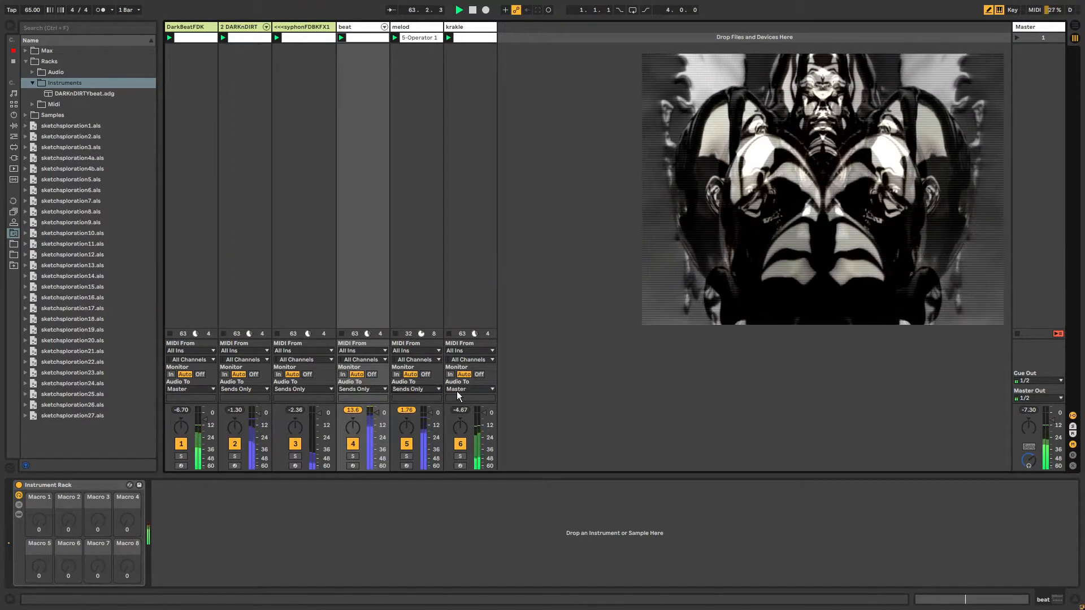
{"action": "left_click", "coordinate": [460, 389]}
{"action": "left_click", "coordinate": [462, 425]}
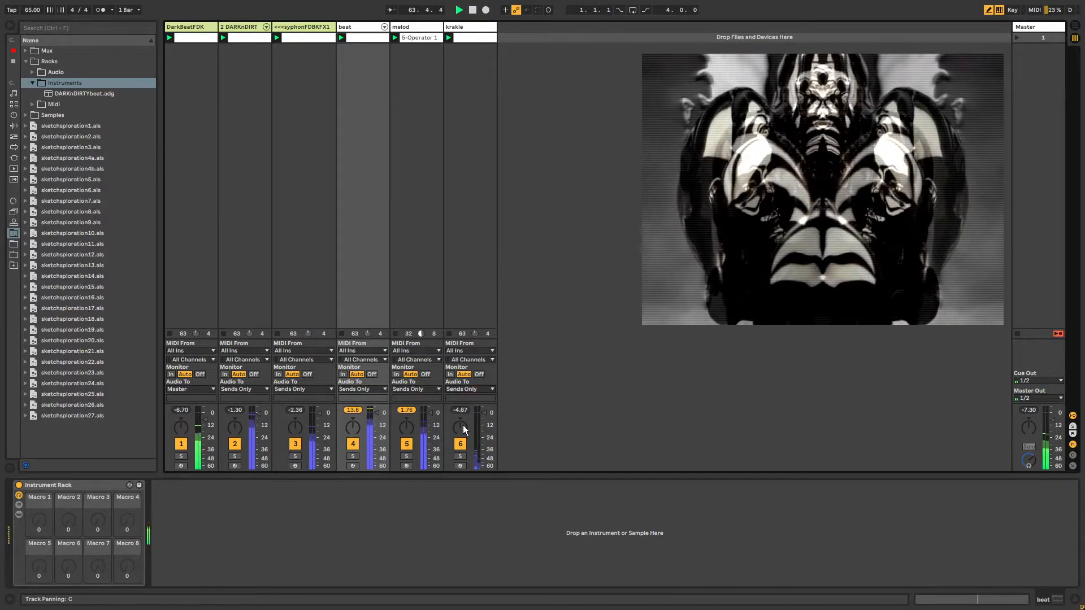
Step: Review the syphonFDBKFX1 effects chain, and unfold the syphonFX-WetDry rack on the 2 DARKnDIRT track
{"action": "left_click", "coordinate": [290, 43]}
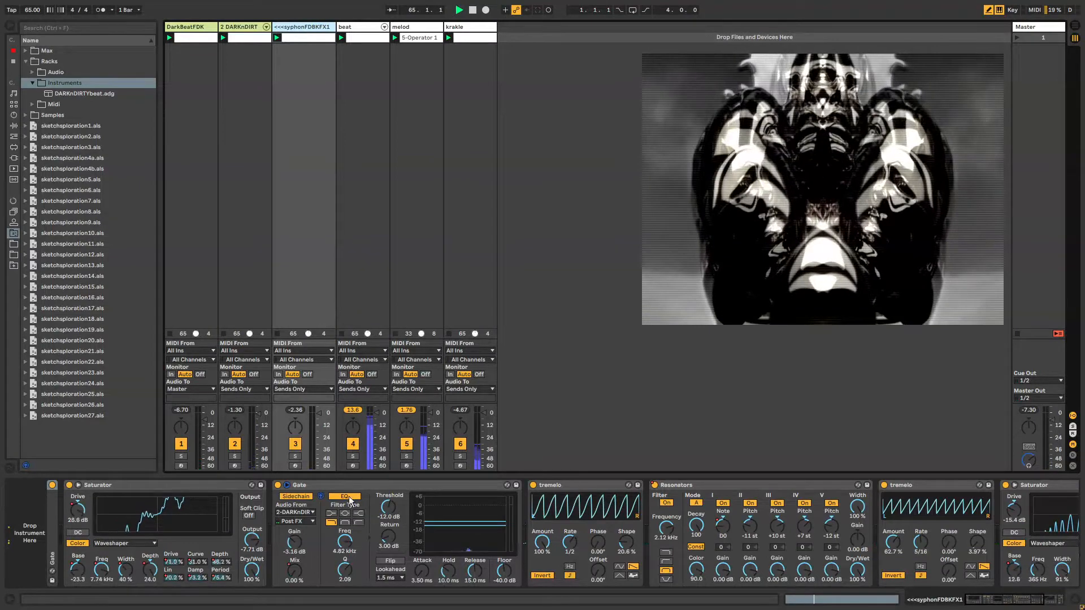
{"action": "left_click", "coordinate": [1016, 593]}
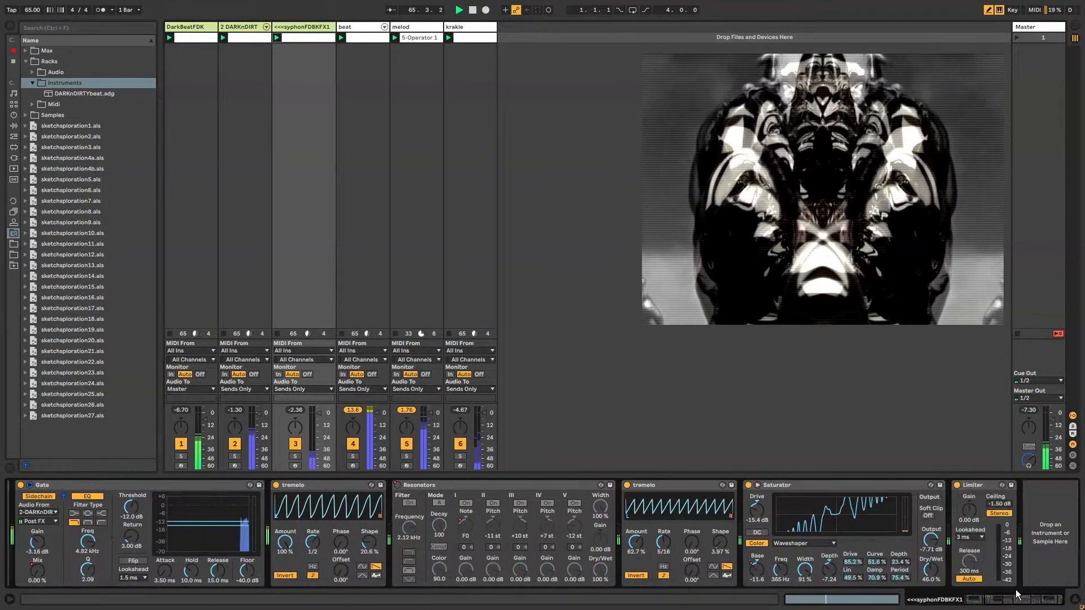
{"action": "left_click_drag", "start_coordinate": [1017, 595], "coordinate": [997, 597]}
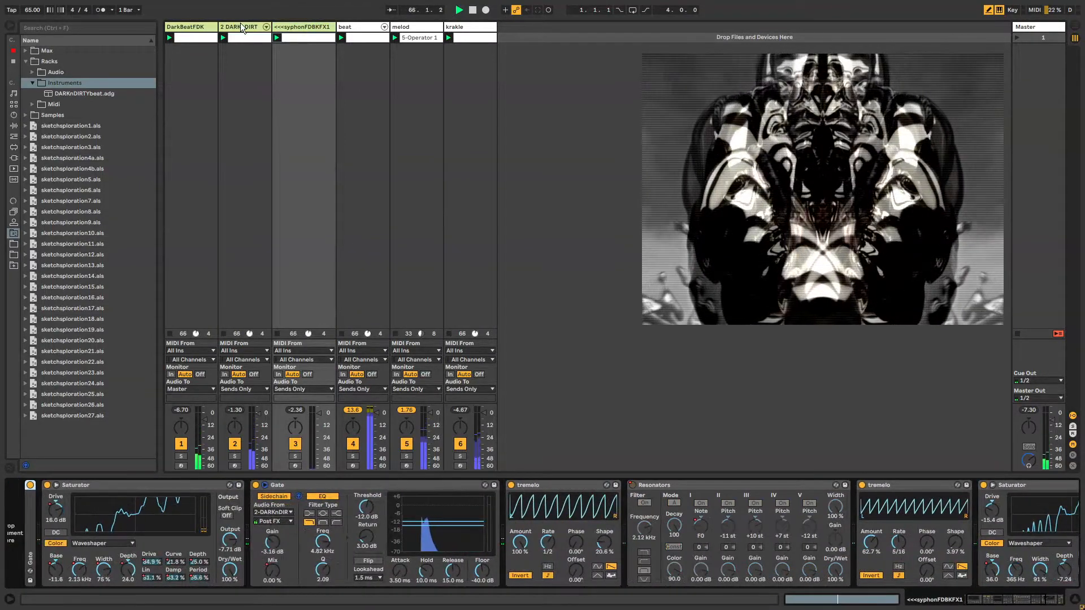
{"action": "left_click", "coordinate": [242, 27]}
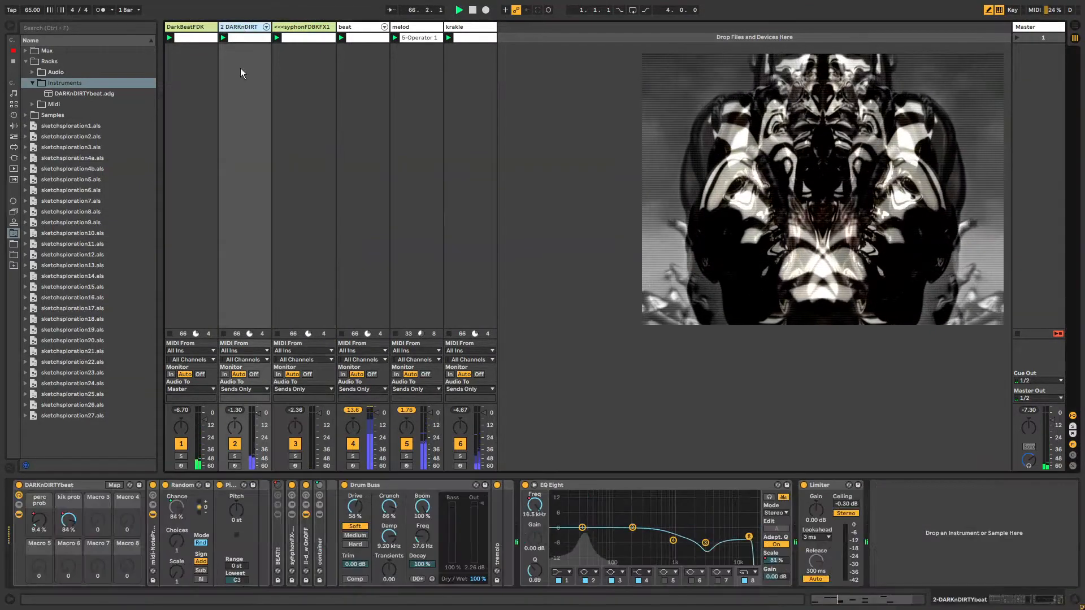
{"action": "double_click", "coordinate": [290, 533]}
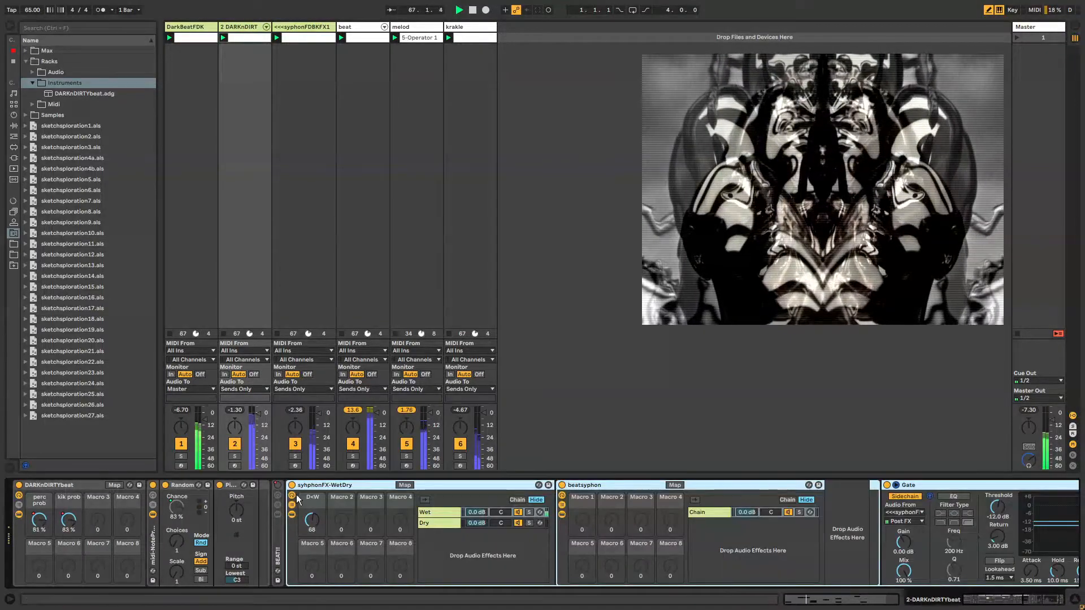
Step: Unfold the Gate ahead of the Saturator on syphonFDBKFX1, and fold the Gate following the beatsyphon rack on 2 DARKnDIRT
{"action": "left_click", "coordinate": [570, 484]}
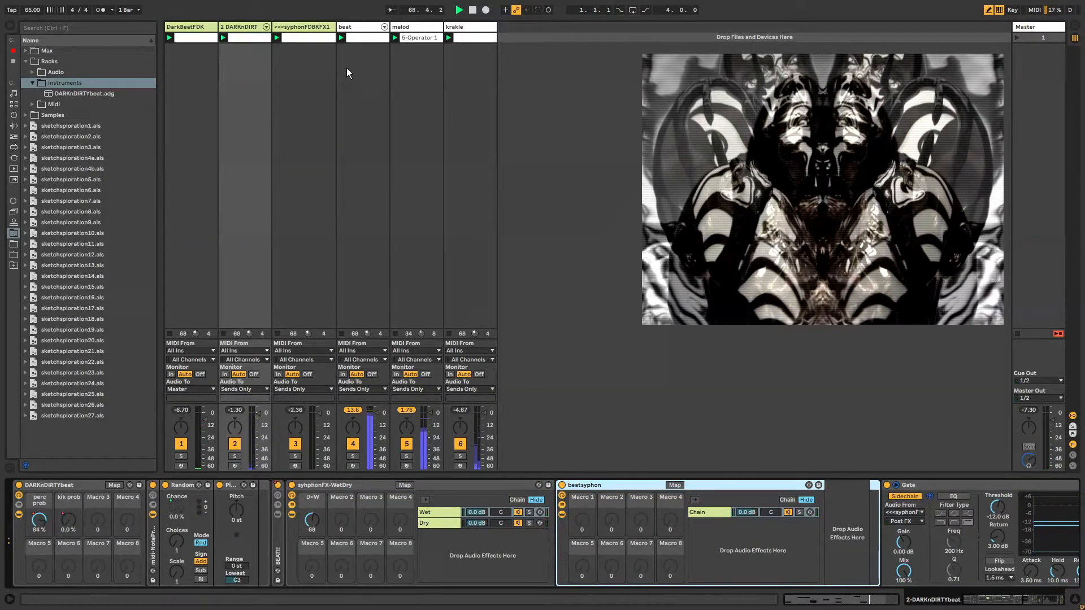
{"action": "left_click", "coordinate": [305, 25]}
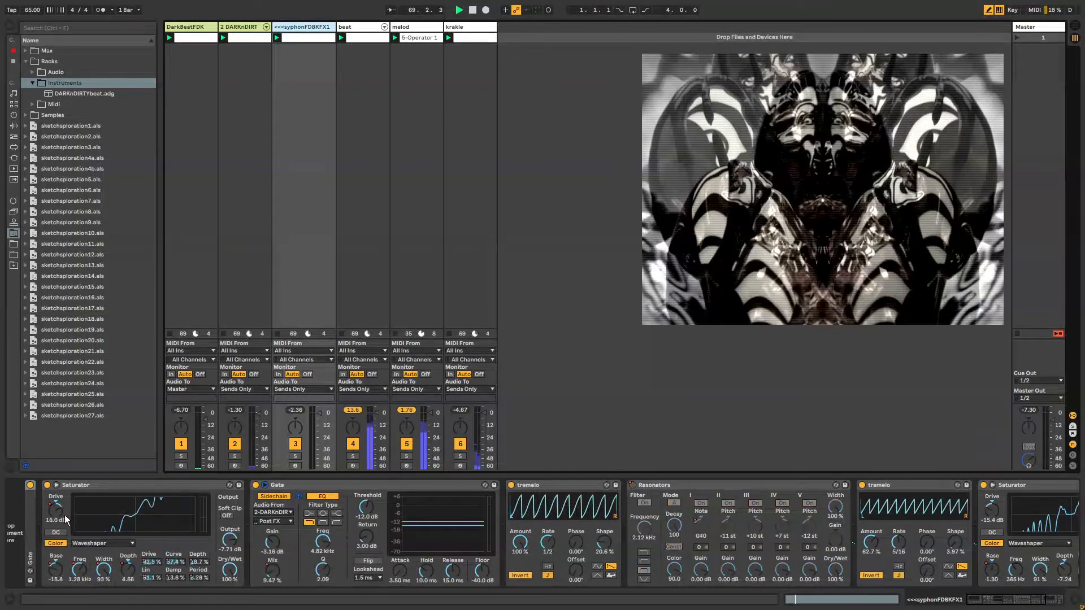
{"action": "double_click", "coordinate": [29, 507]}
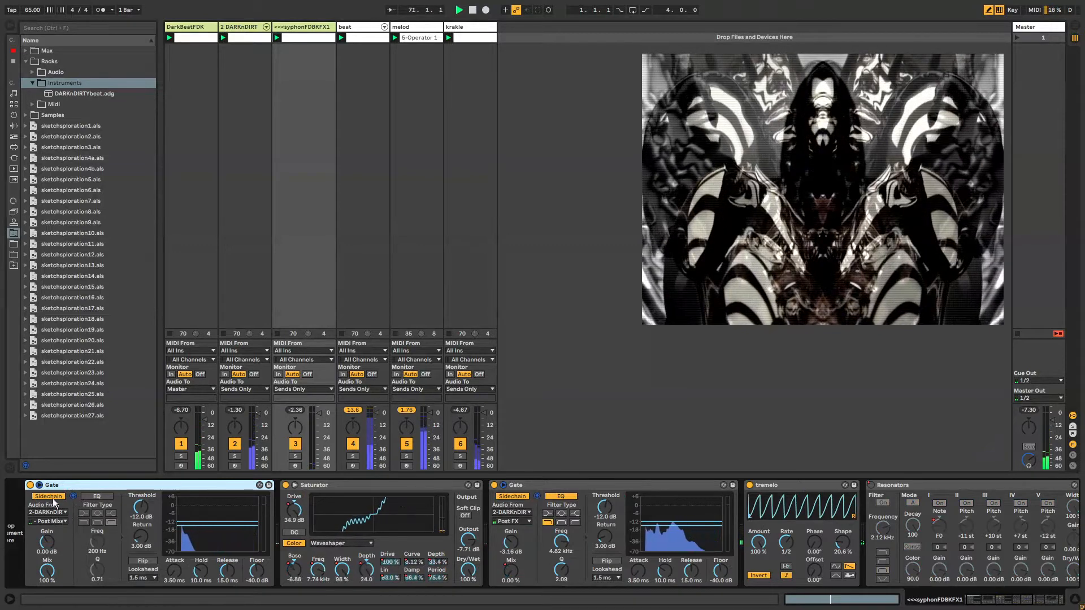
{"action": "left_click", "coordinate": [249, 27]}
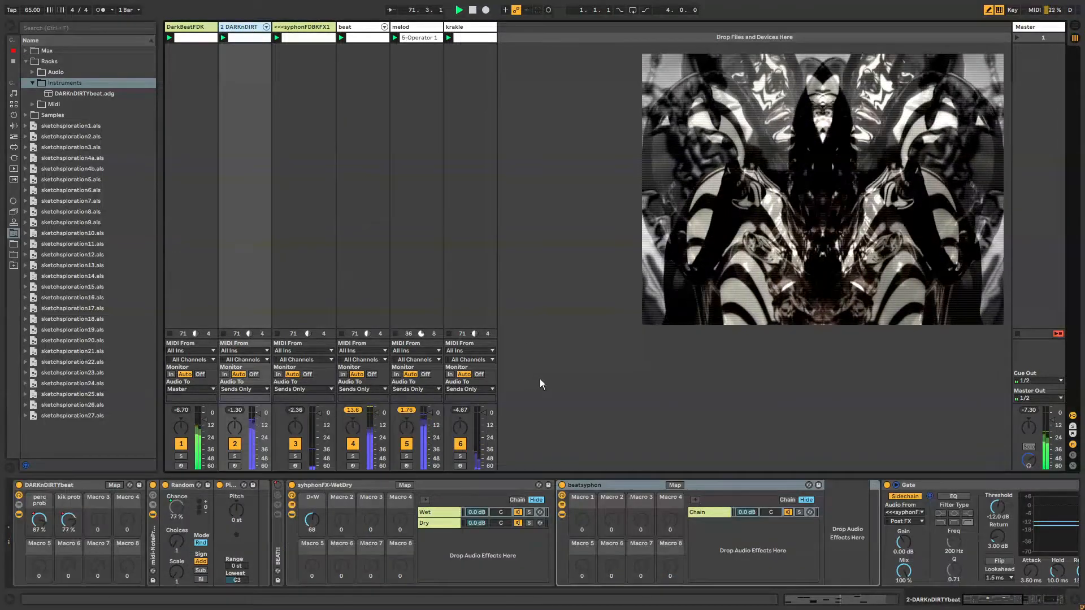
{"action": "double_click", "coordinate": [914, 484]}
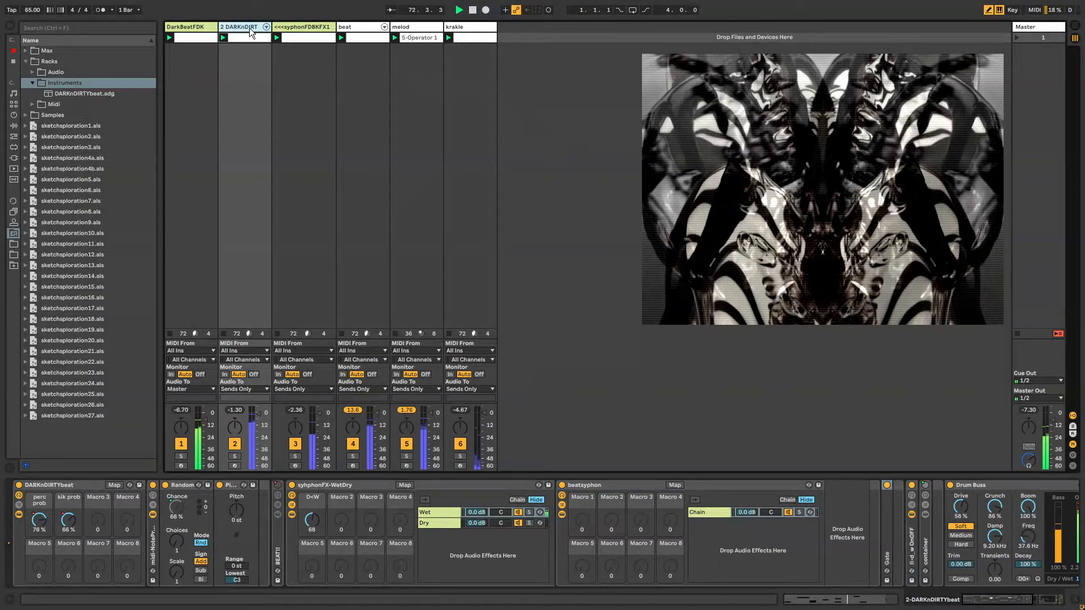
Step: Compare the syphonFDBKFX1 effects chain with the beat, melod, krakle and 2 DARKnDIRT device chains
{"action": "left_click", "coordinate": [288, 27]}
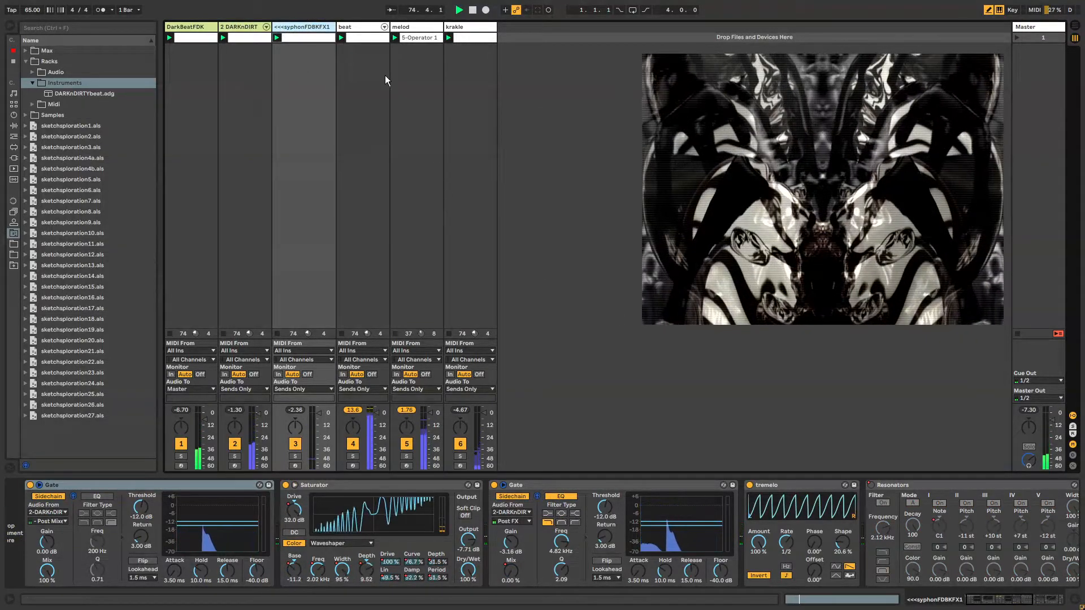
{"action": "left_click", "coordinate": [364, 29]}
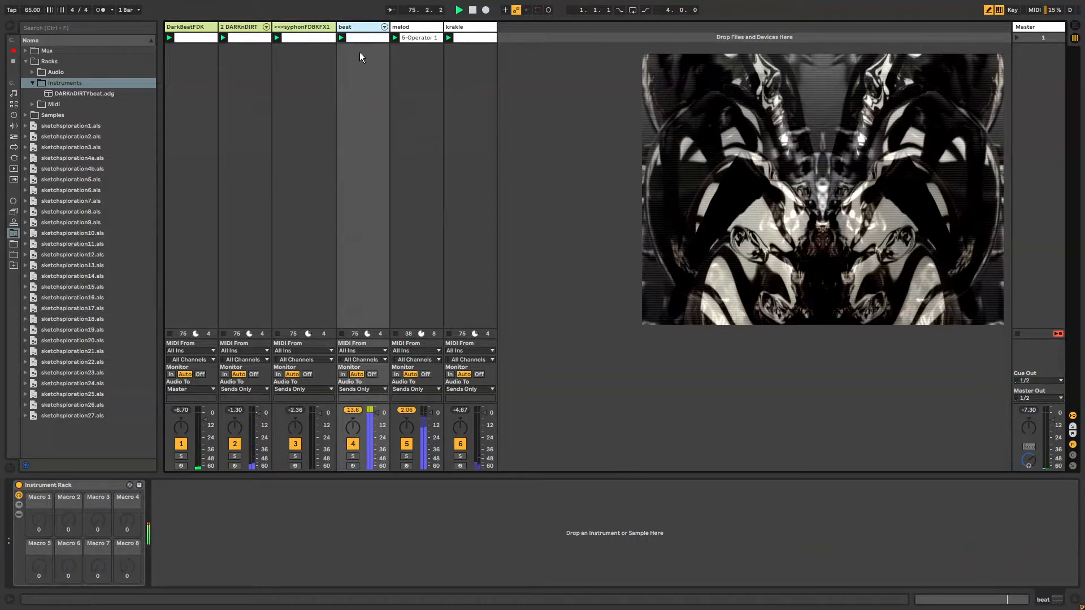
{"action": "left_click", "coordinate": [434, 29]}
{"action": "left_click", "coordinate": [465, 27]}
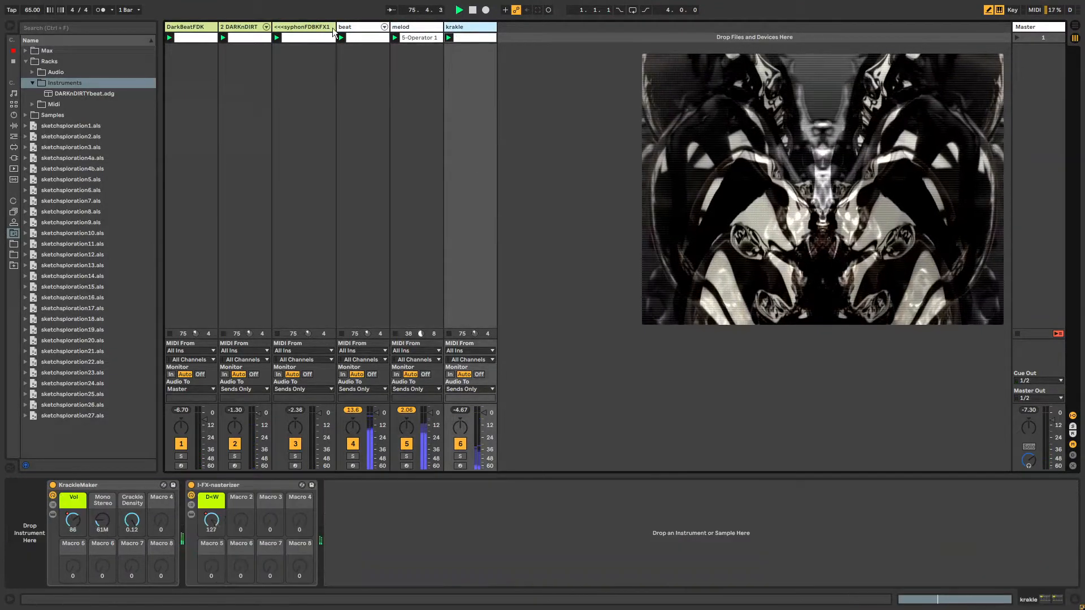
{"action": "left_click", "coordinate": [243, 29]}
{"action": "left_click", "coordinate": [291, 29]}
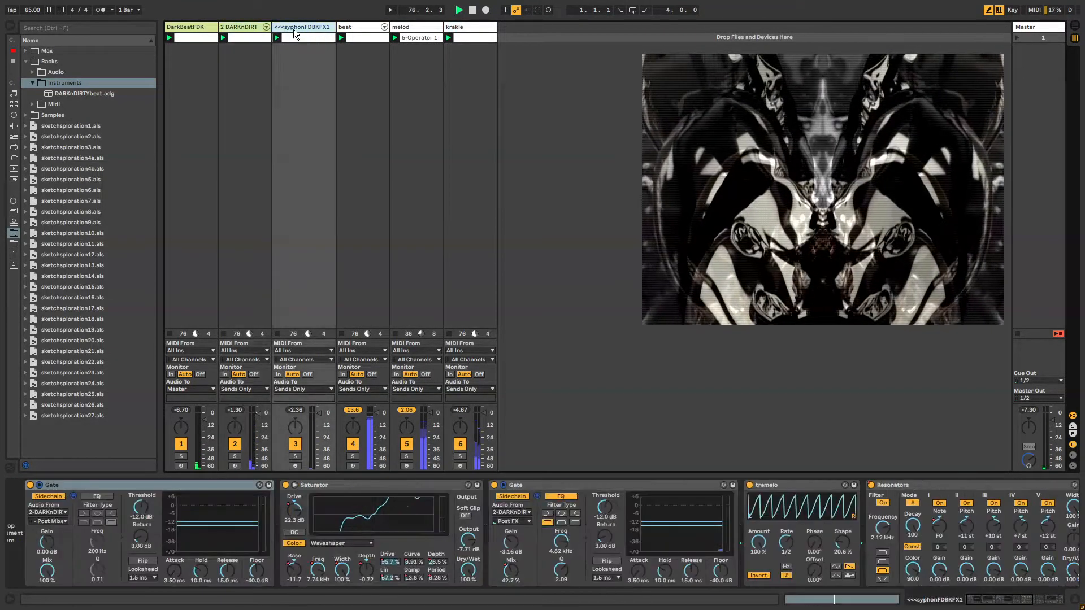
Step: Insert an audio track after krakle and route the audio output of beat, melod and krakle to 7-Audio
{"action": "left_click", "coordinate": [481, 29]}
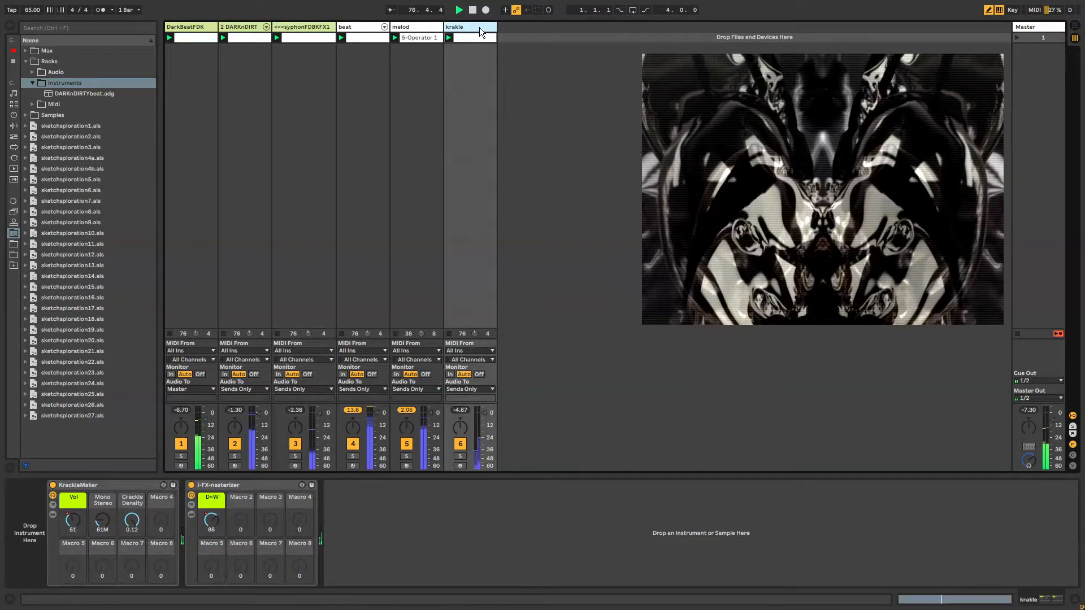
{"action": "key", "text": "ctrl+t"}
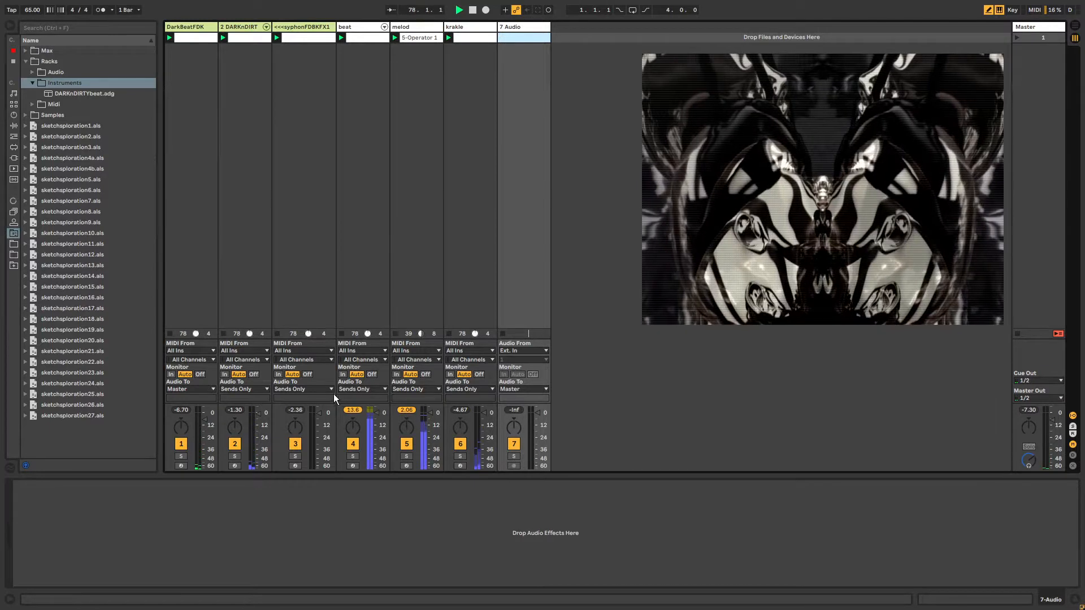
{"action": "left_click", "coordinate": [355, 389]}
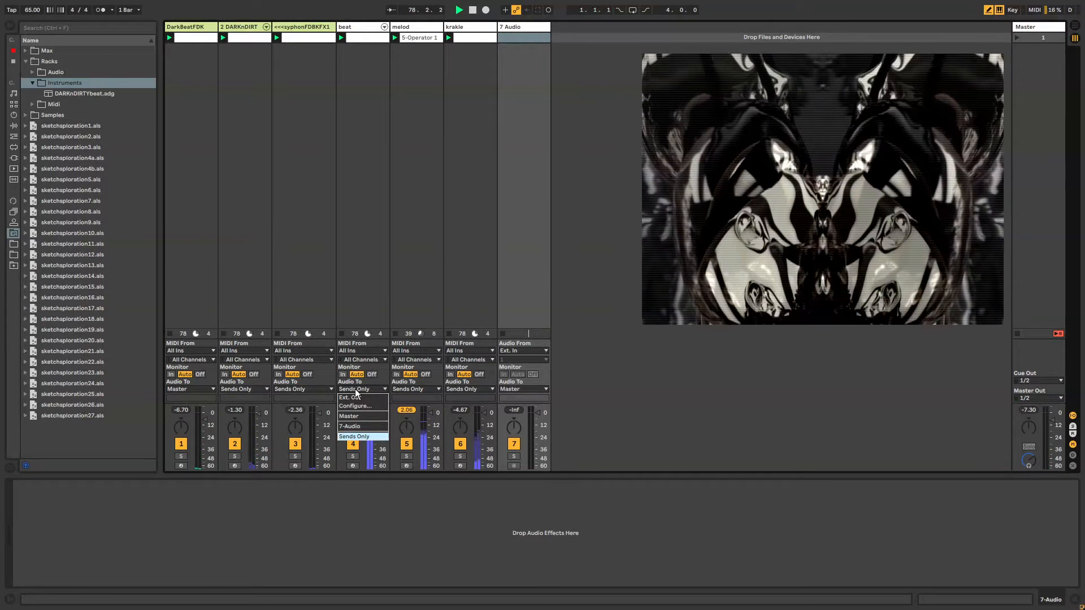
{"action": "left_click", "coordinate": [358, 427]}
{"action": "left_click", "coordinate": [415, 389]}
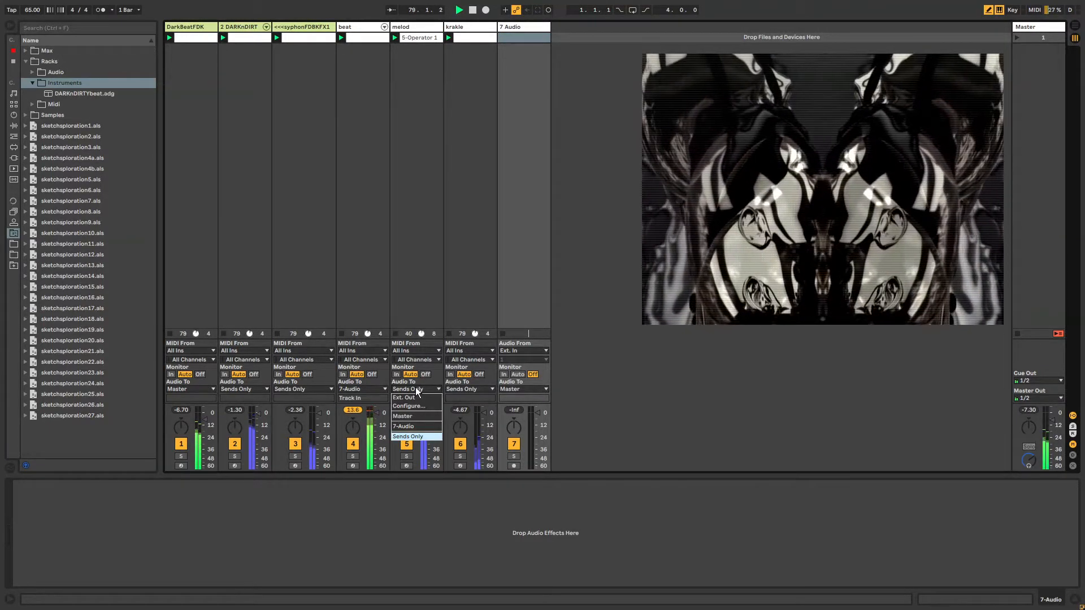
{"action": "left_click", "coordinate": [412, 426]}
{"action": "left_click", "coordinate": [465, 389]}
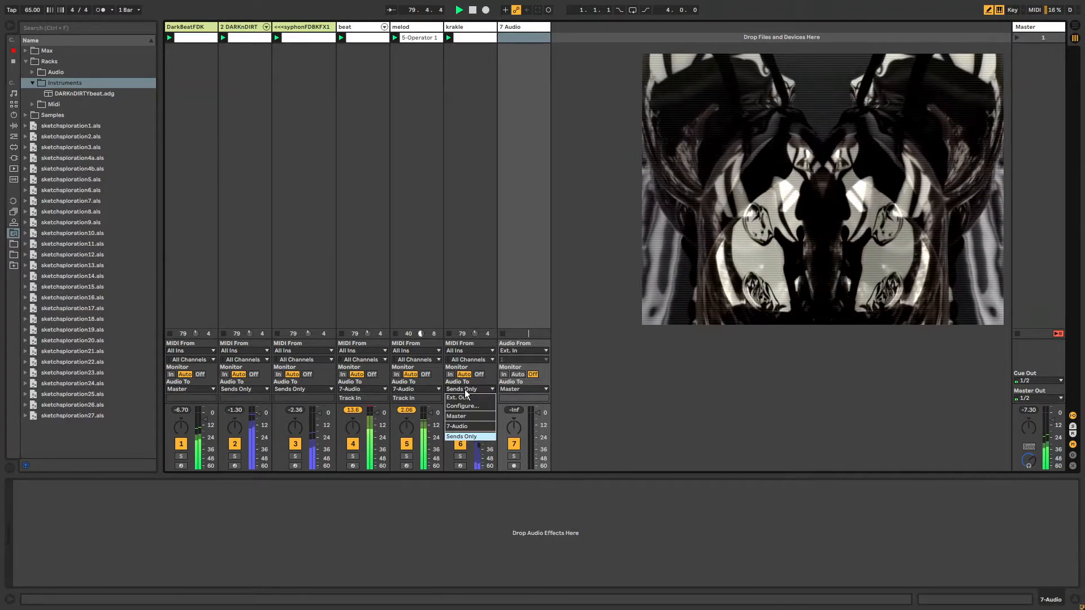
{"action": "left_click", "coordinate": [469, 426]}
Step: Set the audio output of the 7 Audio track to Sends Only
{"action": "left_click", "coordinate": [513, 350]}
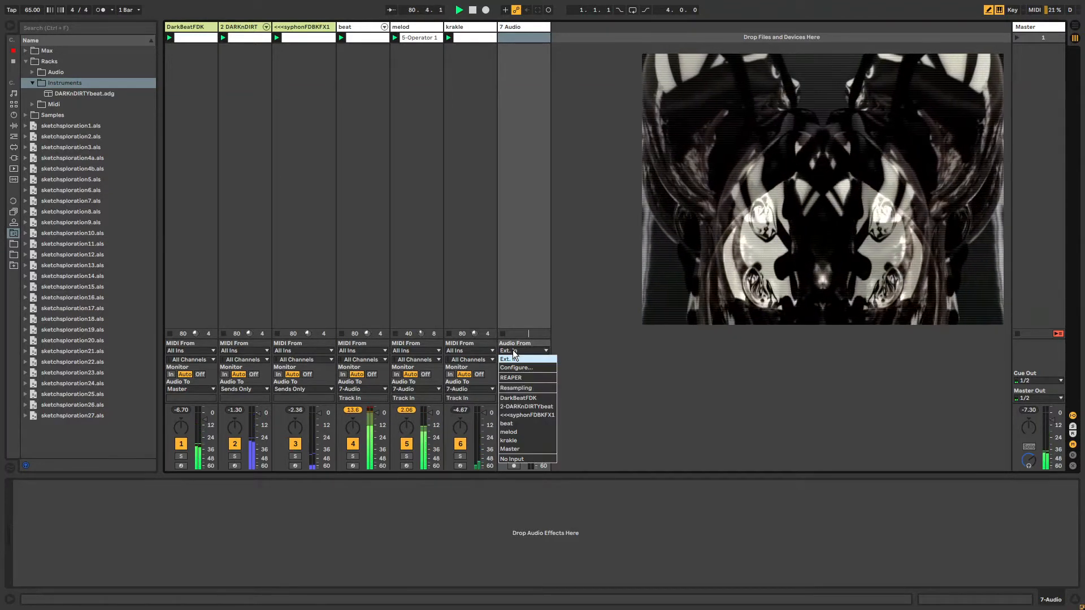
{"action": "left_click", "coordinate": [510, 326]}
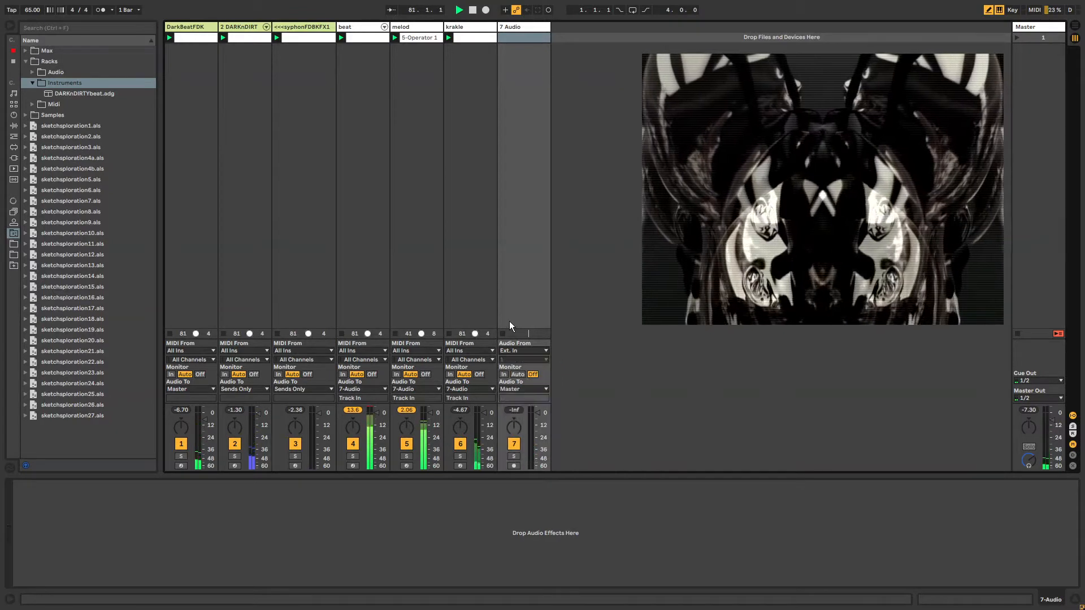
{"action": "left_click", "coordinate": [515, 389]}
{"action": "left_click", "coordinate": [512, 426]}
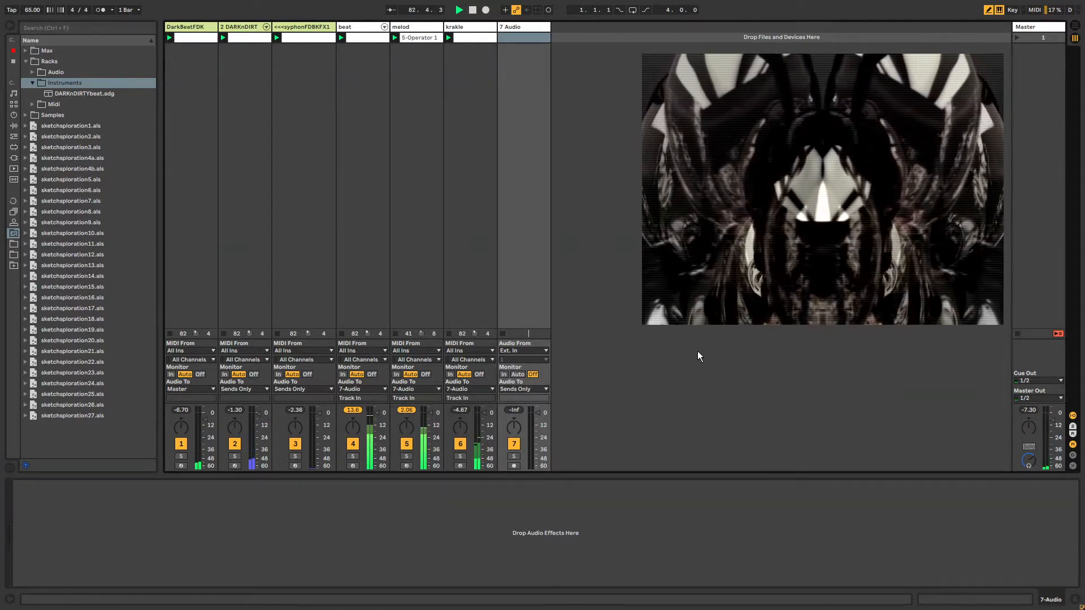
Step: Add a Gate audio effect between the second Gate and the tremolo on syphonFDBKFX1, and enable its sidechain
{"action": "left_click", "coordinate": [306, 31]}
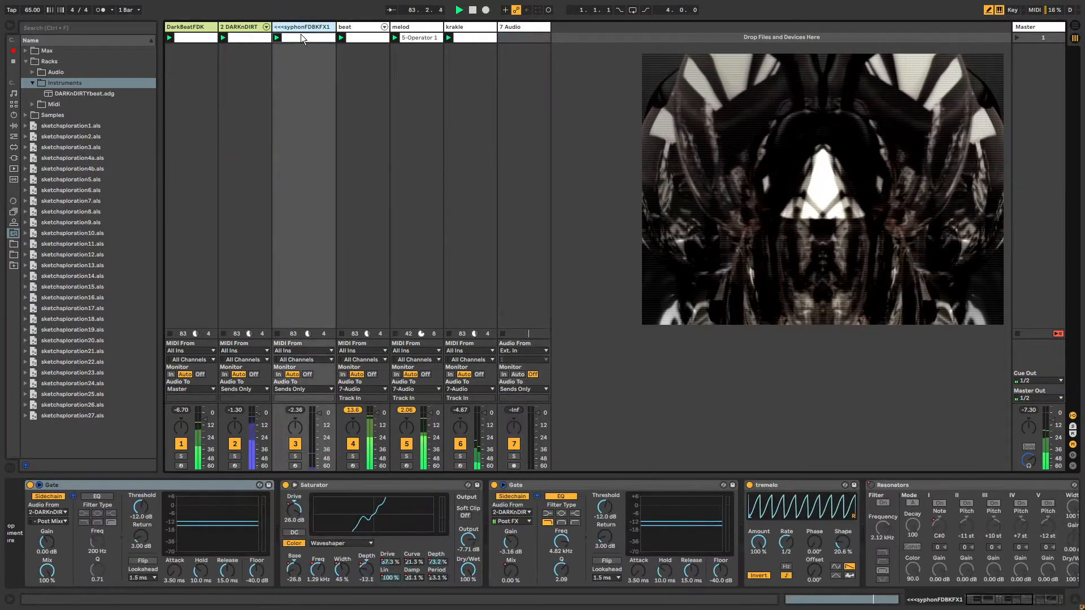
{"action": "left_click", "coordinate": [16, 126]}
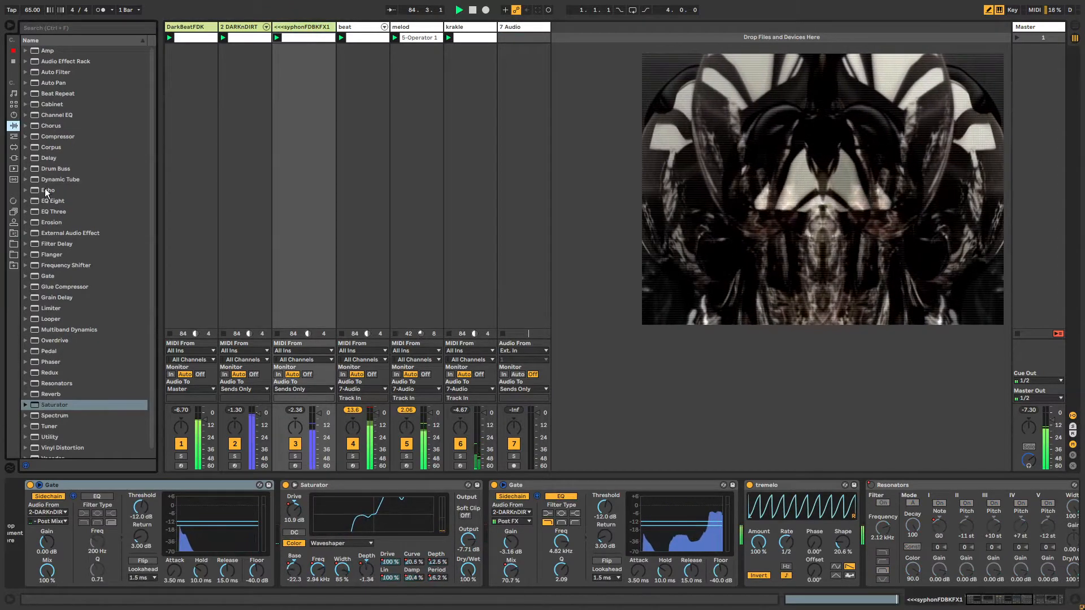
{"action": "left_click", "coordinate": [45, 276]}
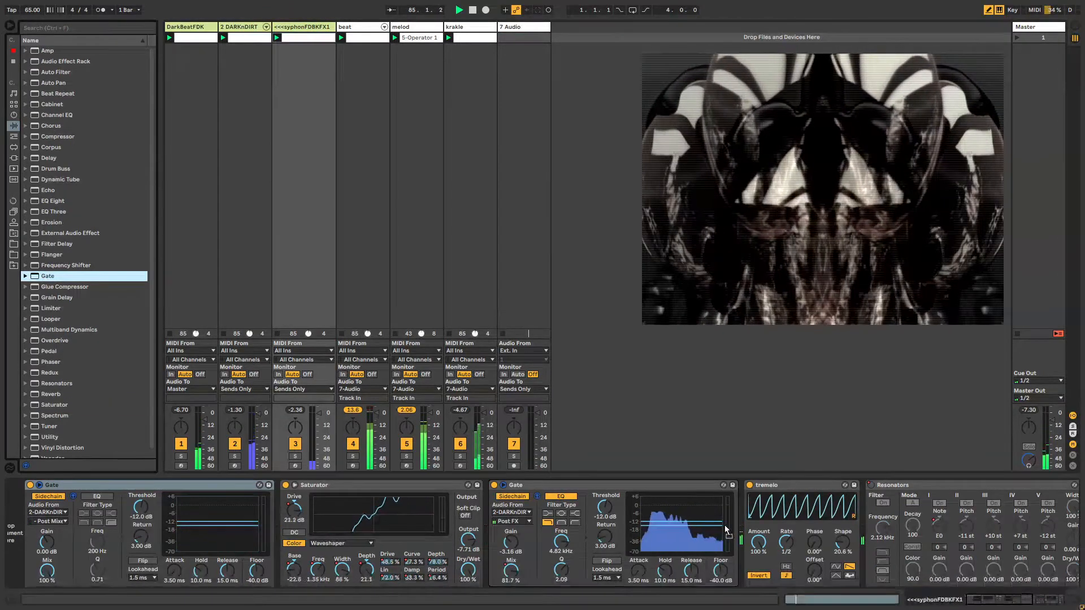
{"action": "left_click_drag", "start_coordinate": [45, 276], "coordinate": [760, 515]}
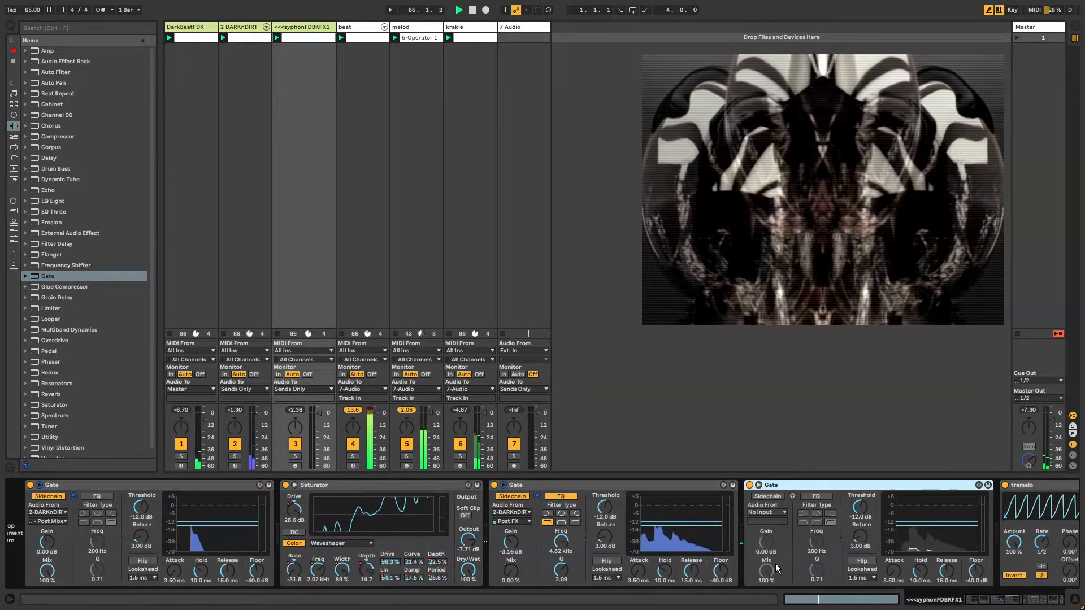
{"action": "left_click", "coordinate": [772, 497]}
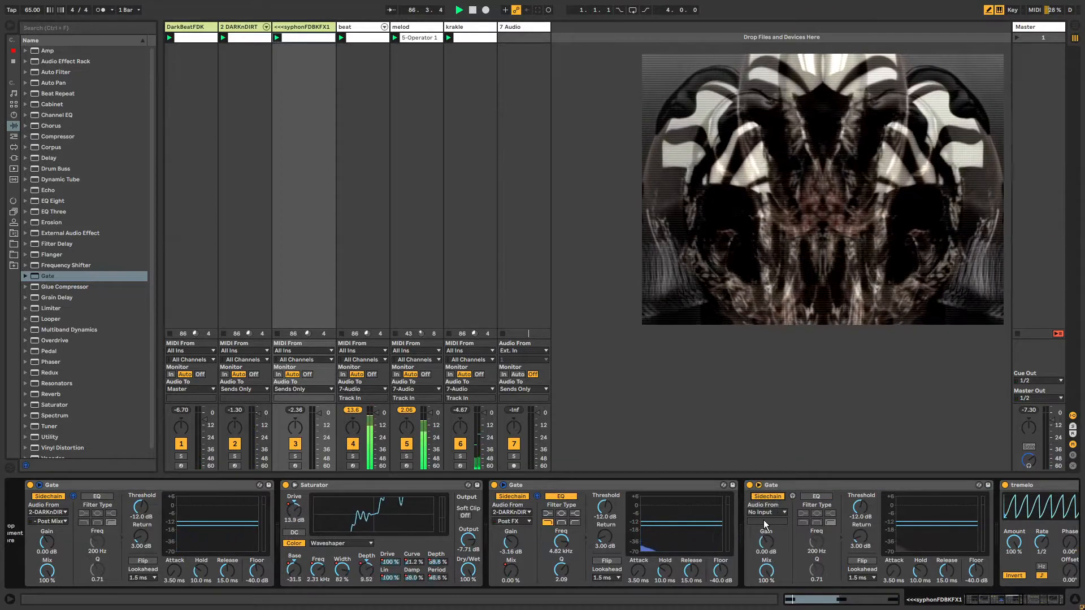
Step: Set the added Gate's sidechain source to 7-Audio and switch the 7 Audio track's monitoring to In
{"action": "left_click_drag", "start_coordinate": [994, 600], "coordinate": [1002, 598]}
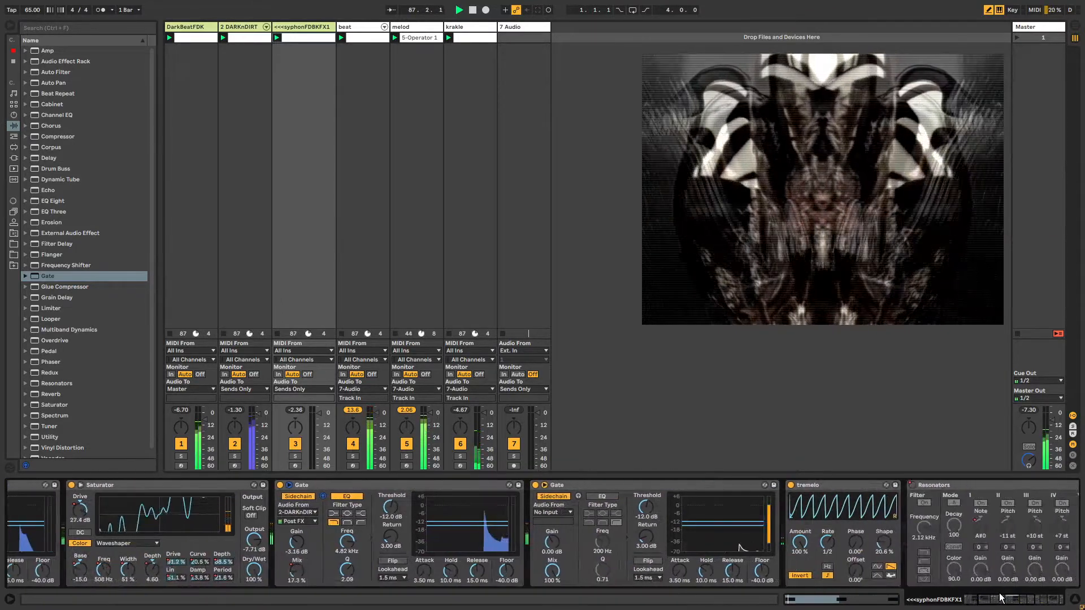
{"action": "left_click", "coordinate": [551, 513]}
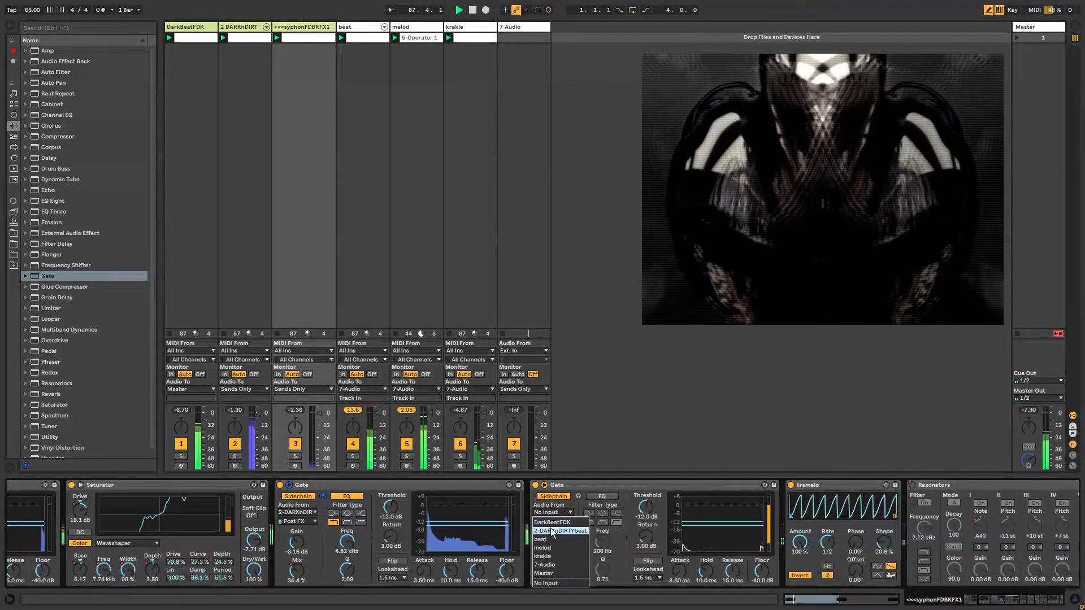
{"action": "left_click", "coordinate": [552, 565]}
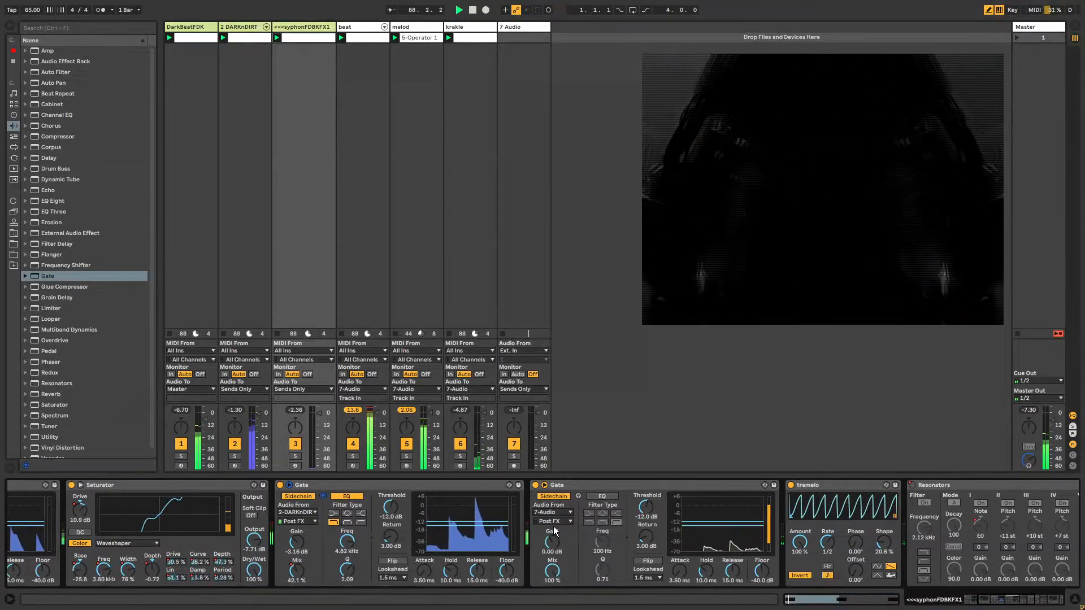
{"action": "left_click", "coordinate": [503, 374]}
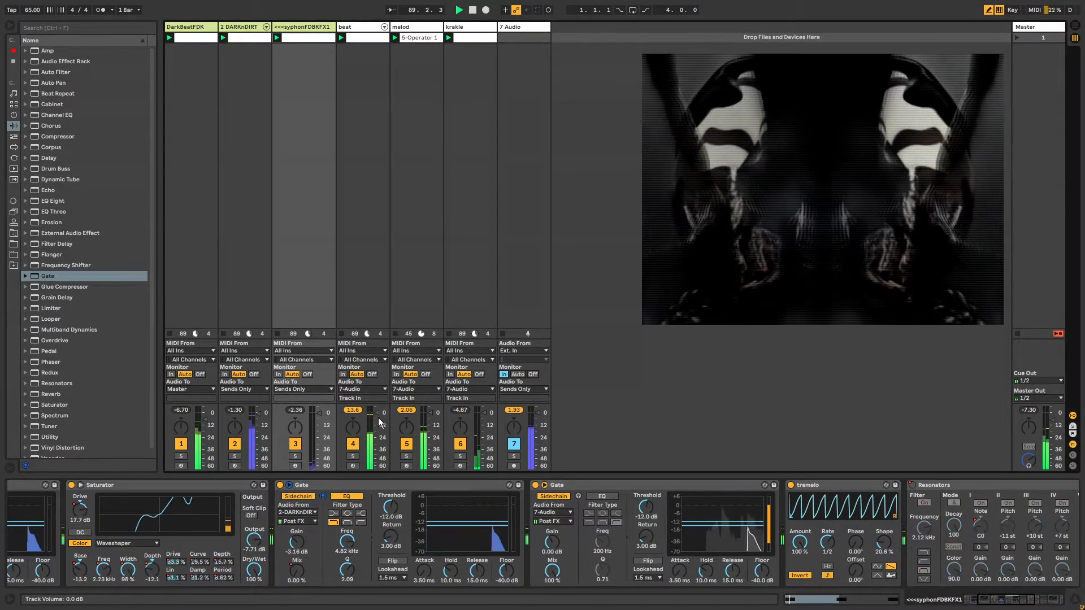
Step: Check the krakle, melod and beat chains, and turn on sidechain listening for the 7-Audio Gate on syphonFDBKFX1
{"action": "left_click", "coordinate": [452, 27]}
{"action": "left_click", "coordinate": [421, 26]}
{"action": "left_click", "coordinate": [362, 26]}
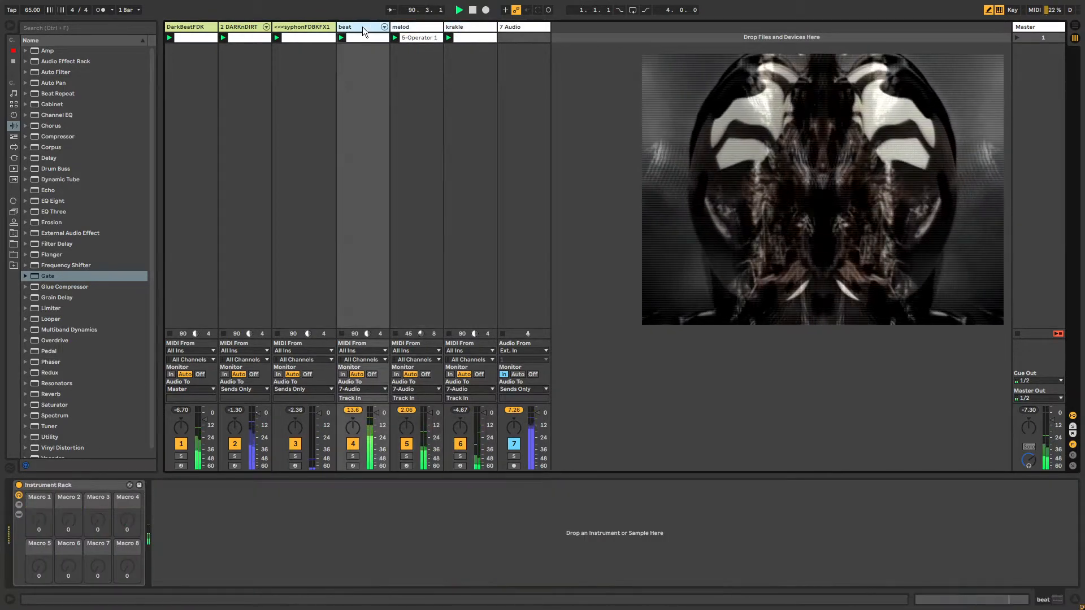
{"action": "left_click", "coordinate": [301, 29]}
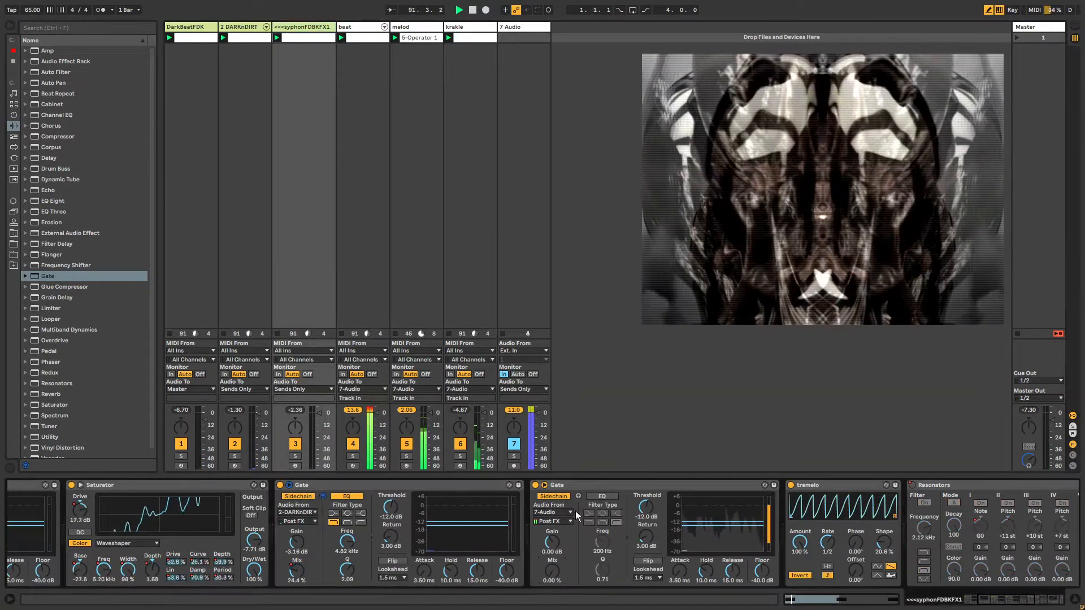
{"action": "left_click", "coordinate": [578, 496]}
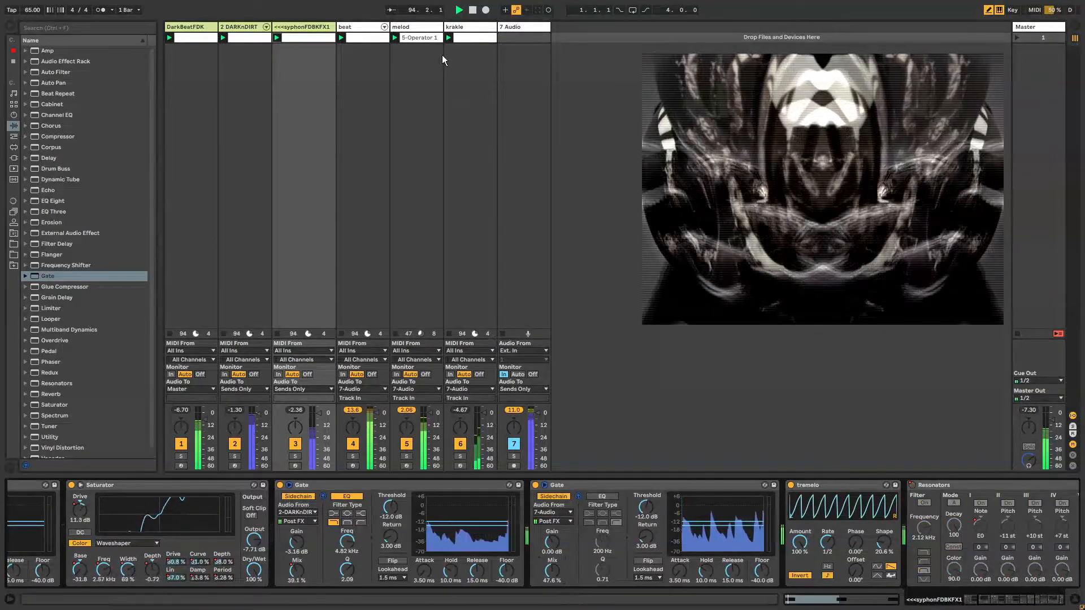
Step: Review the krakle, syphonFDBKFX1 and beat chains, and set the Dry/Wet of the Delay on melod to 100%
{"action": "left_click", "coordinate": [461, 28]}
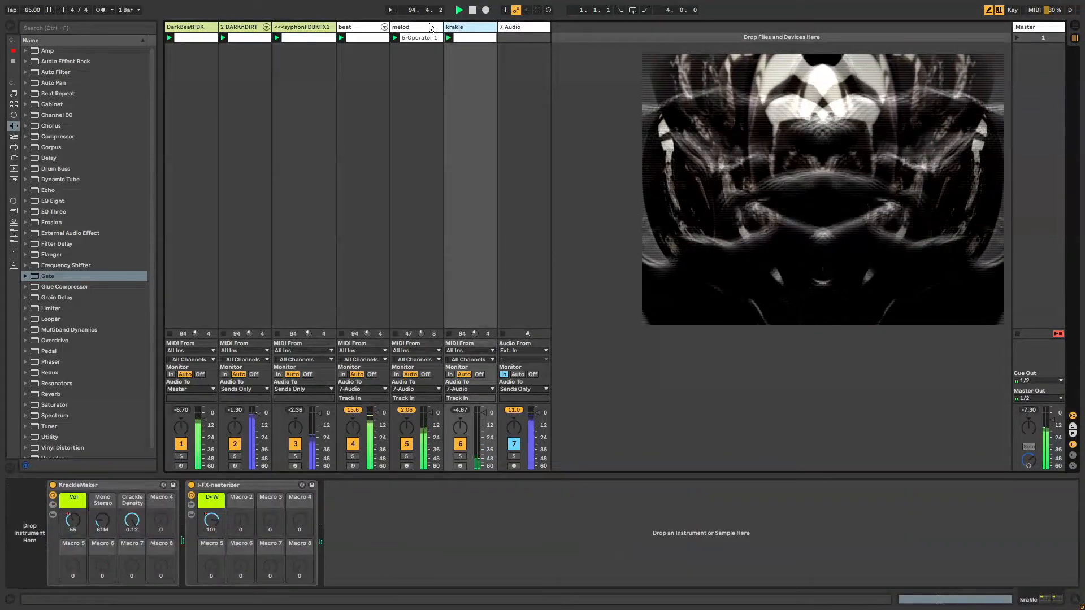
{"action": "left_click", "coordinate": [429, 27]}
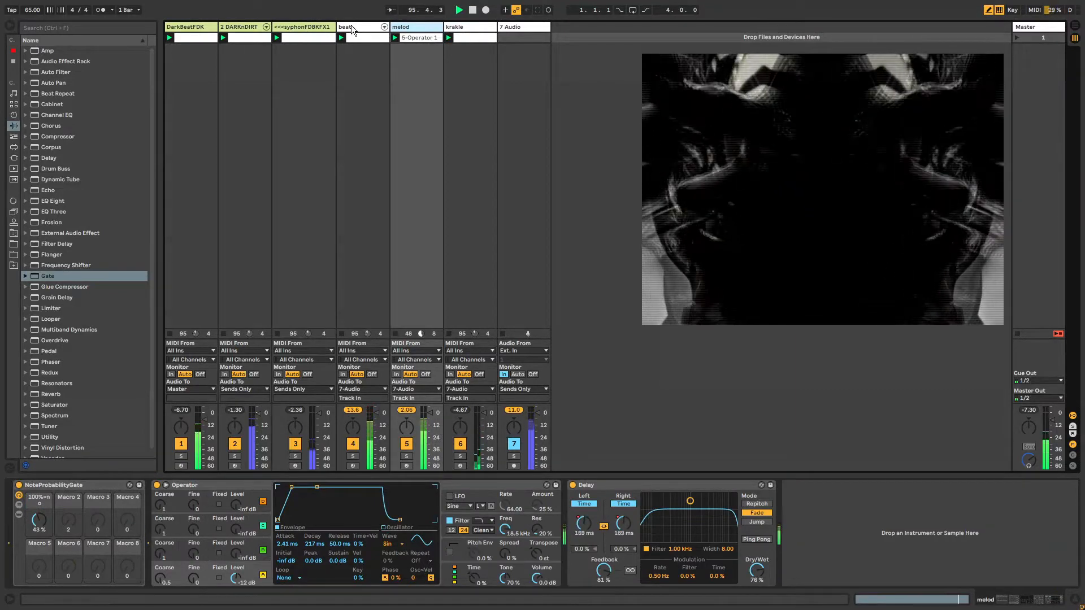
{"action": "left_click", "coordinate": [294, 26]}
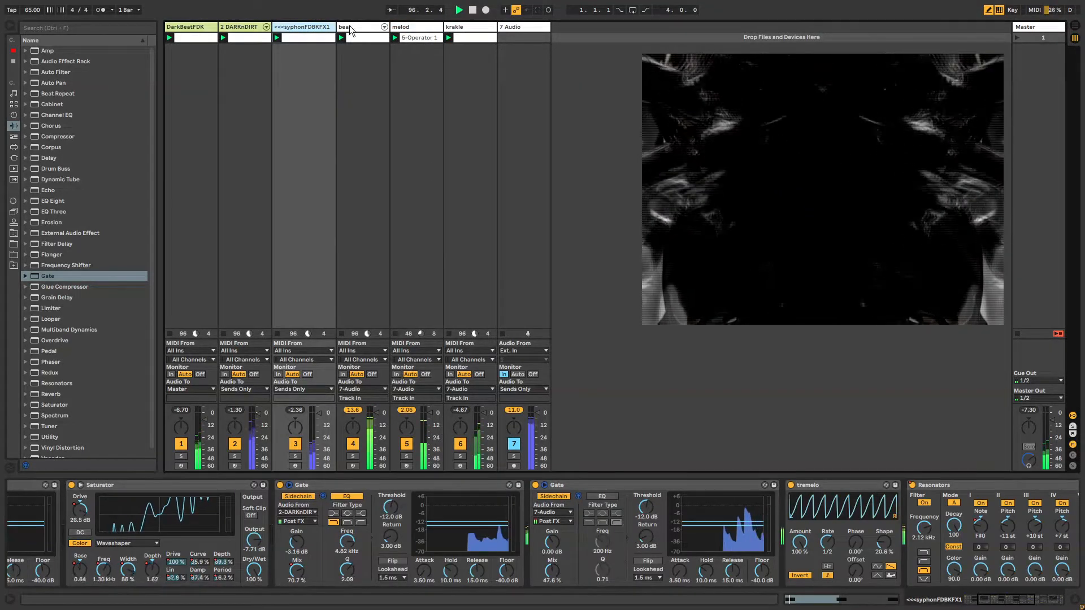
{"action": "left_click", "coordinate": [350, 27]}
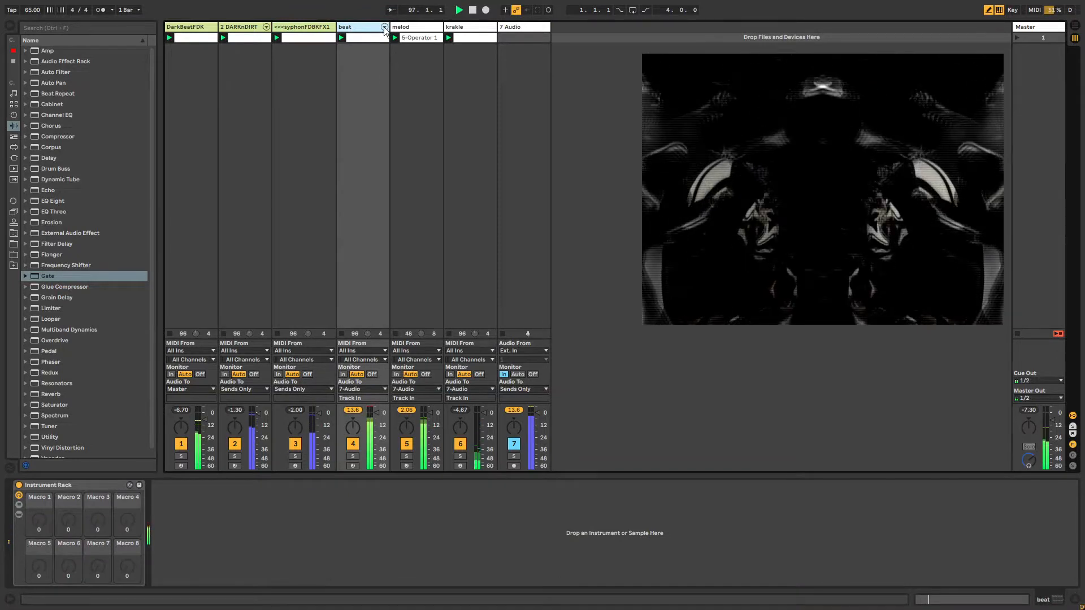
{"action": "left_click", "coordinate": [414, 28]}
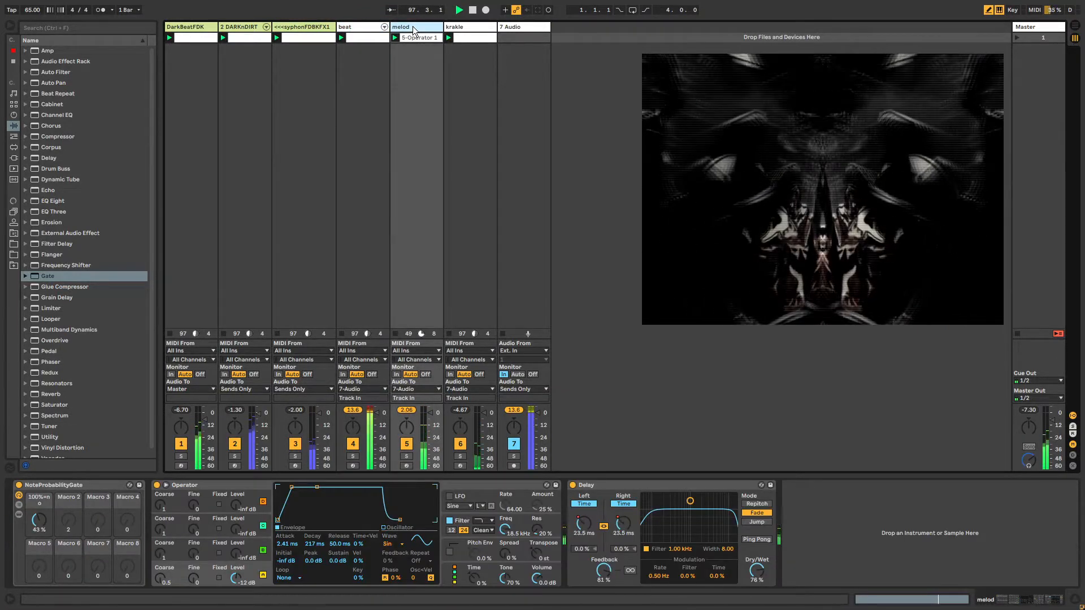
{"action": "left_click_drag", "start_coordinate": [760, 575], "coordinate": [760, 551]}
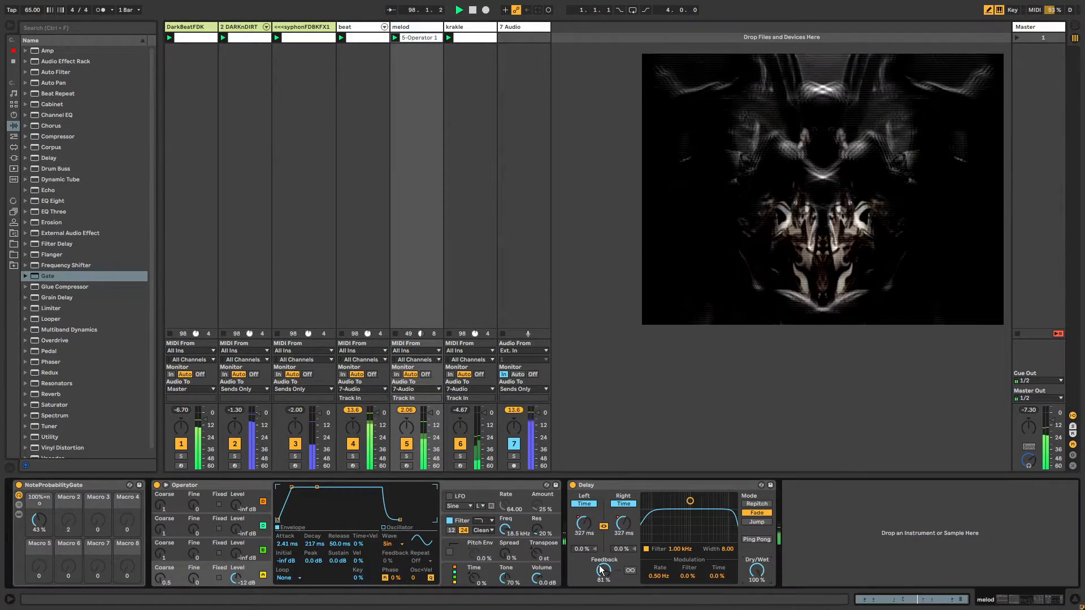
Step: Show the modulation of Operator's oscillator A Coarse in the melod clip and draw a short low step around beat 1.2
{"action": "right_click", "coordinate": [160, 577]}
{"action": "left_click", "coordinate": [195, 539]}
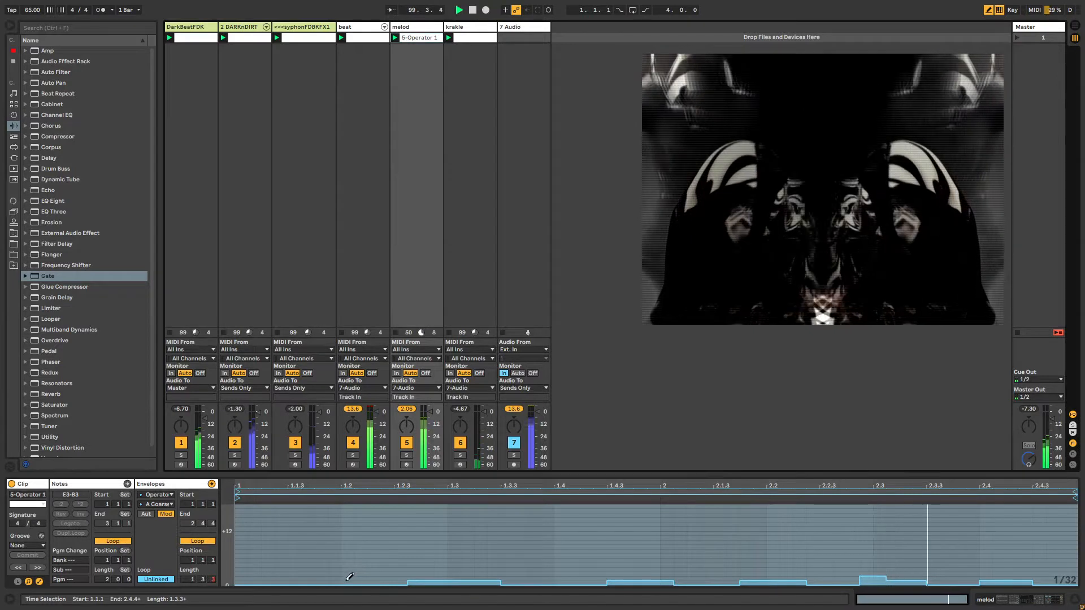
{"action": "left_click_drag", "start_coordinate": [347, 581], "coordinate": [319, 581]}
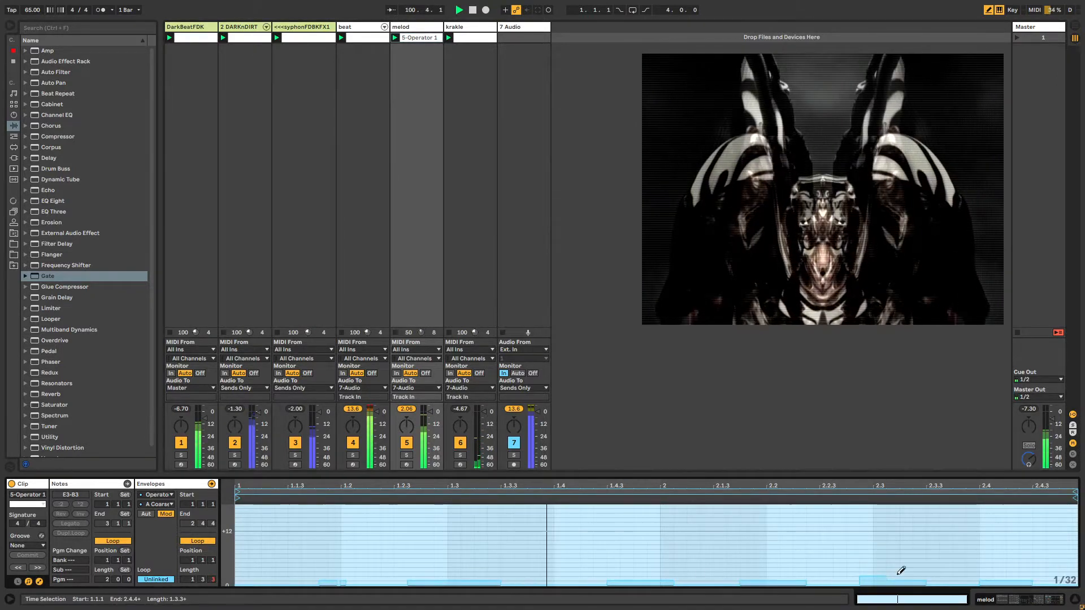
Step: Adjust the level of oscillator B in Operator on melod, ending at -7.0 dB
{"action": "left_click", "coordinate": [401, 29]}
{"action": "left_click_drag", "start_coordinate": [235, 553], "coordinate": [235, 549]}
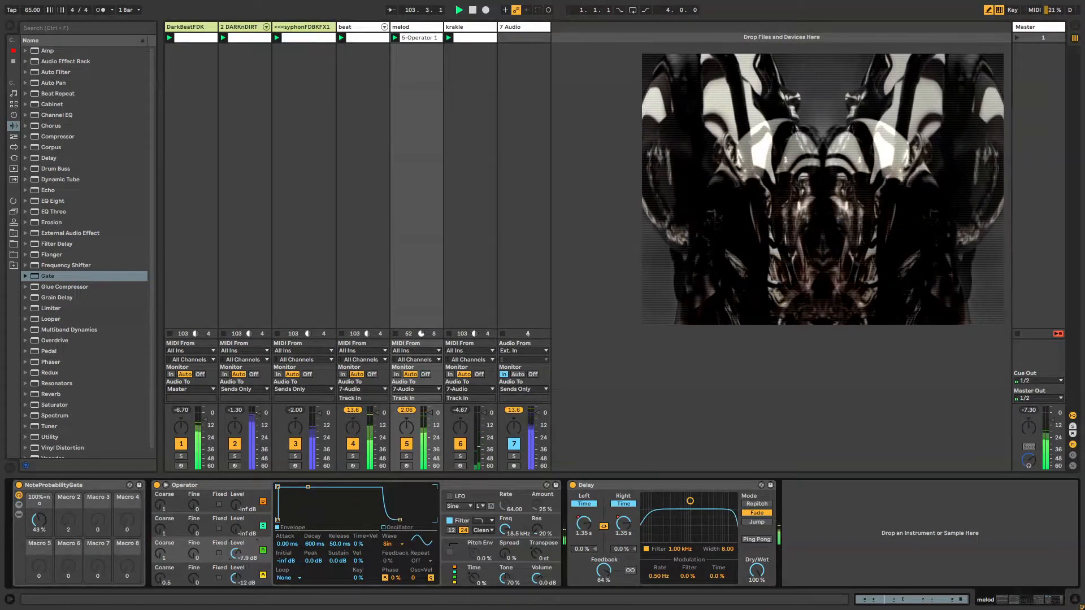
{"action": "left_click_drag", "start_coordinate": [235, 554], "coordinate": [235, 539]}
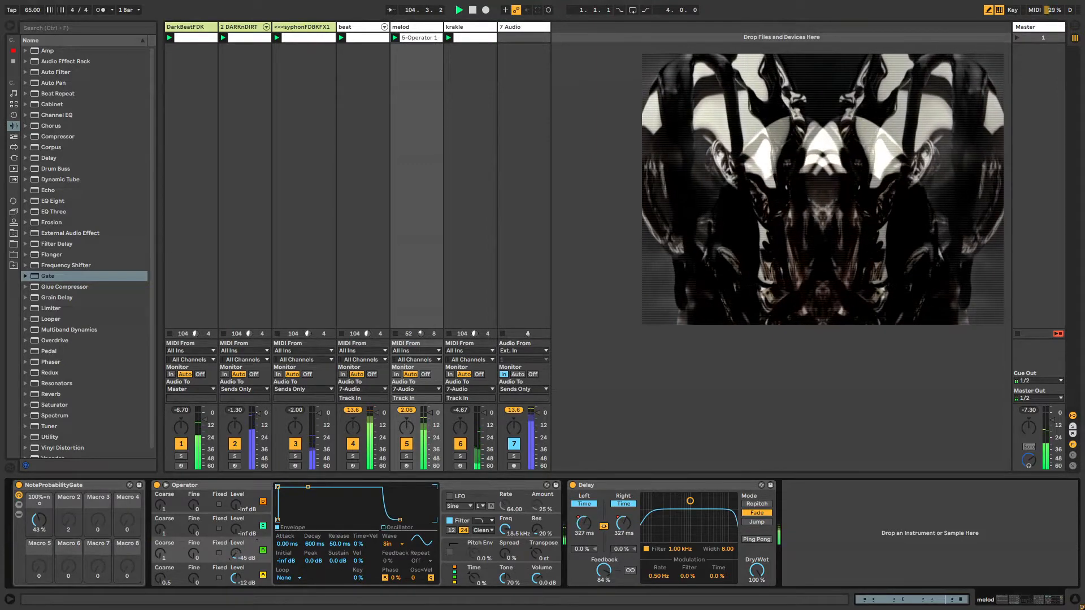
Step: Add a Random MIDI effect between NoteProbabilityGate and Operator on the melod track
{"action": "left_click", "coordinate": [14, 137]}
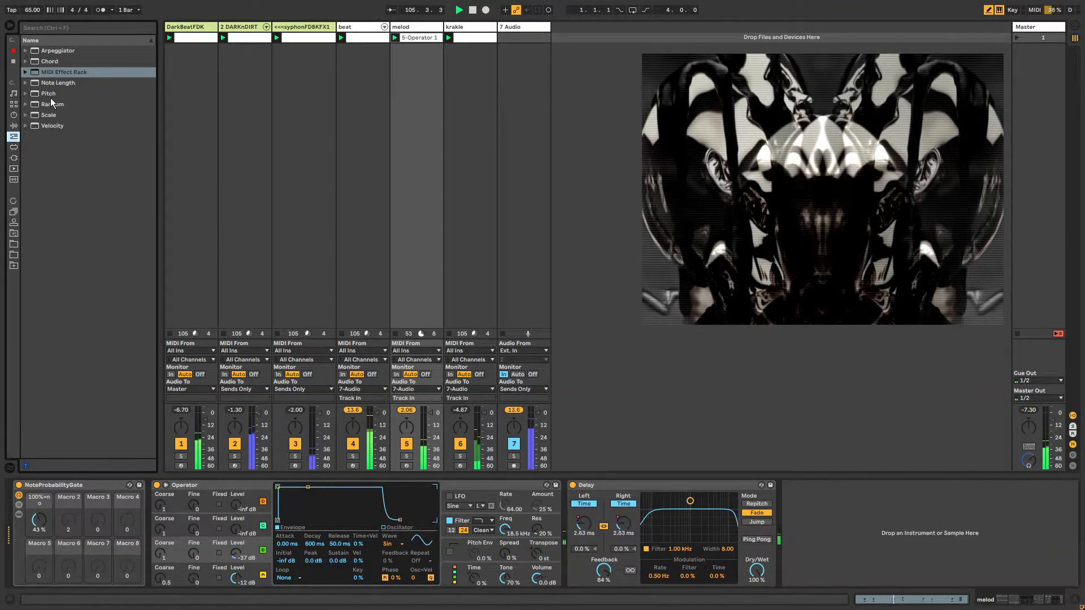
{"action": "left_click", "coordinate": [49, 103]}
{"action": "left_click_drag", "start_coordinate": [126, 470], "coordinate": [178, 547]}
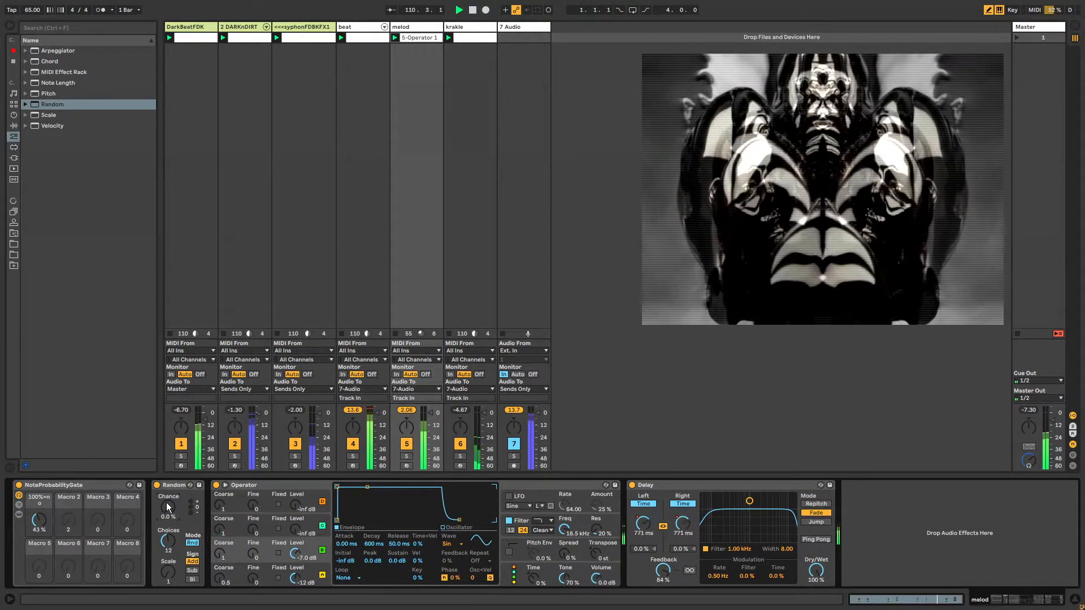
Step: Show the Random Chance envelope of the melod clip and extend the clip's loop length to 2.1.0
{"action": "key", "text": "shift+Tab"}
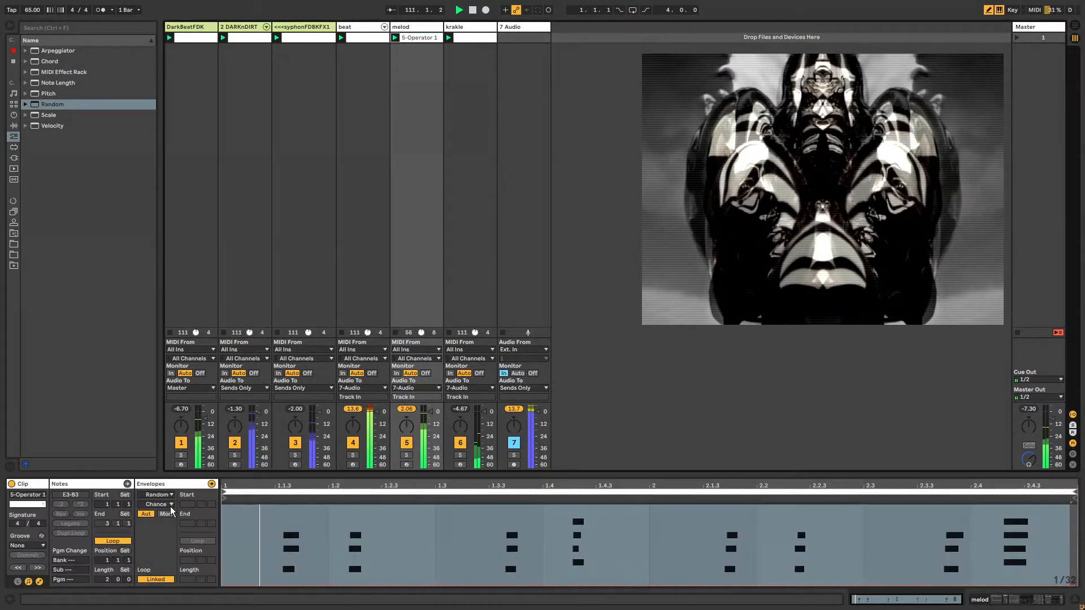
{"action": "left_click_drag", "start_coordinate": [1073, 492], "coordinate": [1080, 492]}
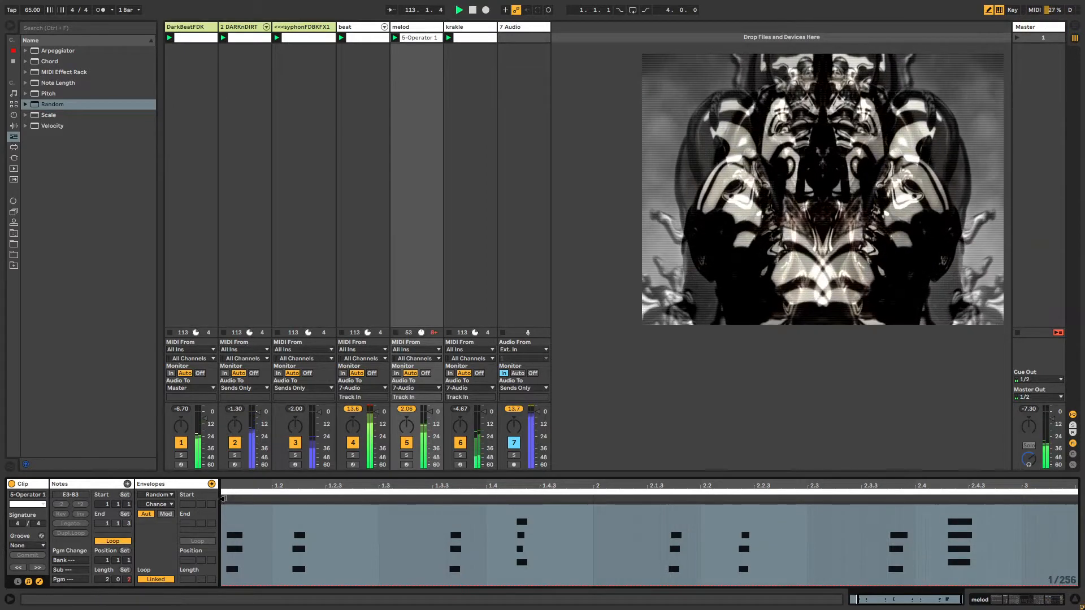
{"action": "left_click_drag", "start_coordinate": [1073, 492], "coordinate": [1080, 492]}
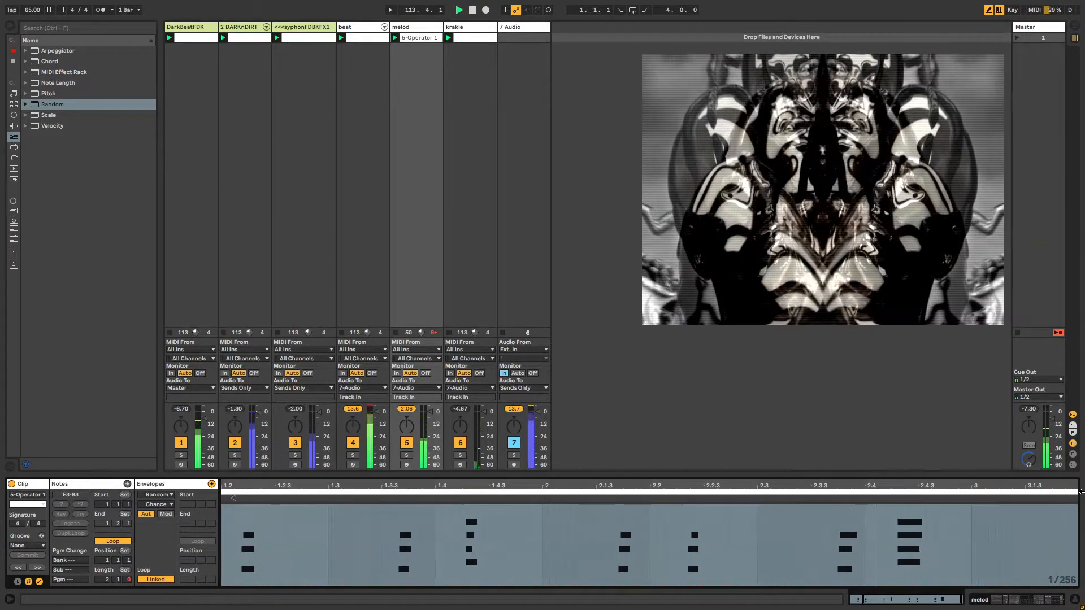
Step: Unlink the Random Chance envelope from the melod clip, set its start to 1.3.1 and its loop length to 6.1.0
{"action": "left_click", "coordinate": [155, 579]}
{"action": "left_click_drag", "start_coordinate": [190, 580], "coordinate": [190, 572]}
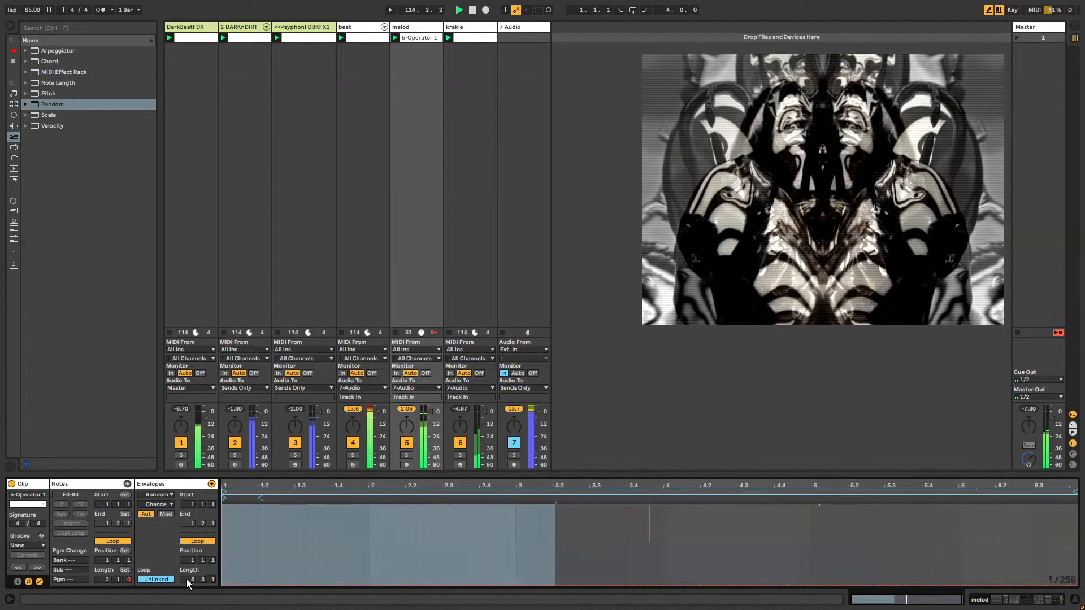
{"action": "left_click_drag", "start_coordinate": [224, 498], "coordinate": [303, 499]}
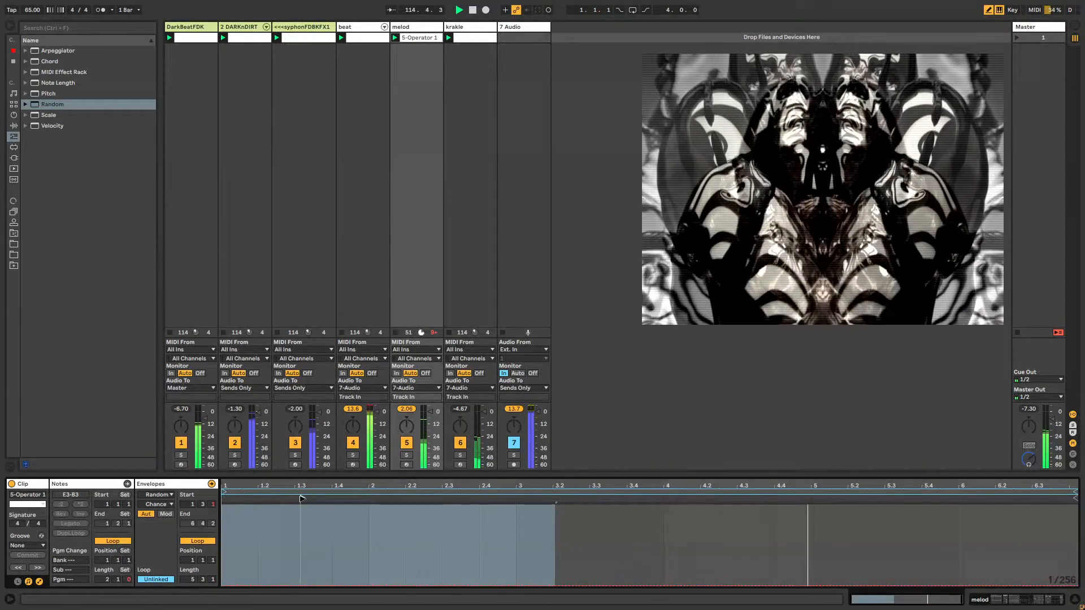
{"action": "left_click_drag", "start_coordinate": [1073, 491], "coordinate": [1081, 492]}
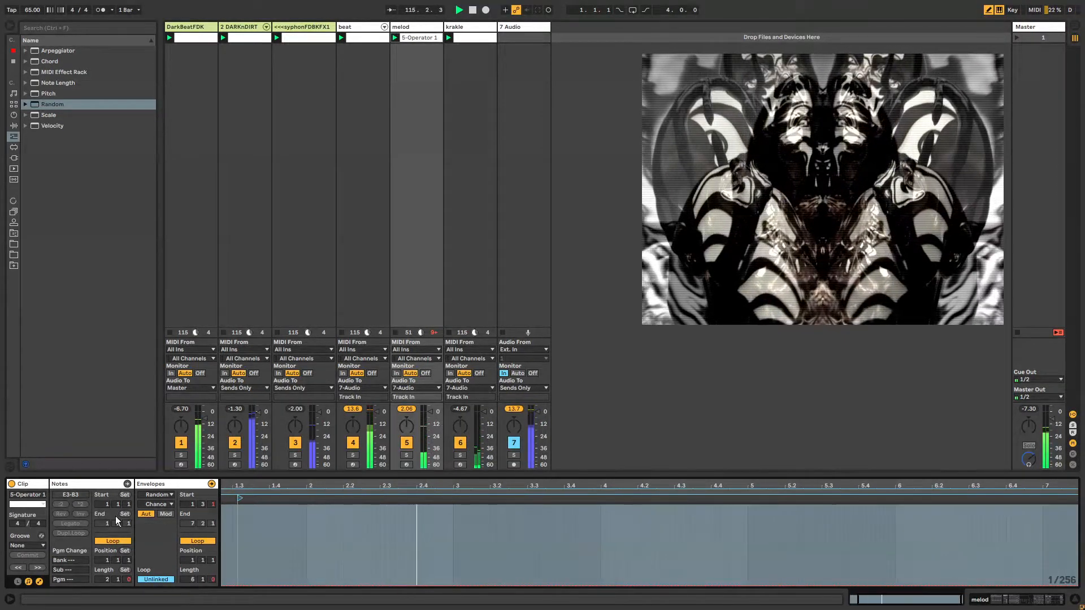
Step: Check the melod clip's notes and record swings of Random's Chance into the clip's envelope
{"action": "left_click", "coordinate": [110, 484]}
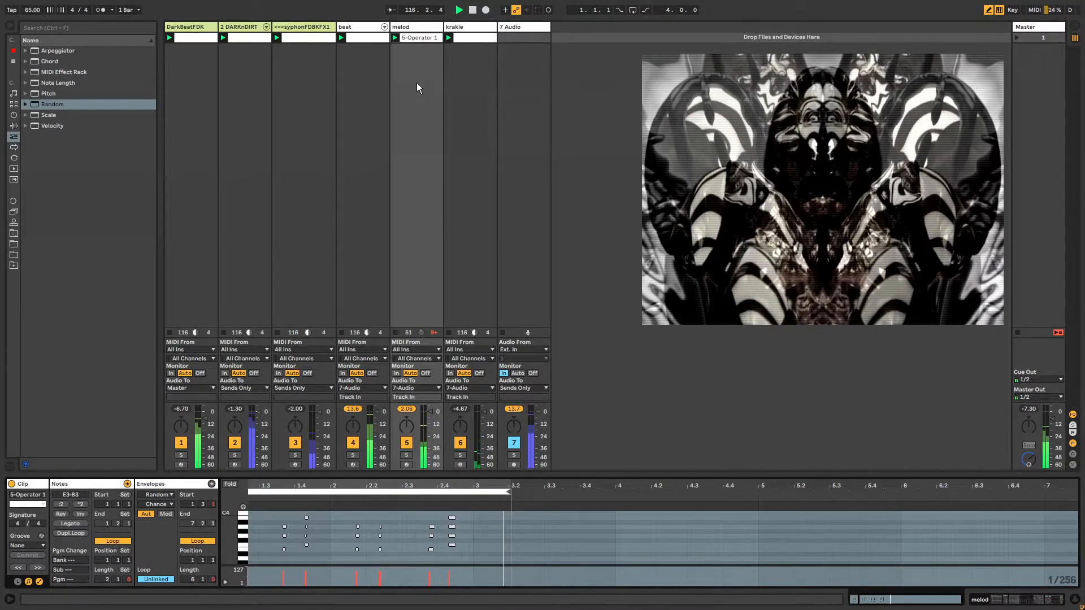
{"action": "left_click_drag", "start_coordinate": [391, 484], "coordinate": [437, 481]}
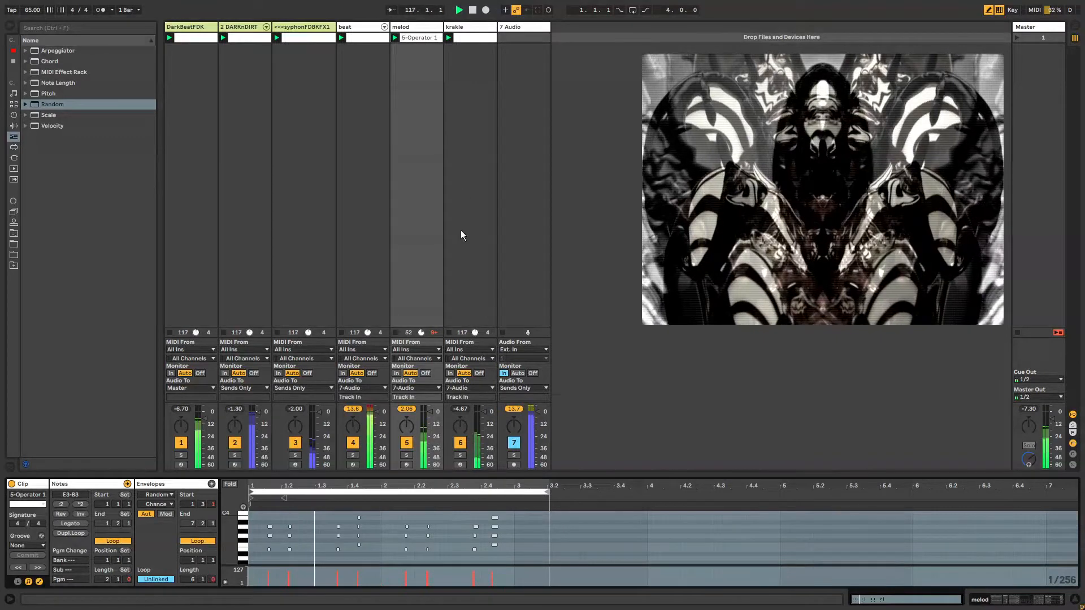
{"action": "left_click", "coordinate": [413, 28]}
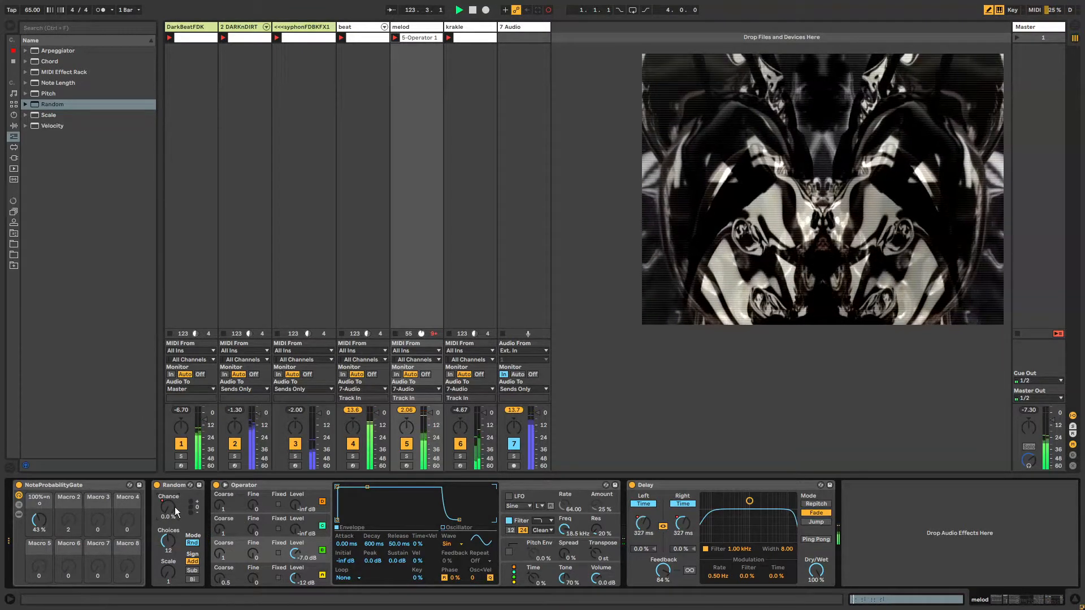
{"action": "key", "text": "shift+Tab"}
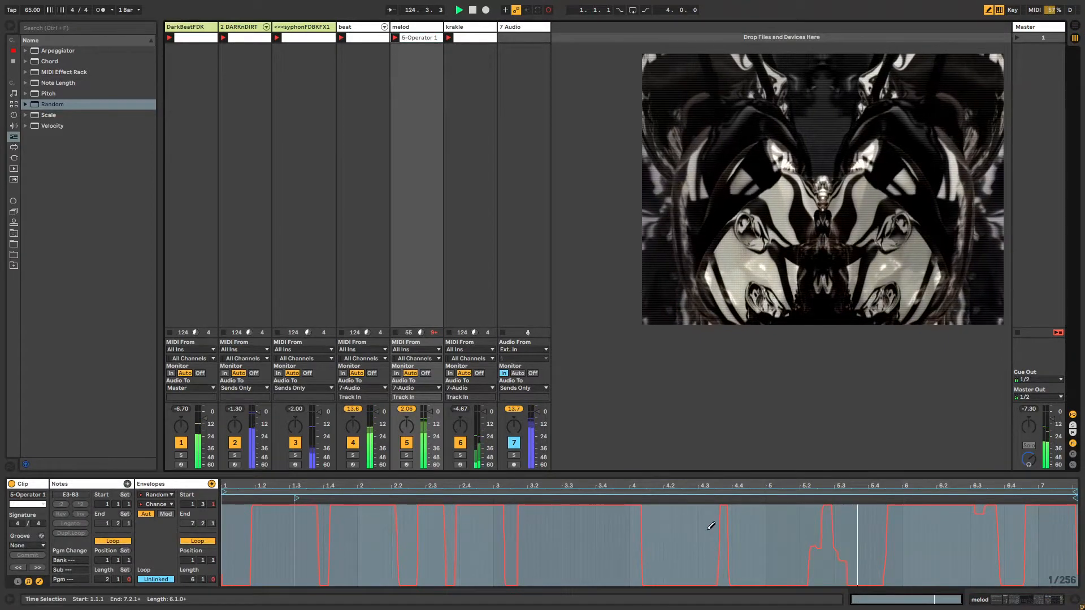
Step: Stop the session automation recording and reopen the melod clip's Random Chance envelope
{"action": "key", "text": "ctrl+a"}
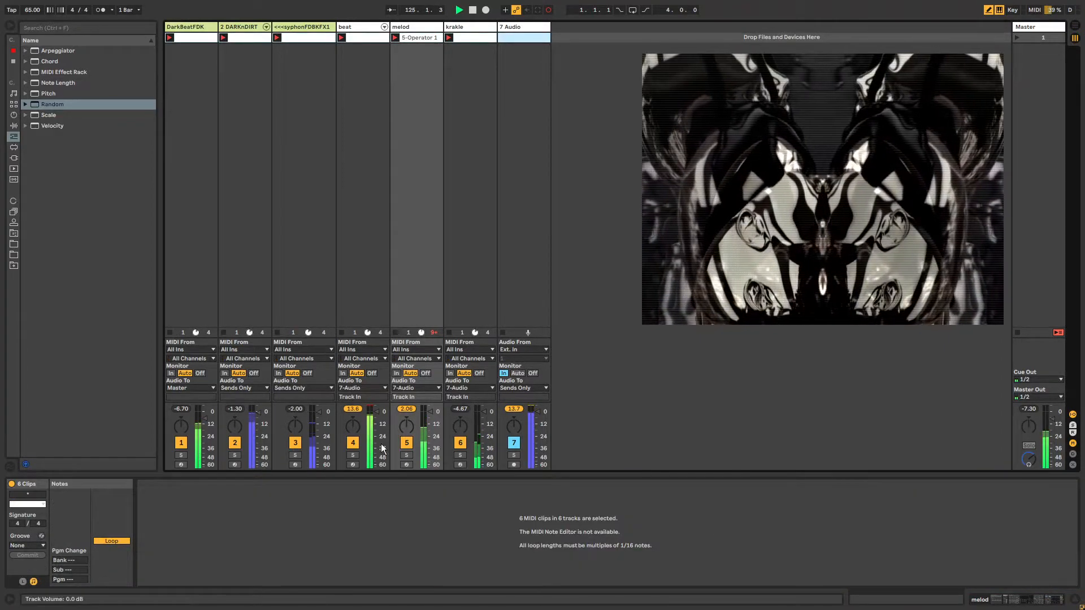
{"action": "left_click", "coordinate": [421, 38]}
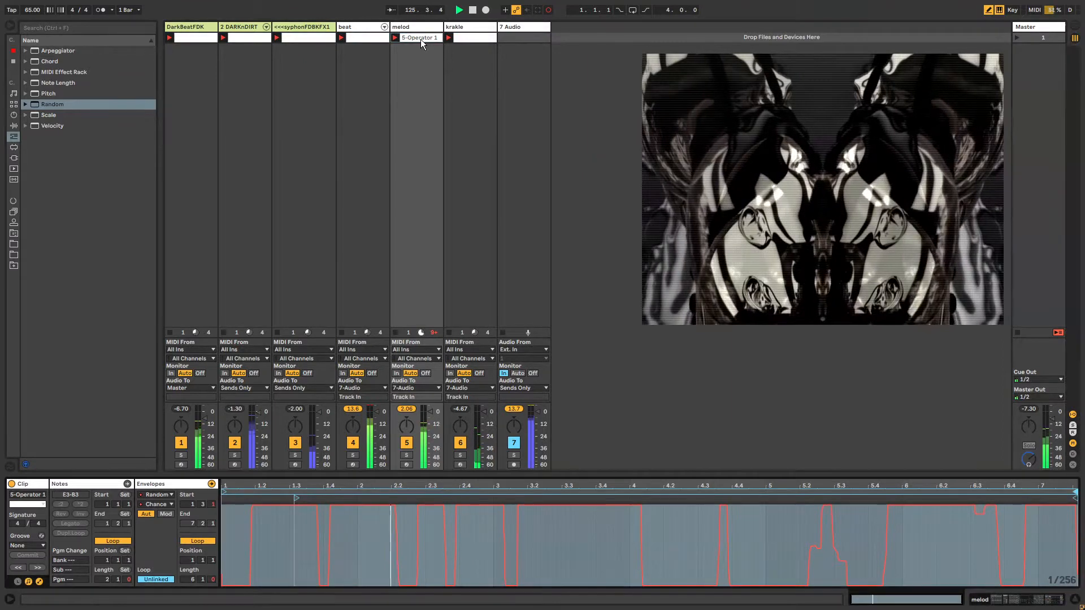
{"action": "left_click", "coordinate": [410, 87]}
{"action": "left_click", "coordinate": [505, 41]}
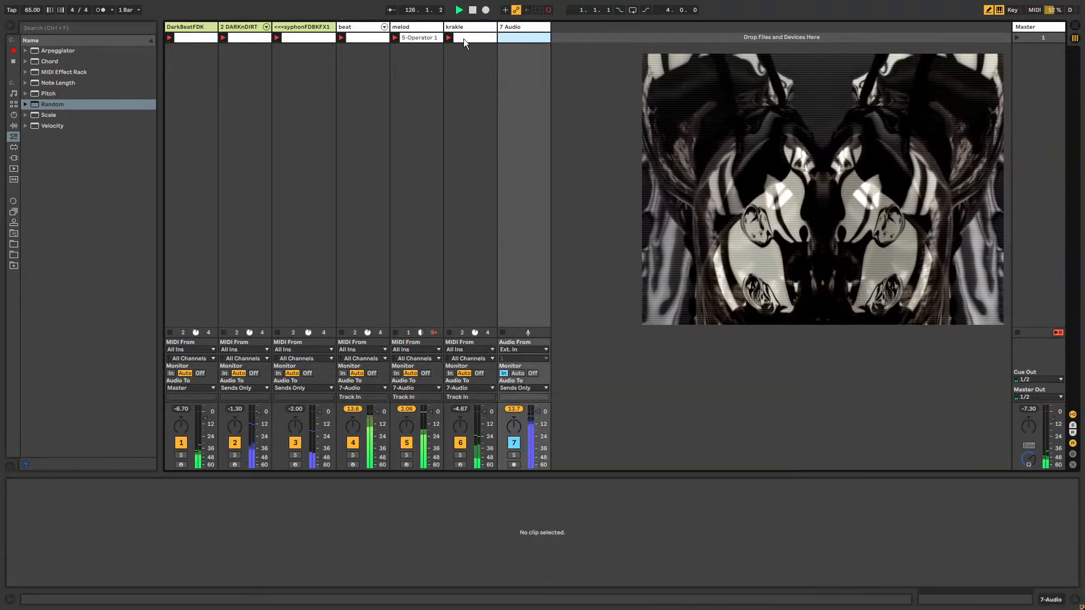
{"action": "left_click", "coordinate": [420, 40]}
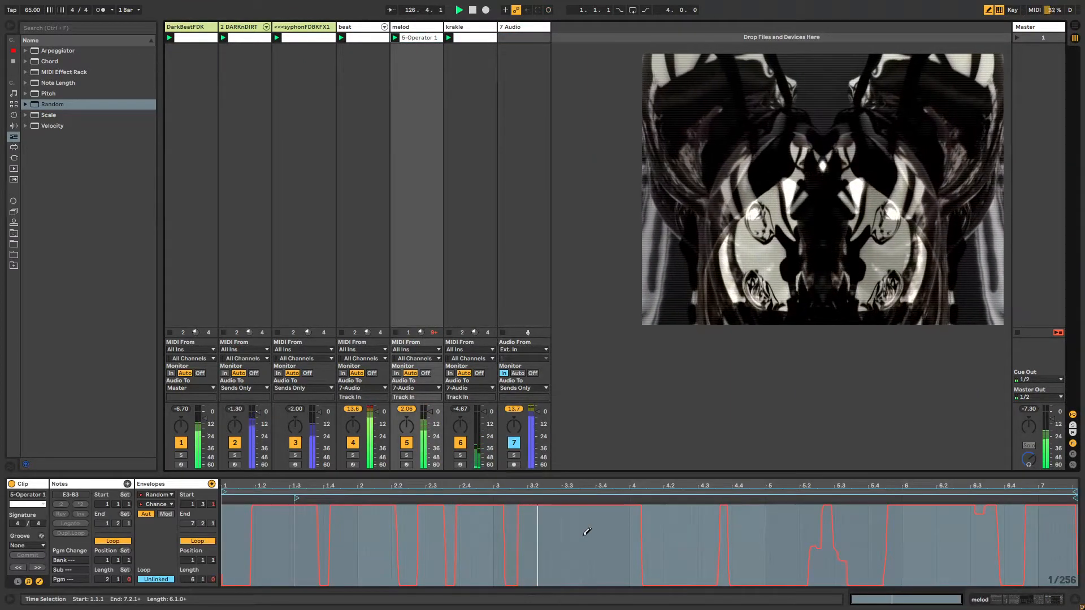
Step: Turn off Draw Mode, select the melod clip's whole Random Chance envelope and simplify it to fewer breakpoints
{"action": "key", "text": "ctrl+a"}
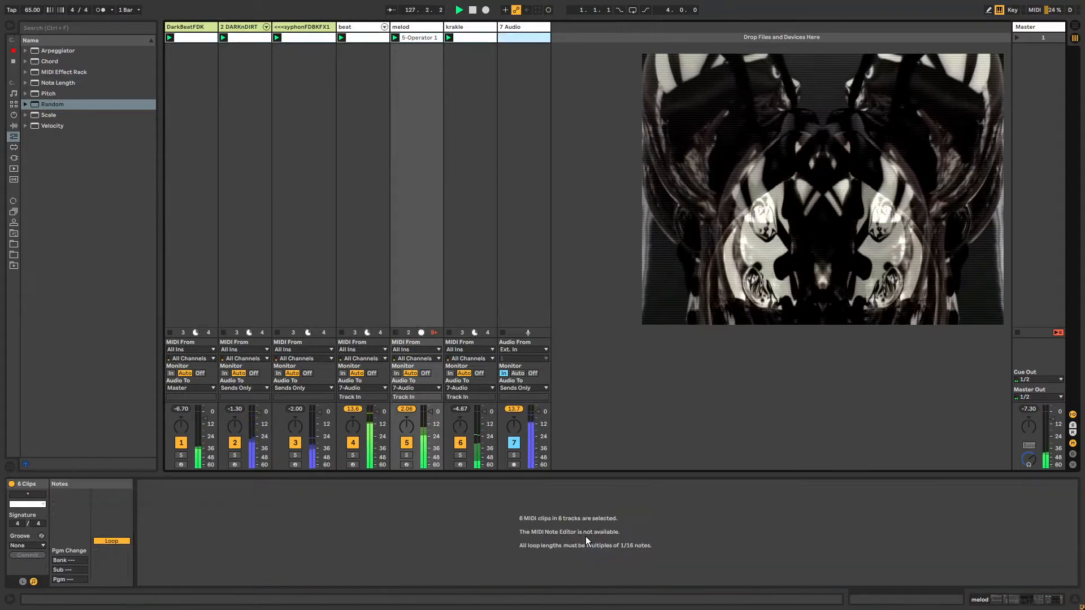
{"action": "left_click", "coordinate": [418, 37]}
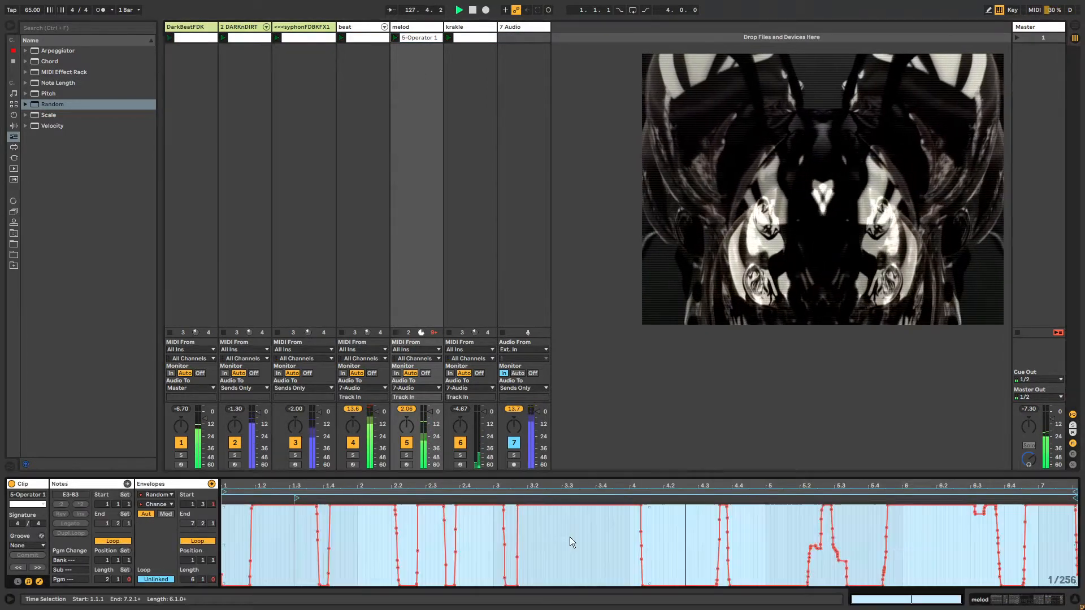
{"action": "left_click", "coordinate": [567, 536]}
{"action": "key", "text": "ctrl+a"}
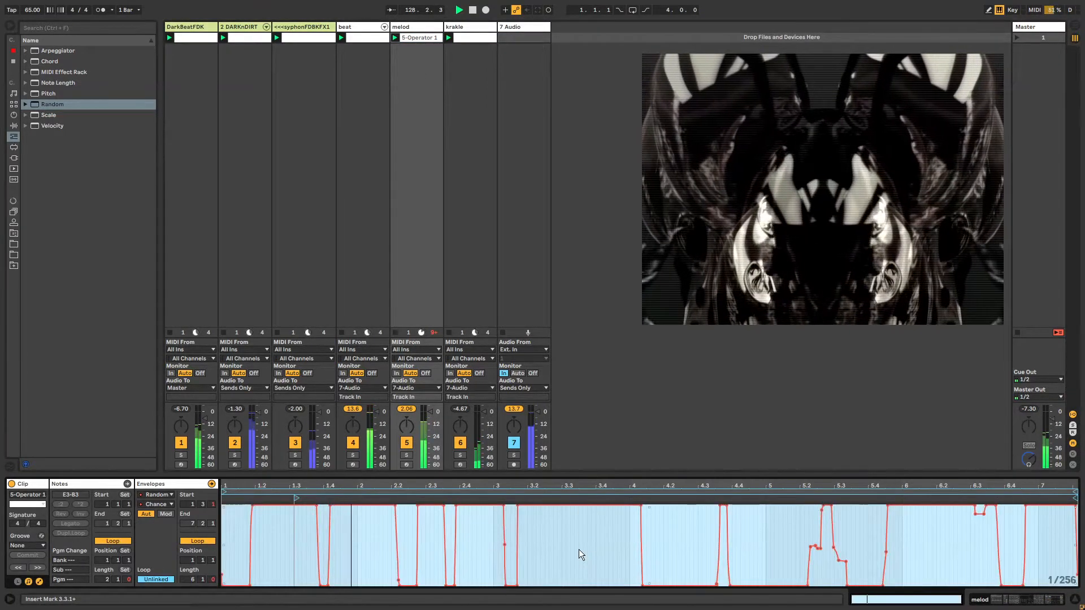
Step: Rename the 7 Audio track as audiothru and show the clip of syphonFDBKFX1
{"action": "left_click", "coordinate": [521, 36]}
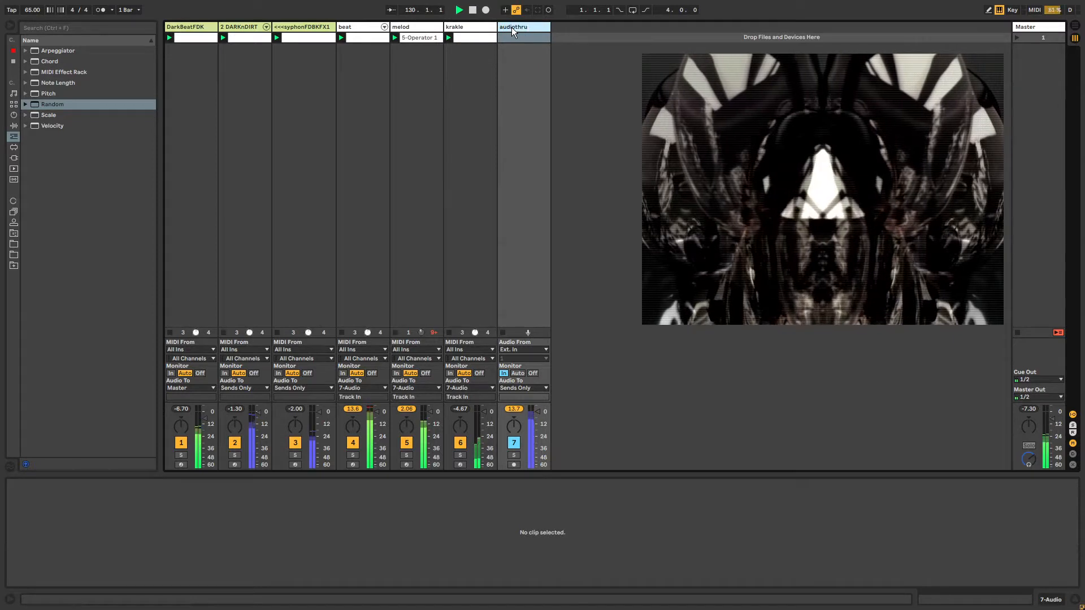
{"action": "left_click", "coordinate": [350, 25]}
{"action": "left_click", "coordinate": [314, 39]}
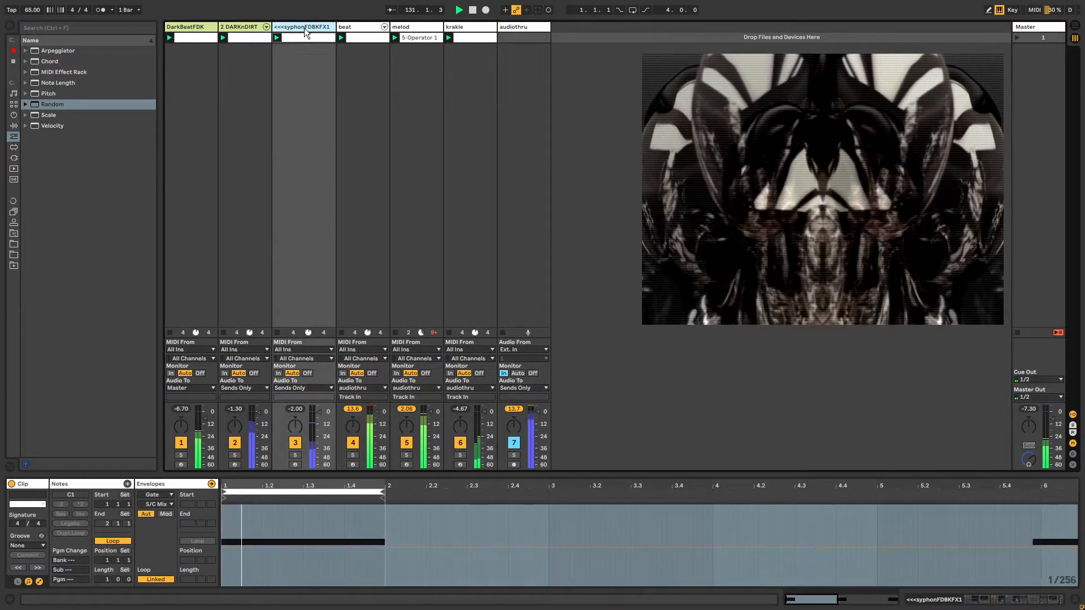
Step: Add a Grain Delay audio effect between the second tremolo and the Saturator on syphonFDBKFX1
{"action": "double_click", "coordinate": [304, 26]}
{"action": "left_click_drag", "start_coordinate": [1024, 600], "coordinate": [1042, 601]}
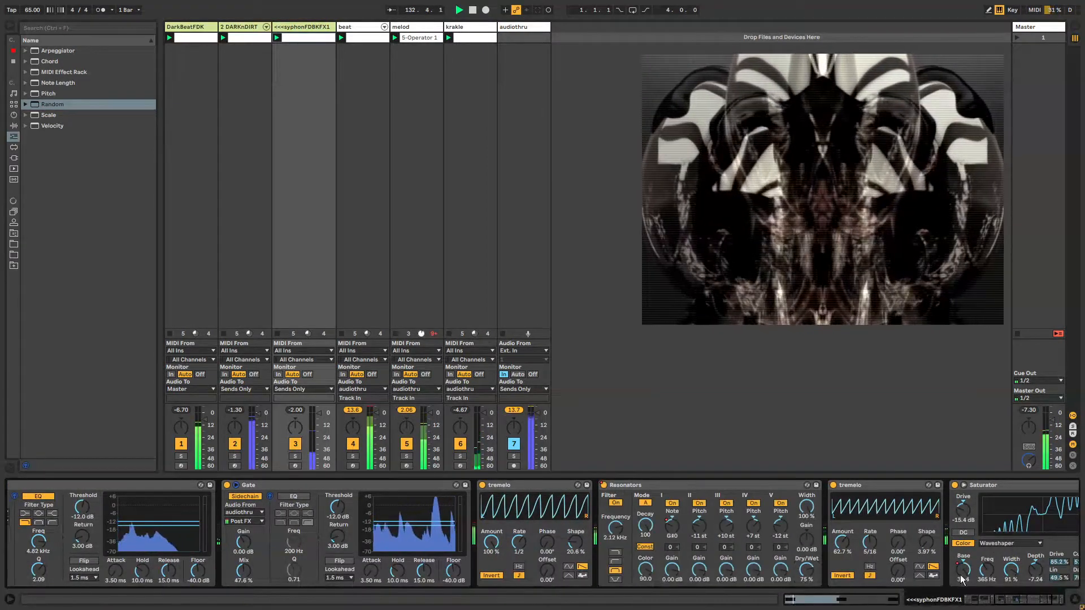
{"action": "left_click_drag", "start_coordinate": [1009, 601], "coordinate": [1026, 601]}
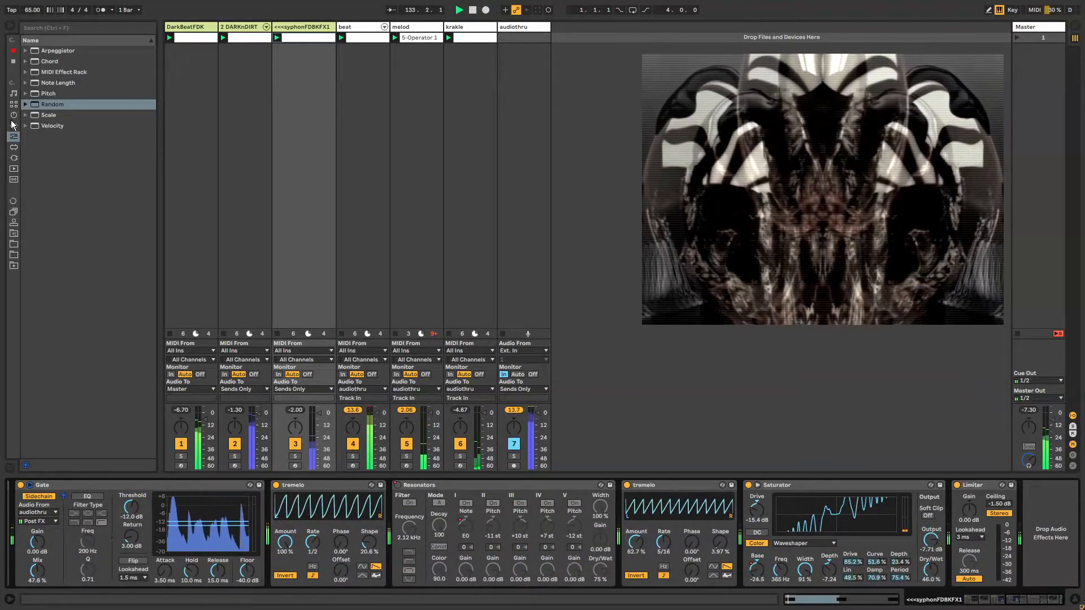
{"action": "left_click", "coordinate": [13, 125]}
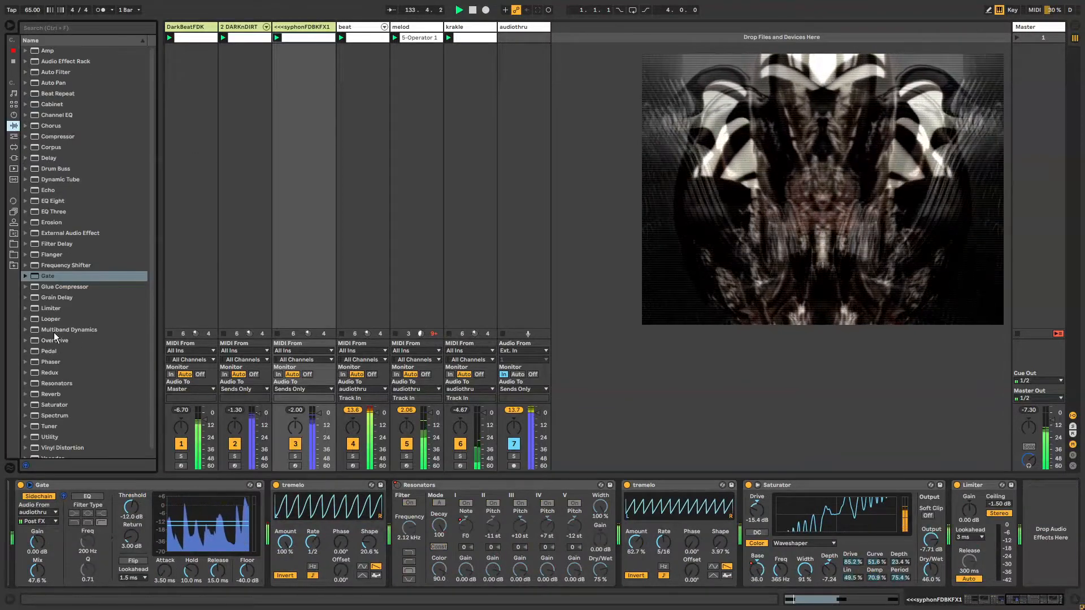
{"action": "left_click", "coordinate": [53, 296]}
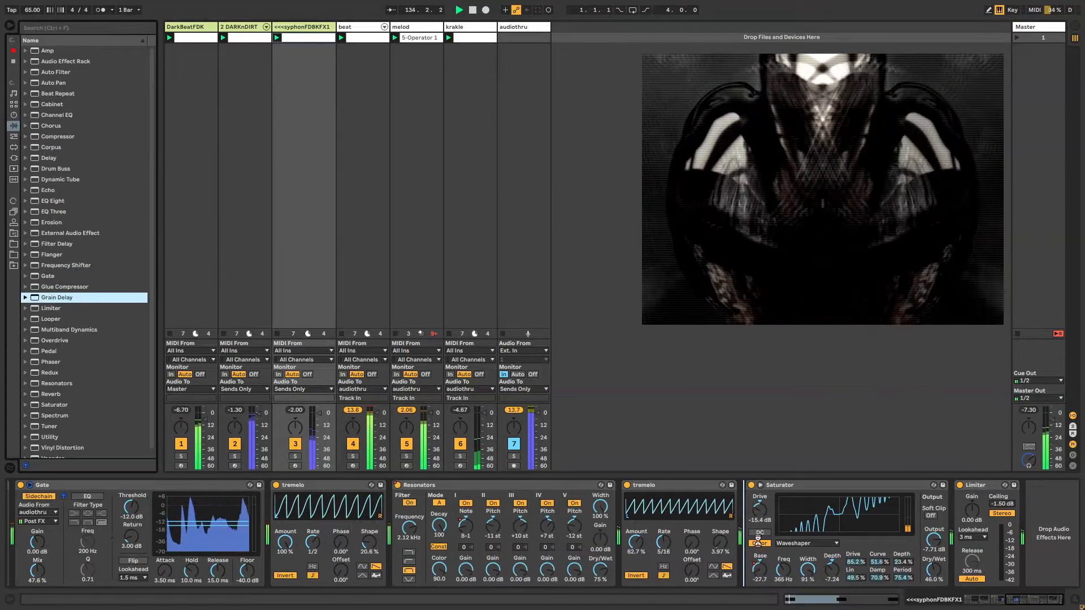
{"action": "left_click_drag", "start_coordinate": [748, 536], "coordinate": [747, 497]}
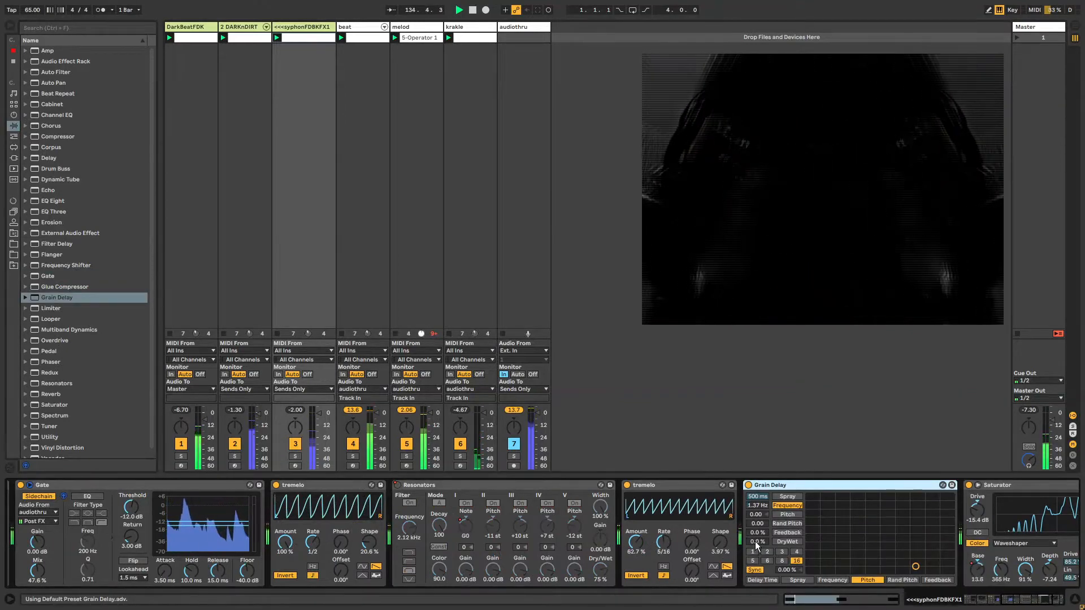
Step: Set the Grain Delay's Pitch to -12, Feedback to 65% and Dry/Wet to 48%
{"action": "left_click_drag", "start_coordinate": [757, 543], "coordinate": [758, 486]}
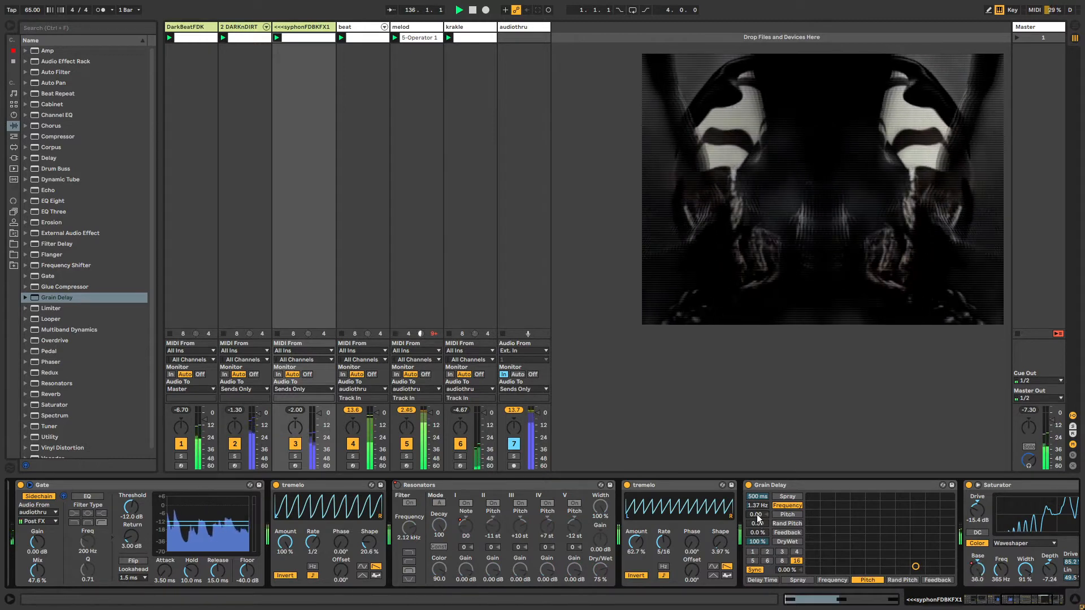
{"action": "left_click_drag", "start_coordinate": [758, 517], "coordinate": [758, 548]}
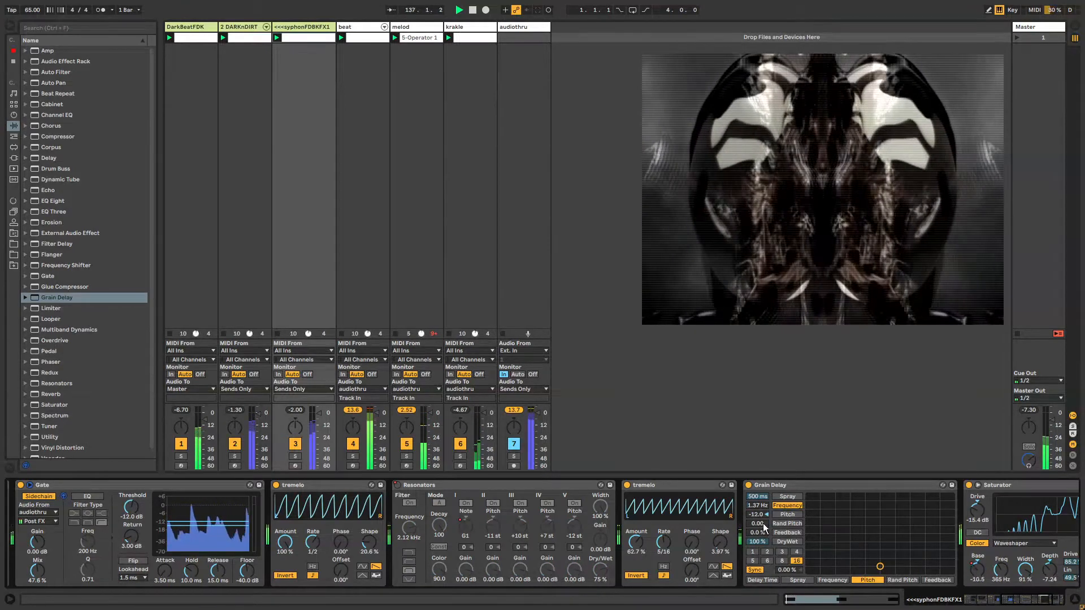
{"action": "left_click_drag", "start_coordinate": [757, 532], "coordinate": [758, 498]}
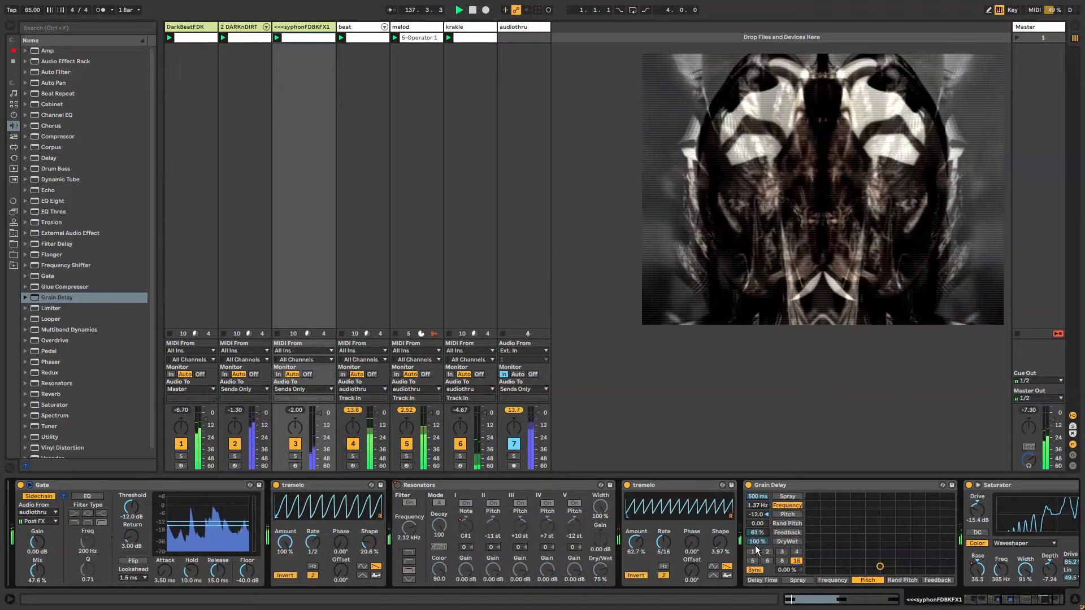
{"action": "left_click_drag", "start_coordinate": [755, 543], "coordinate": [762, 516]}
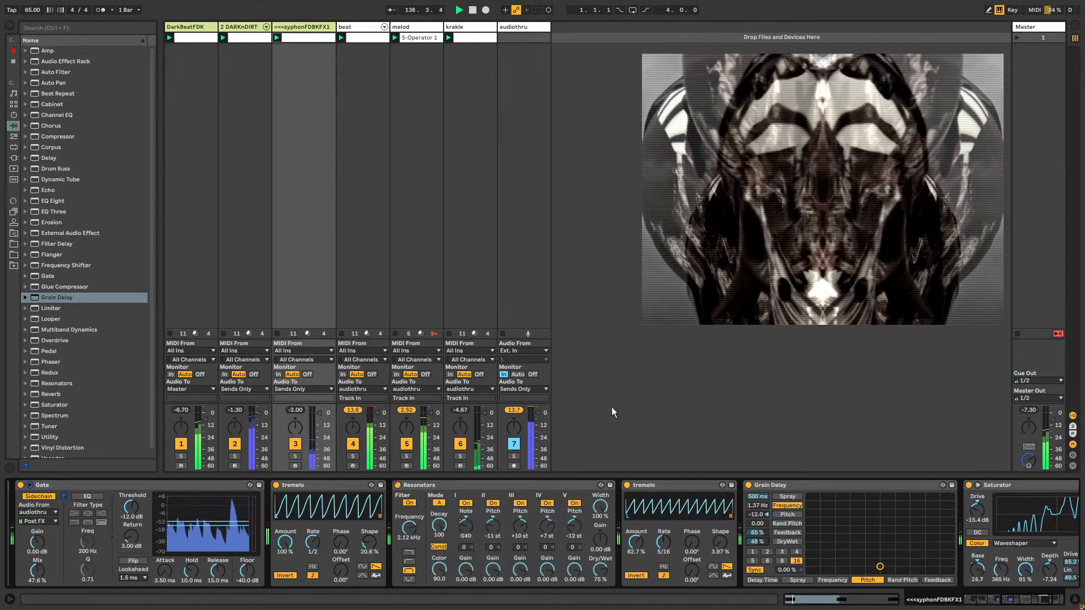
Step: Lower the Operator filter frequency on the melod track to 255 Hz
{"action": "left_click", "coordinate": [411, 28]}
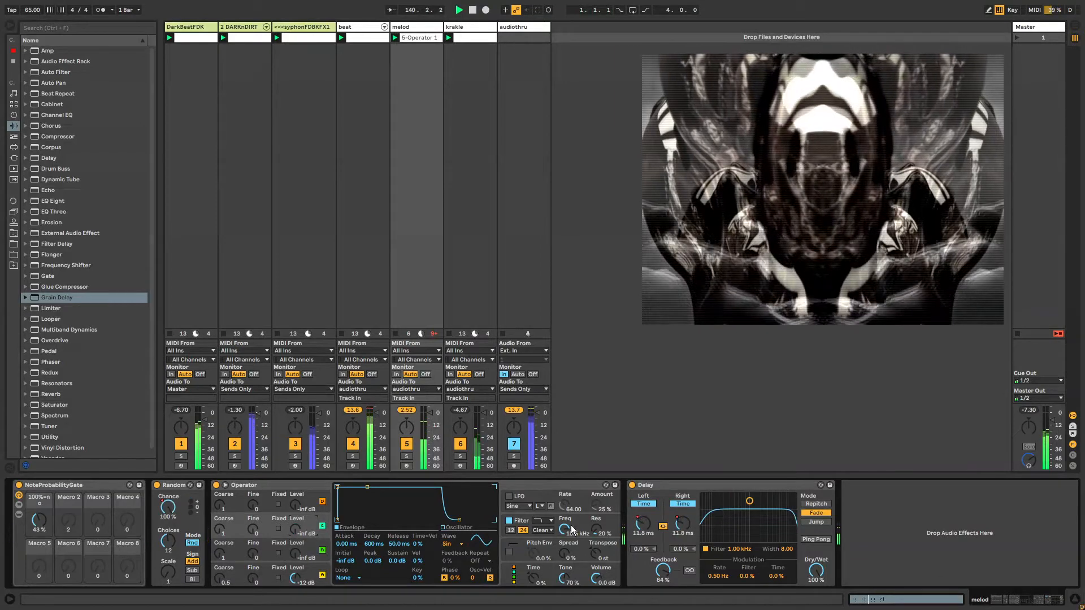
{"action": "left_click_drag", "start_coordinate": [565, 529], "coordinate": [565, 584]}
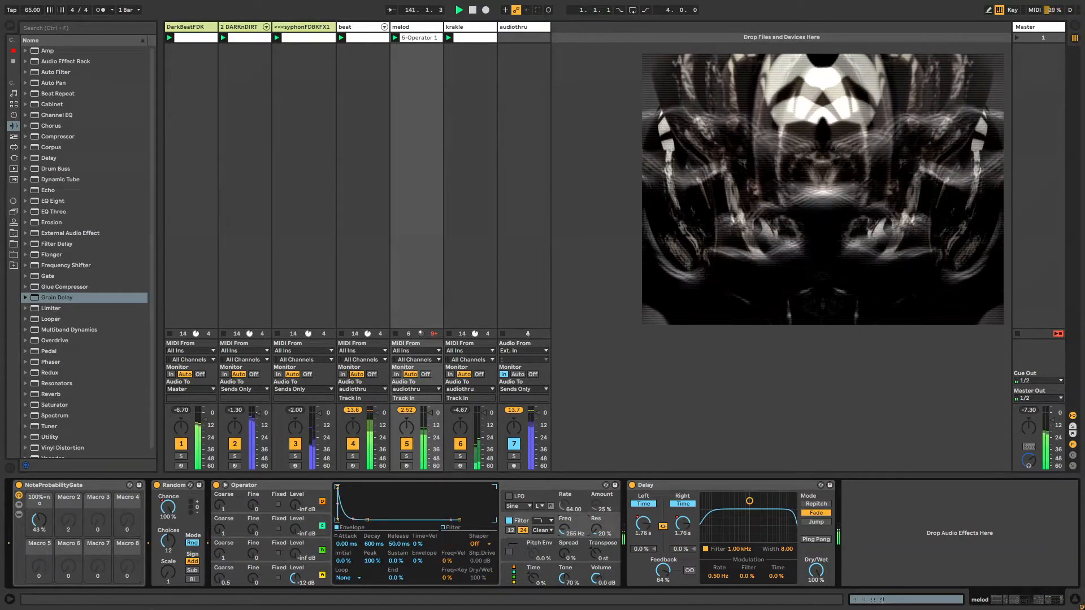
Step: Unfold the utility rack on the Master track and open the automation-record indicator window of its clip-automation device
{"action": "left_click", "coordinate": [1032, 26]}
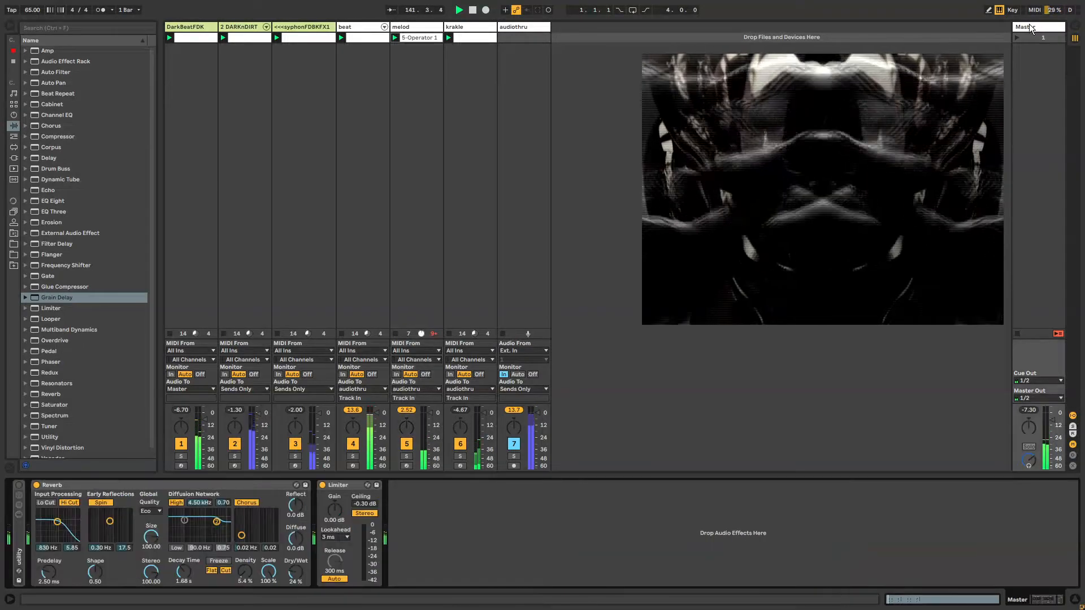
{"action": "double_click", "coordinate": [19, 546]}
{"action": "left_click", "coordinate": [18, 485]}
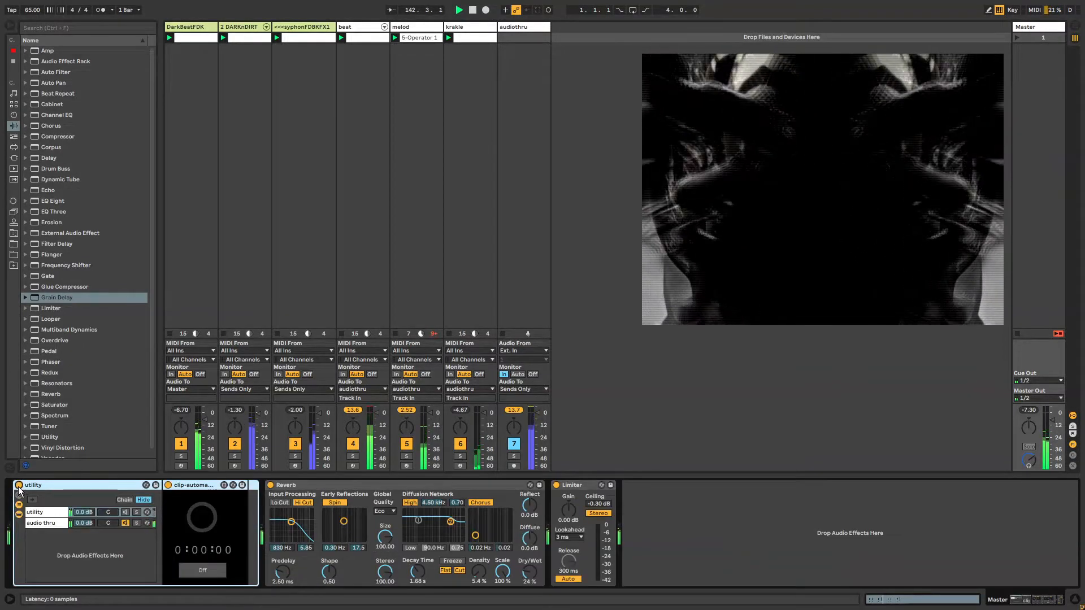
{"action": "left_click", "coordinate": [206, 520]}
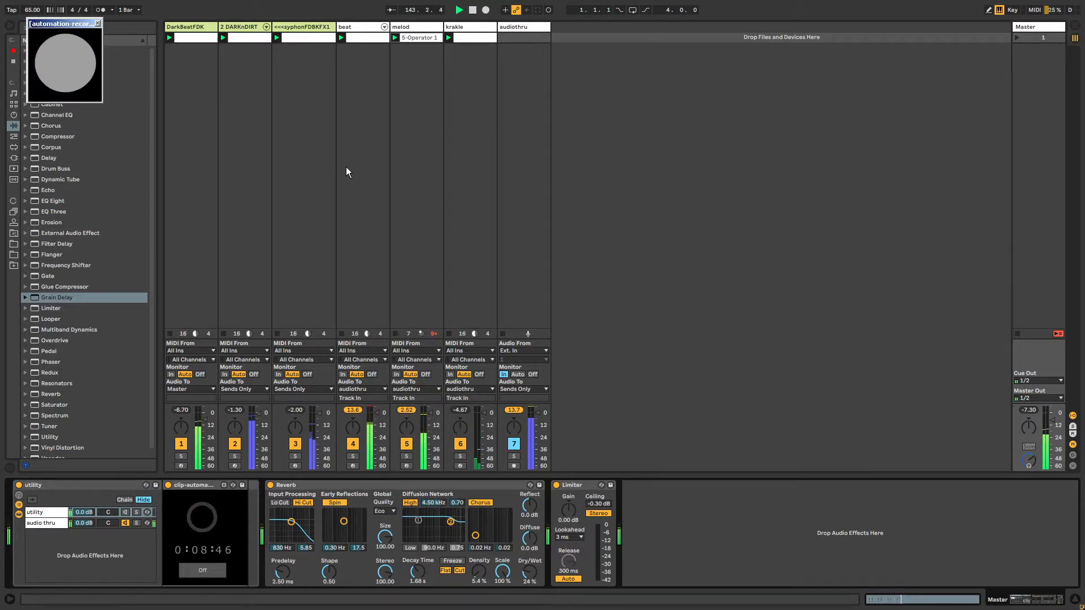
Step: Try the clip-automation device's record toggle and place the automation-record indicator window just beside the video visuals
{"action": "left_click", "coordinate": [191, 575]}
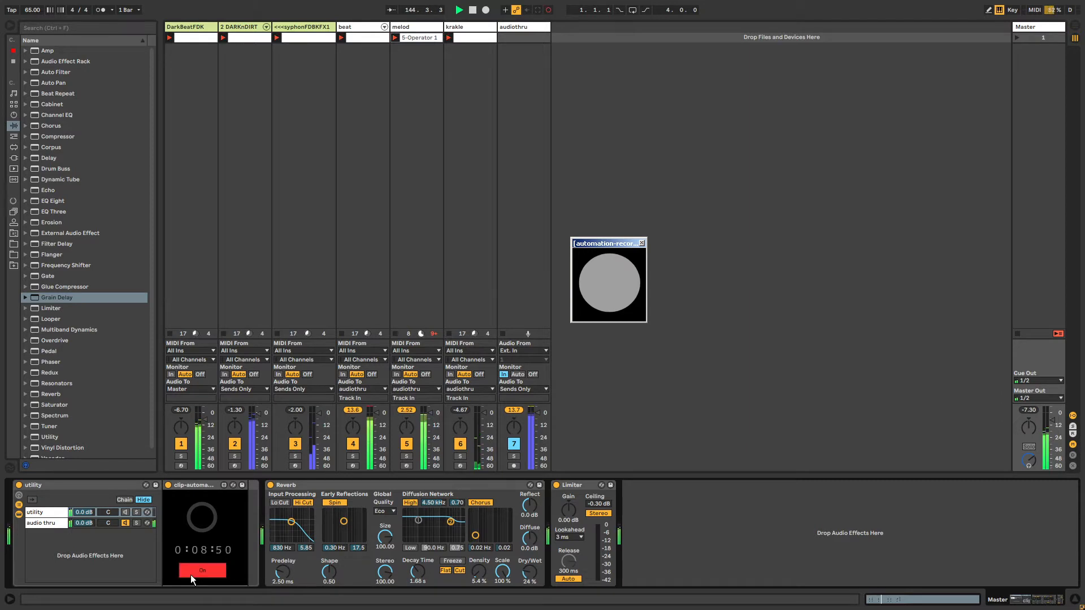
{"action": "key", "text": "alt+Tab"}
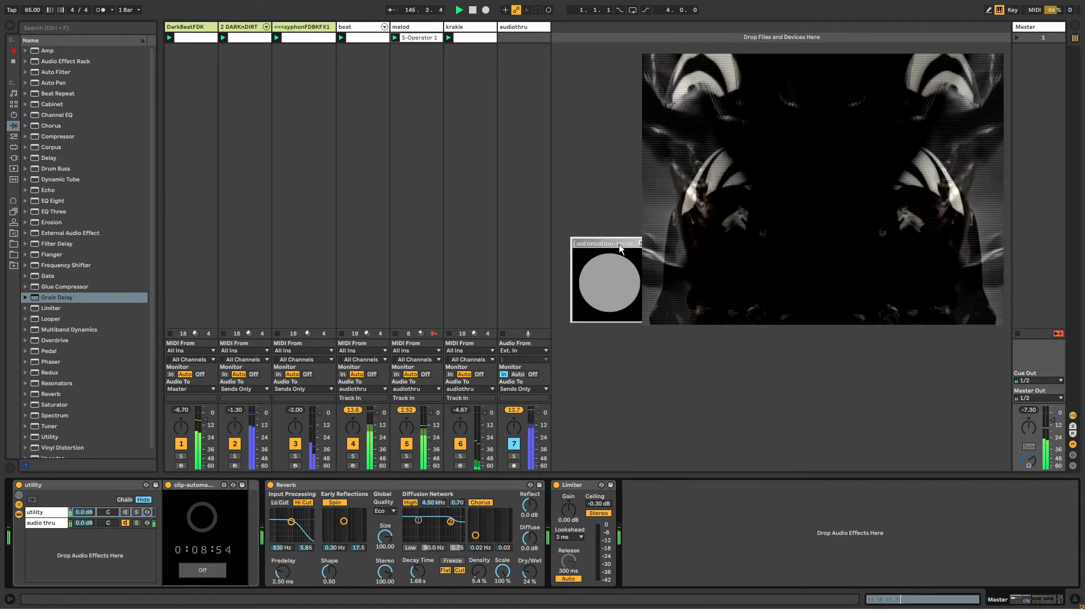
{"action": "left_click_drag", "start_coordinate": [577, 244], "coordinate": [534, 250]}
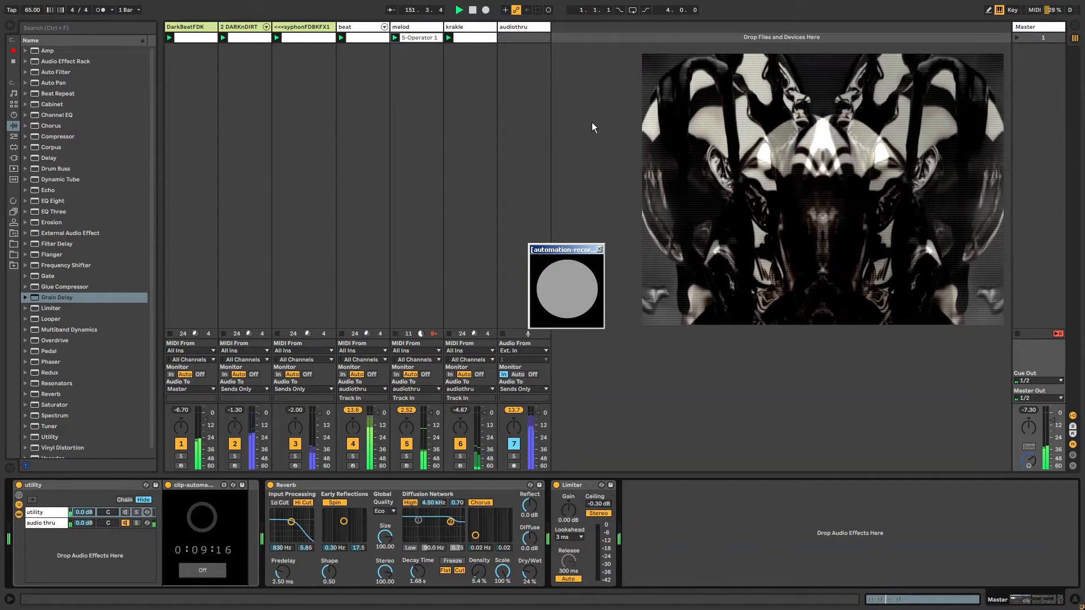
{"action": "left_click_drag", "start_coordinate": [575, 245], "coordinate": [592, 243]}
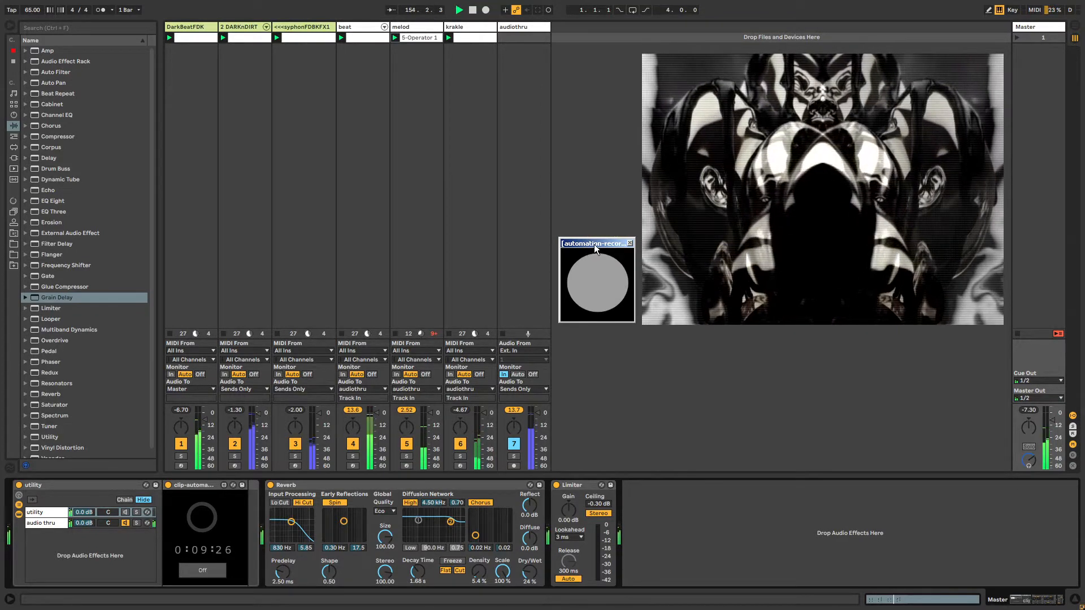
{"action": "left_click_drag", "start_coordinate": [595, 245], "coordinate": [596, 248]}
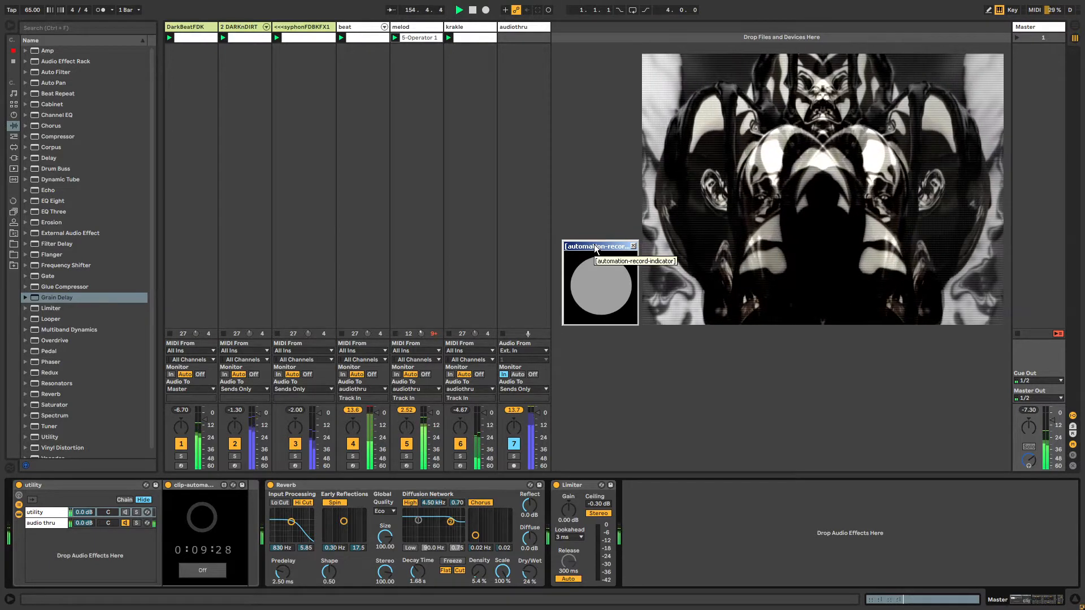
{"action": "left_click_drag", "start_coordinate": [596, 248], "coordinate": [592, 247]}
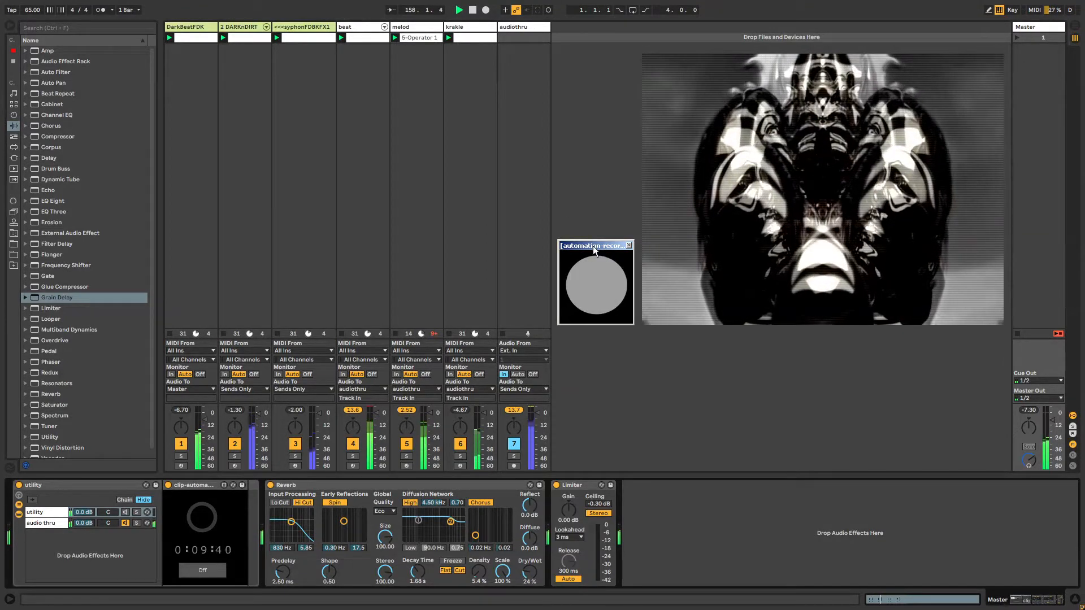
{"action": "left_click_drag", "start_coordinate": [596, 248], "coordinate": [600, 248]}
Step: Review the device chains of the krakle, audiothru, melod and beat tracks
{"action": "left_click", "coordinate": [465, 27]}
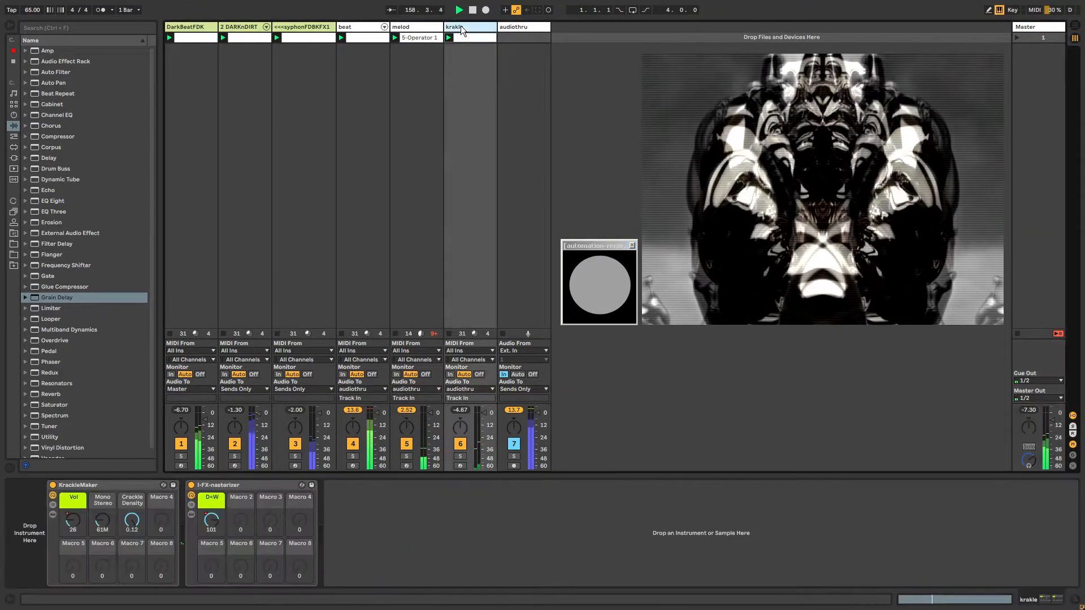
{"action": "left_click", "coordinate": [529, 27]}
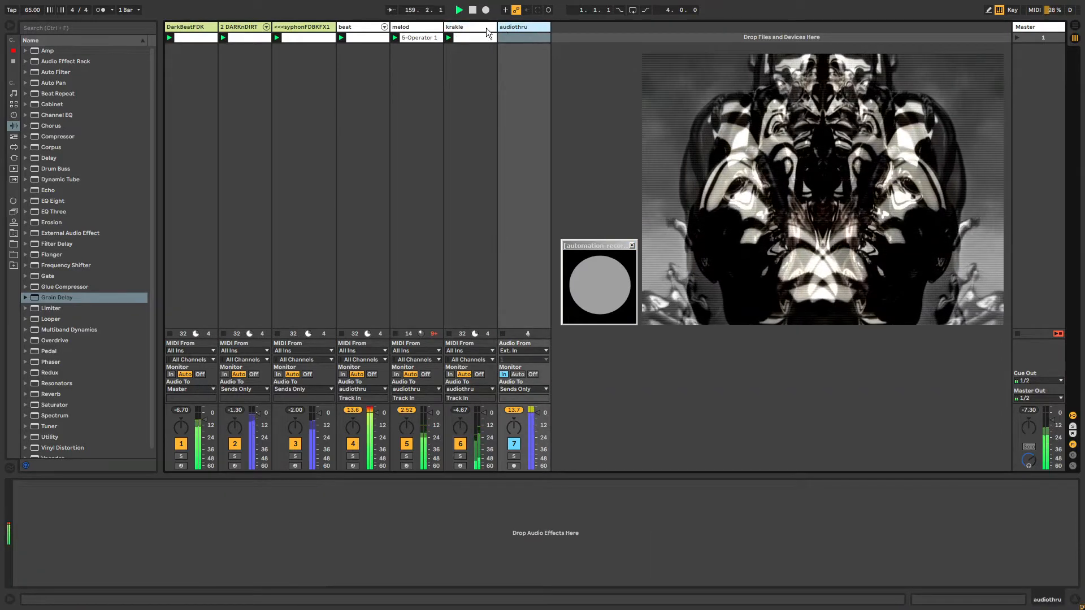
{"action": "left_click", "coordinate": [458, 28]}
{"action": "left_click", "coordinate": [418, 27]}
{"action": "left_click", "coordinate": [354, 28]}
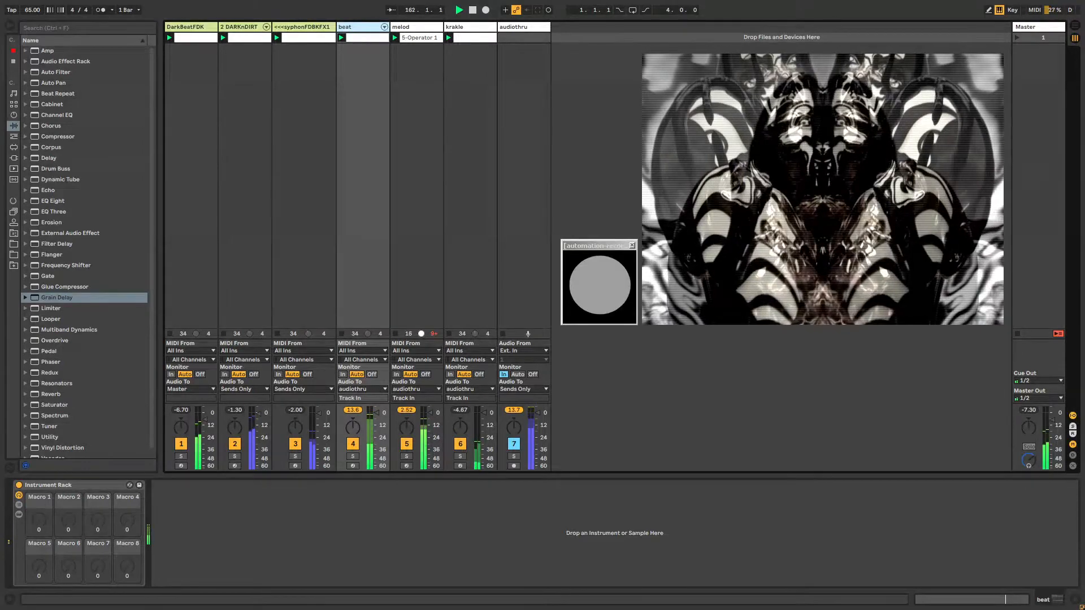
{"action": "left_click", "coordinate": [466, 27]}
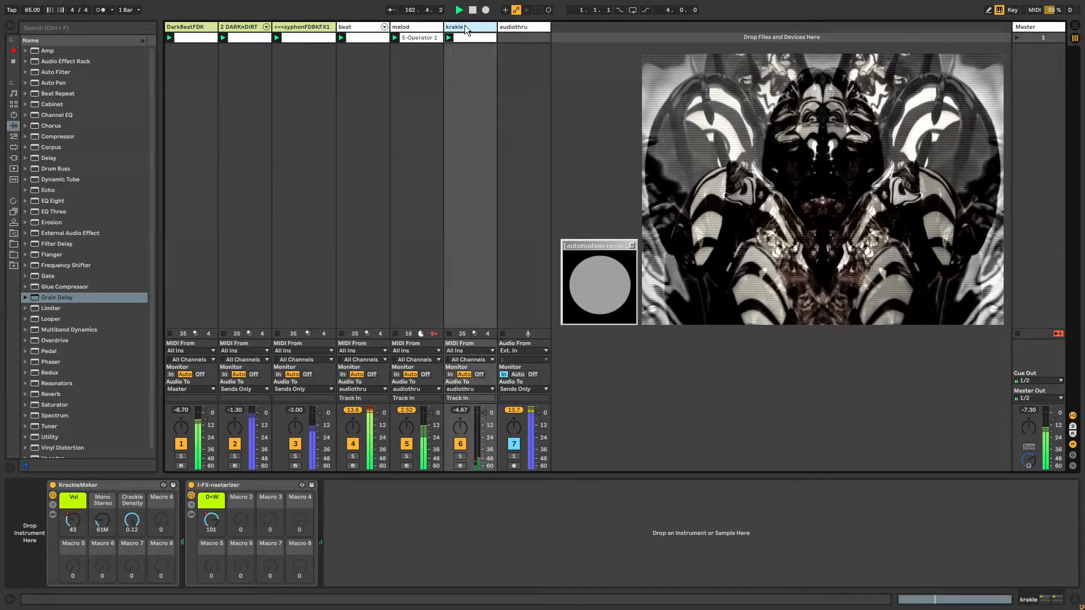
{"action": "left_click", "coordinate": [516, 27]}
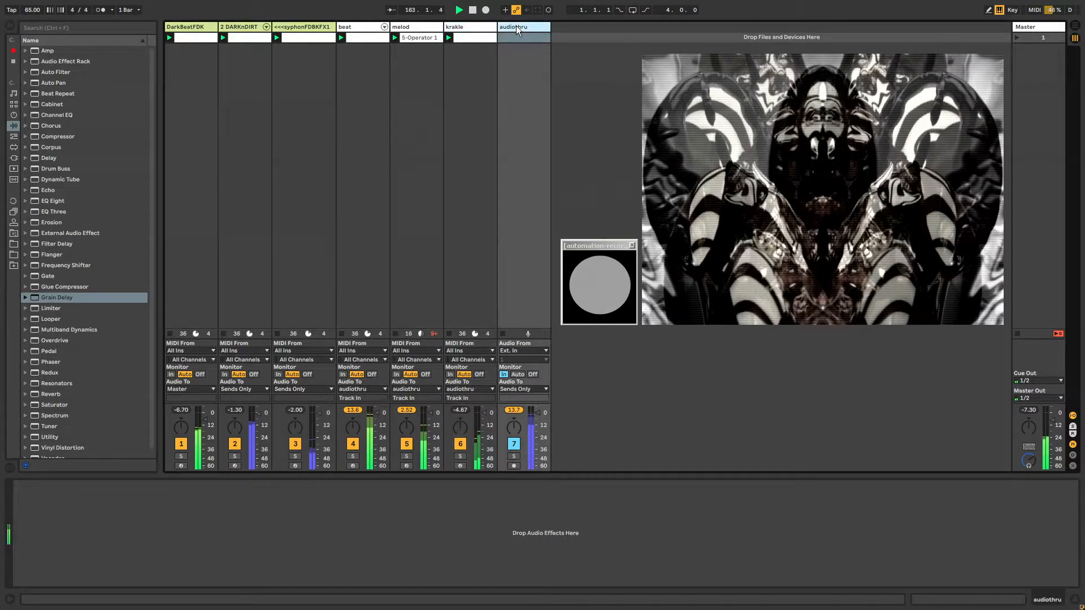
Step: Lower the Feedback of the Delay on the melod track to 80%
{"action": "left_click", "coordinate": [430, 27]}
{"action": "left_click", "coordinate": [708, 483]}
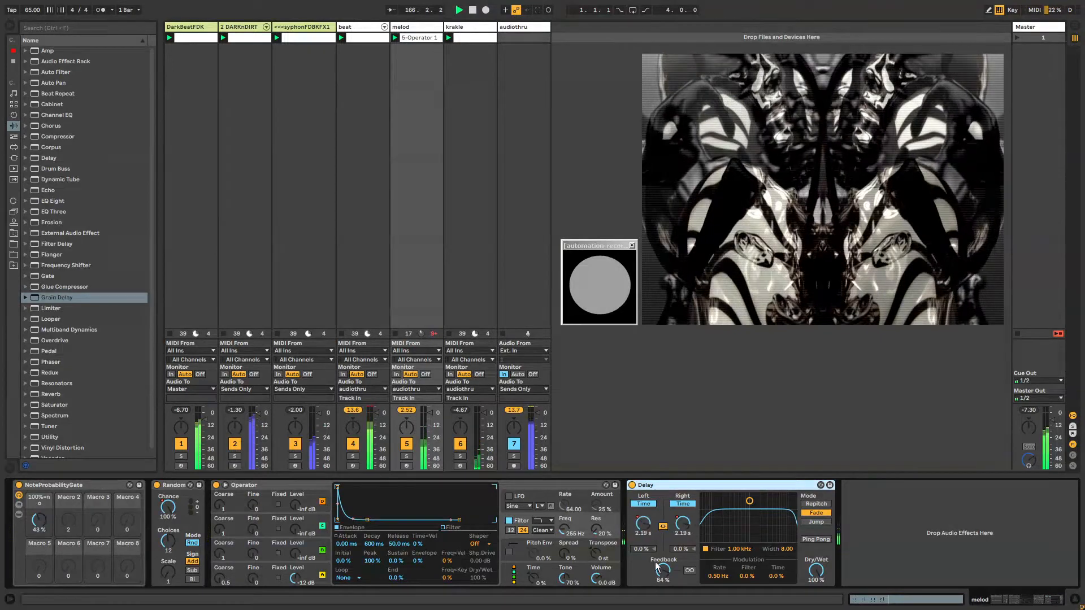
{"action": "left_click_drag", "start_coordinate": [657, 567], "coordinate": [657, 591]}
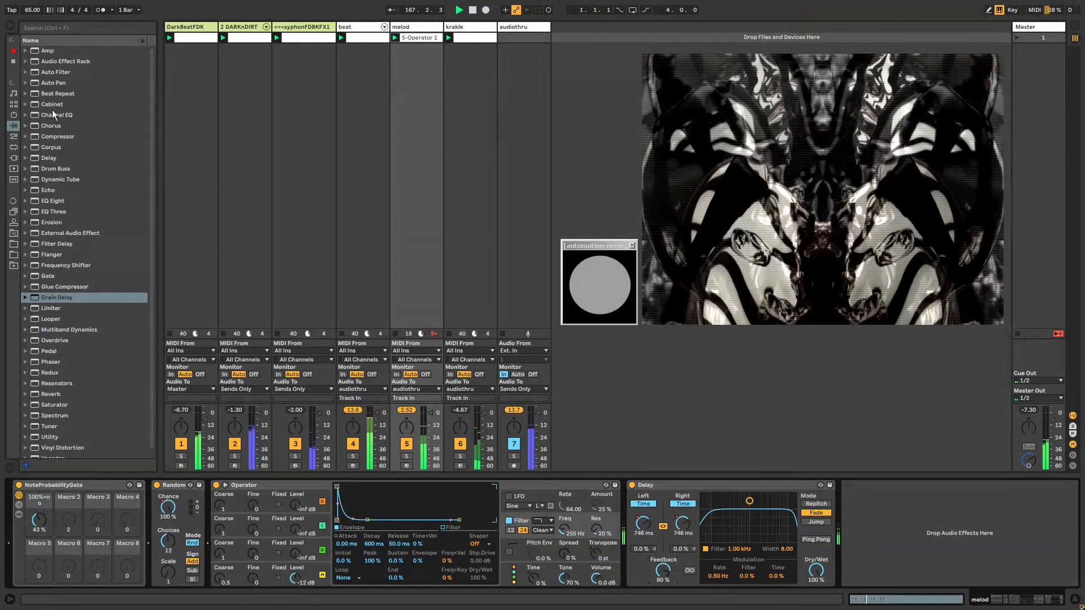
Step: Show the folder of sketchsploration sets in the browser and check the devices on krakle, audiothru and beat
{"action": "left_click", "coordinate": [14, 234]}
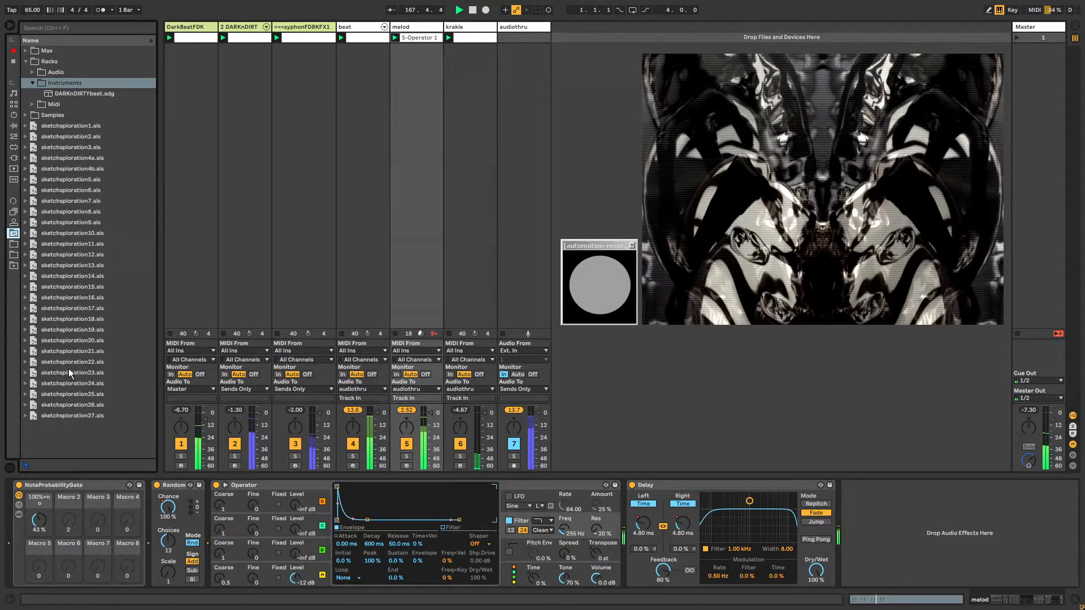
{"action": "left_click", "coordinate": [463, 32]}
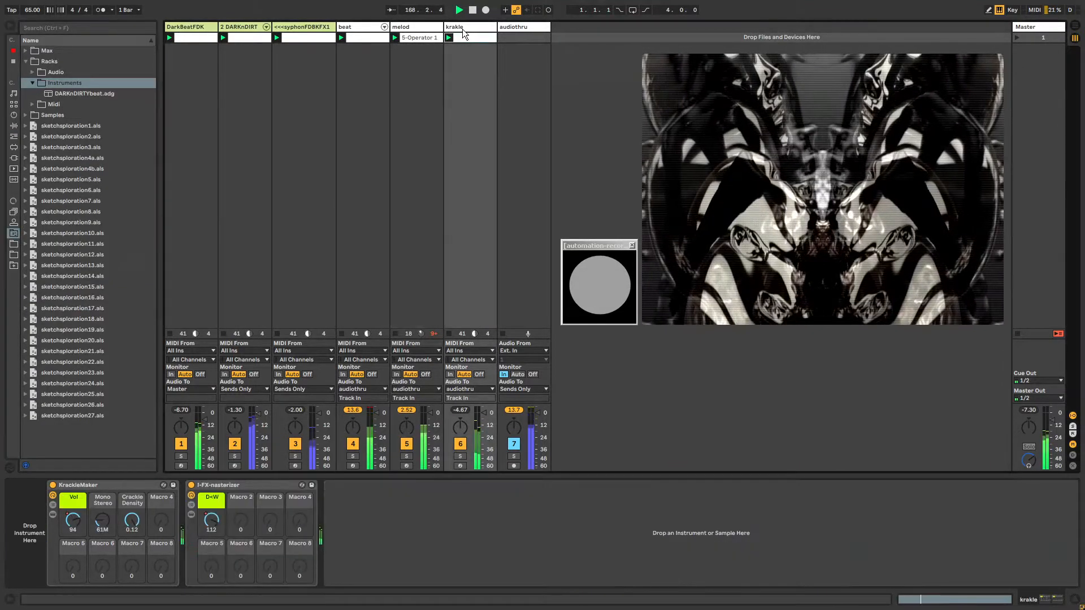
{"action": "left_click", "coordinate": [524, 29]}
{"action": "left_click", "coordinate": [346, 29]}
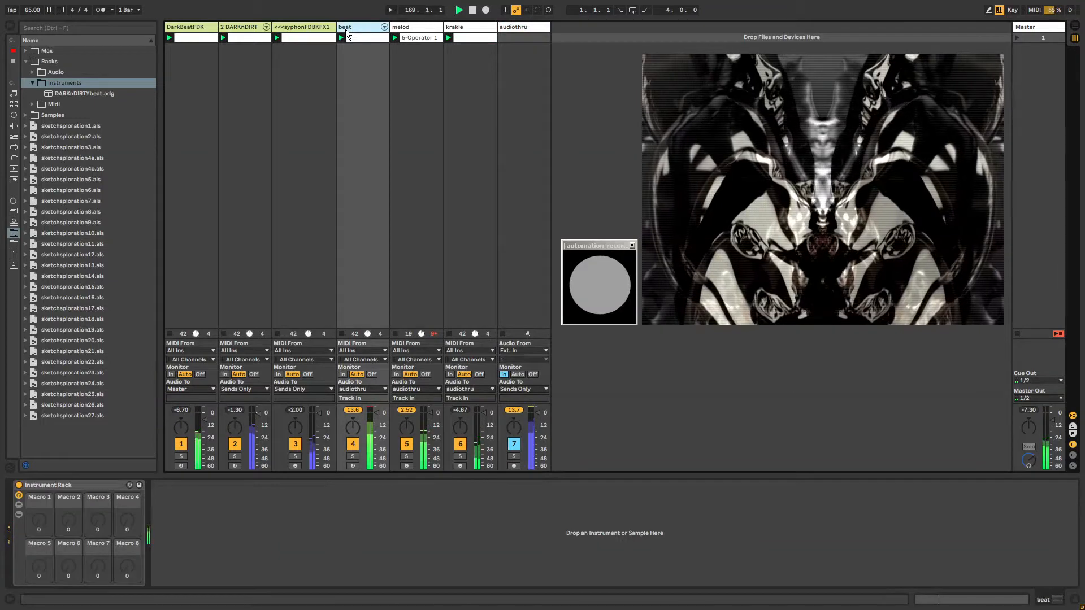
Step: Raise the sidechain Gain of the audiothru-fed Gate on syphonFDBKFX1 to 7.18 dB
{"action": "left_click", "coordinate": [310, 28]}
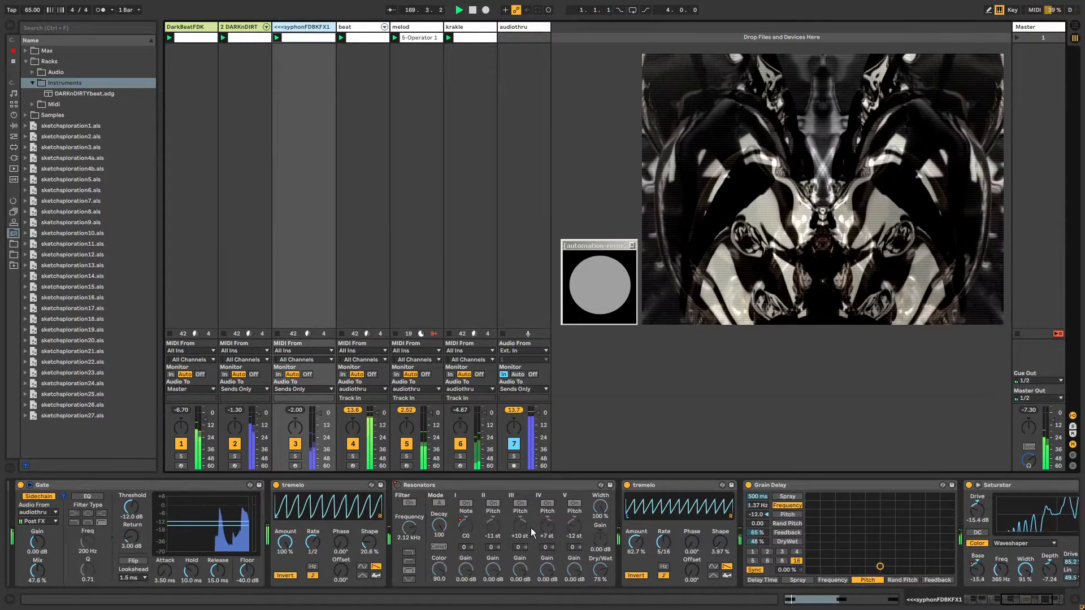
{"action": "left_click_drag", "start_coordinate": [1024, 599], "coordinate": [1006, 599]}
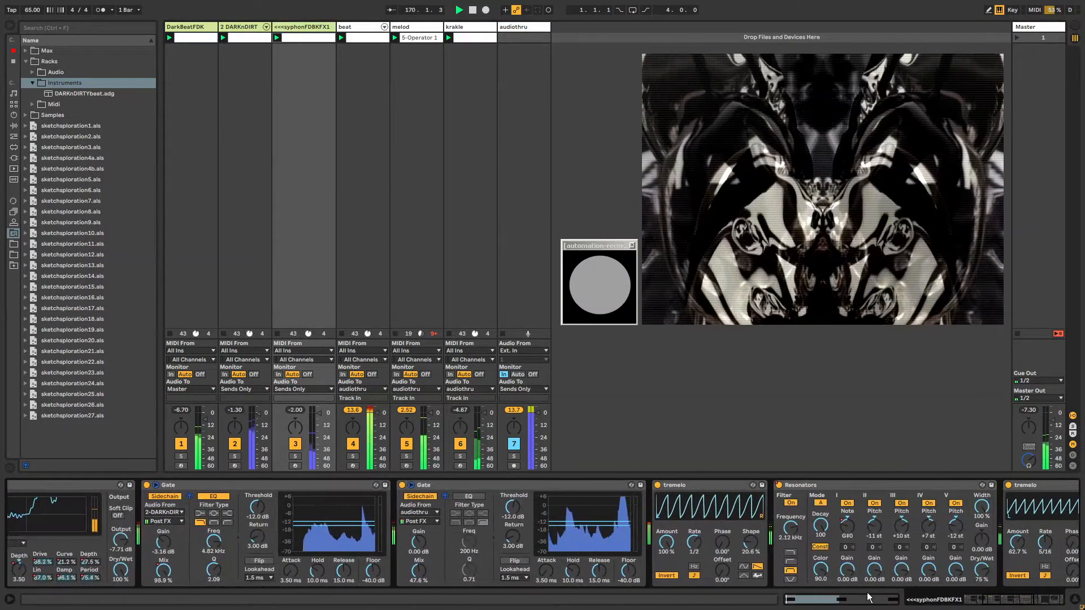
{"action": "left_click_drag", "start_coordinate": [422, 546], "coordinate": [425, 523]}
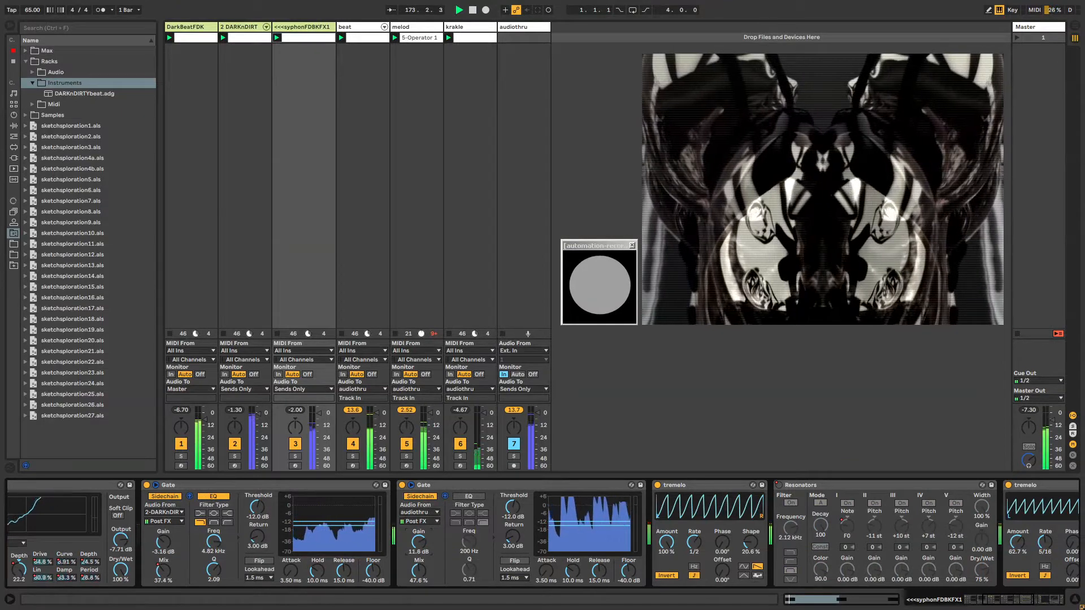
{"action": "left_click", "coordinate": [519, 35]}
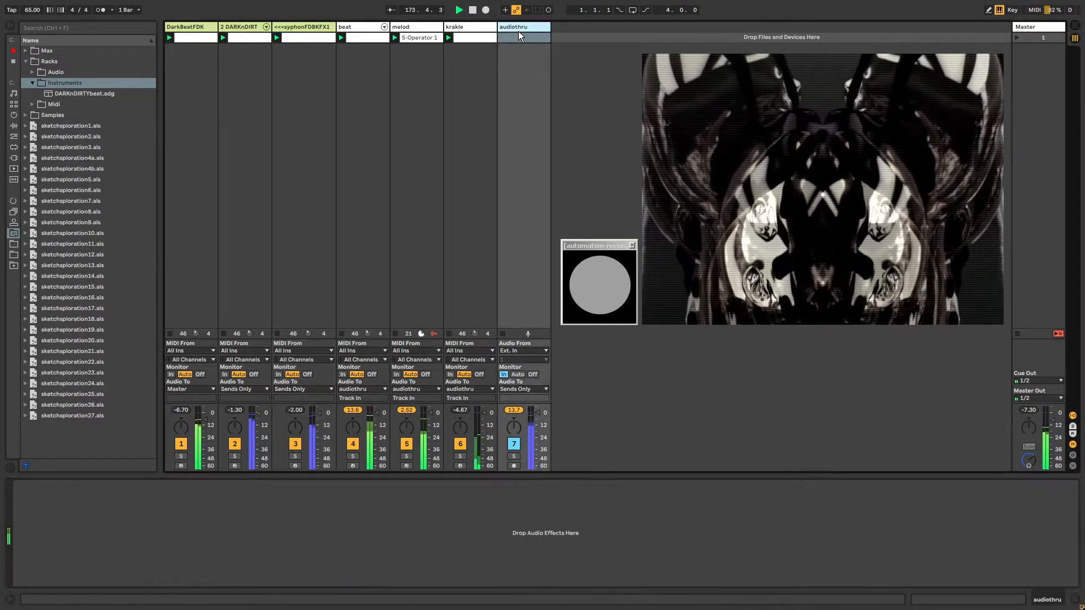
{"action": "left_click", "coordinate": [299, 36]}
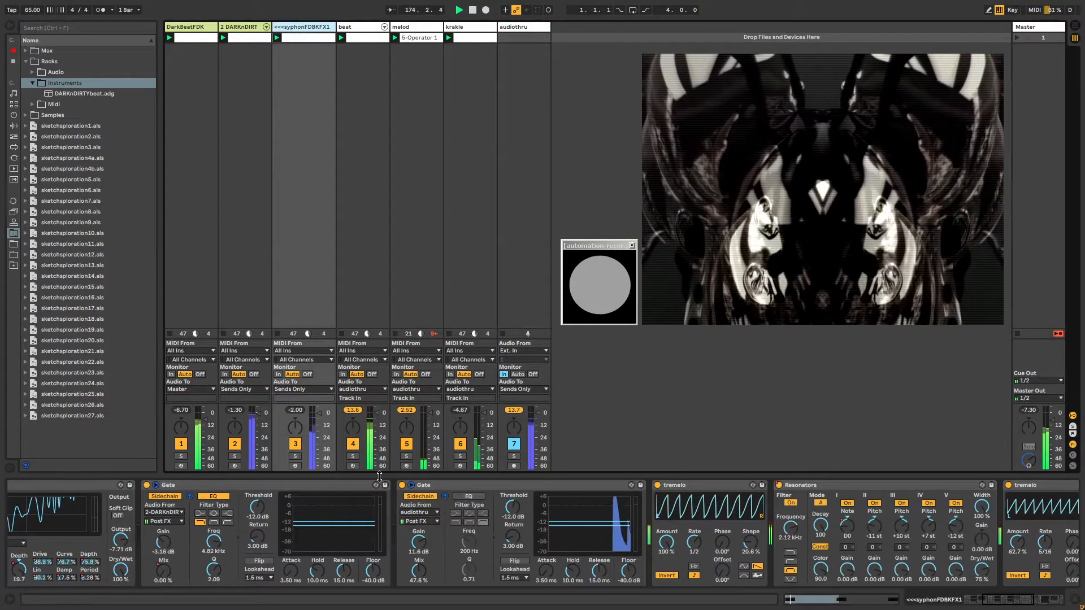
{"action": "left_click_drag", "start_coordinate": [419, 542], "coordinate": [425, 552]}
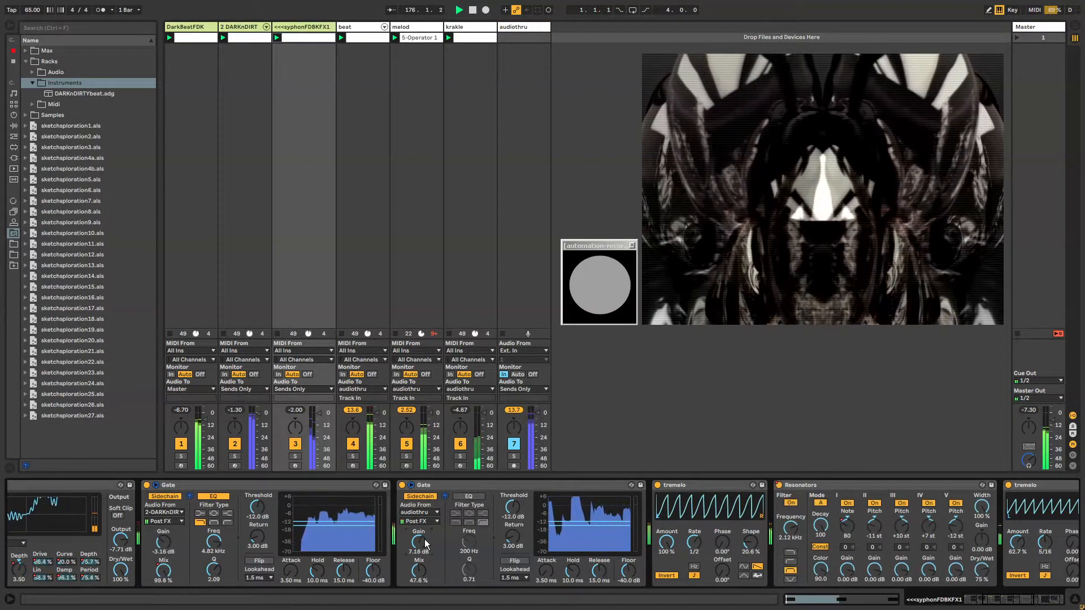
Step: Unlink the Gate S/C Gain envelope in the syphonFDBKFX1 clip, move its end marker to 1.2.1 and extend its loop length to 4.3.1
{"action": "key", "text": "shift+Tab"}
{"action": "left_click", "coordinate": [169, 579]}
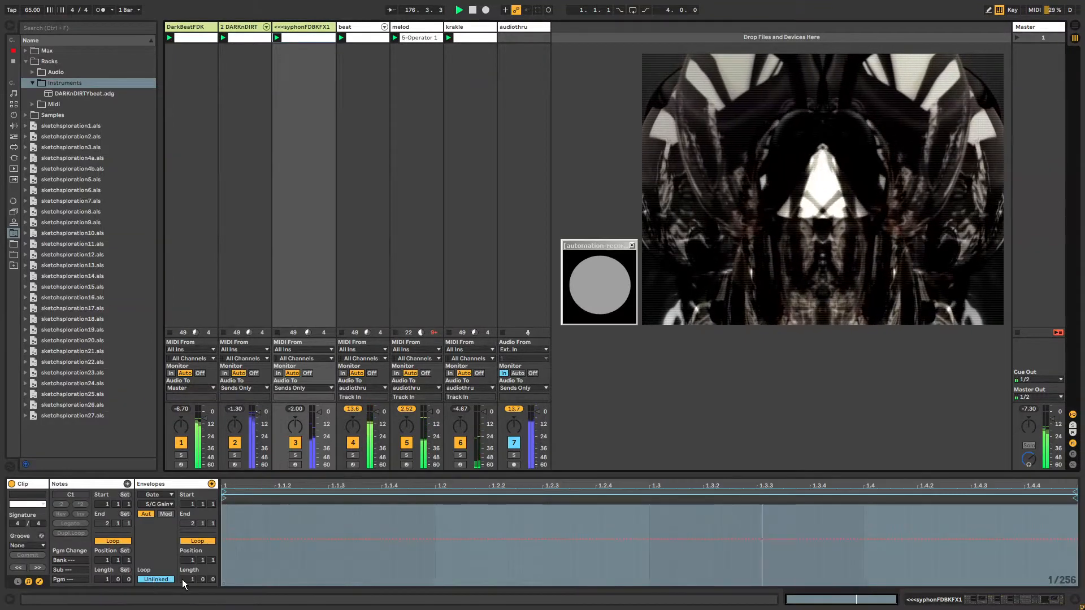
{"action": "left_click_drag", "start_coordinate": [222, 499], "coordinate": [274, 498]}
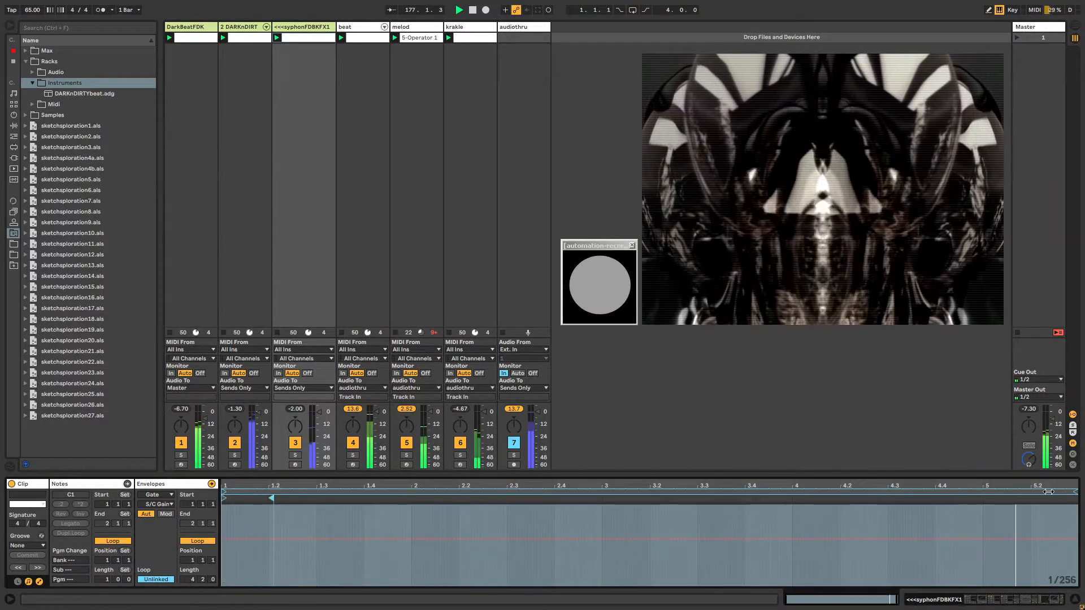
{"action": "left_click_drag", "start_coordinate": [1075, 492], "coordinate": [1080, 492]}
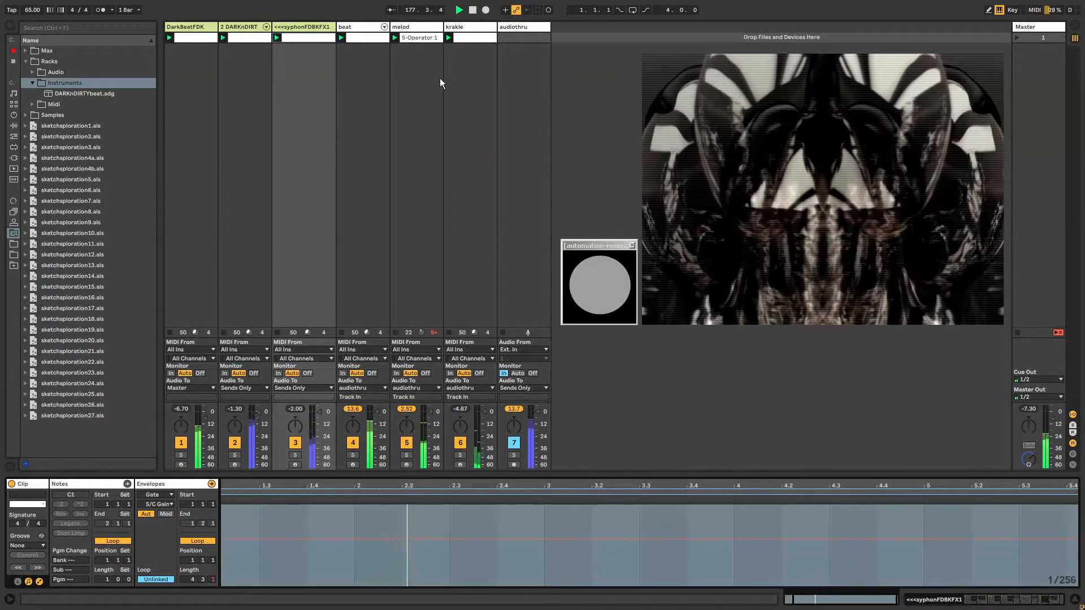
Step: Record freehand sidechain Gain automation for the audiothru-fed Gate into the syphonFDBKFX1 clip
{"action": "left_click", "coordinate": [315, 25]}
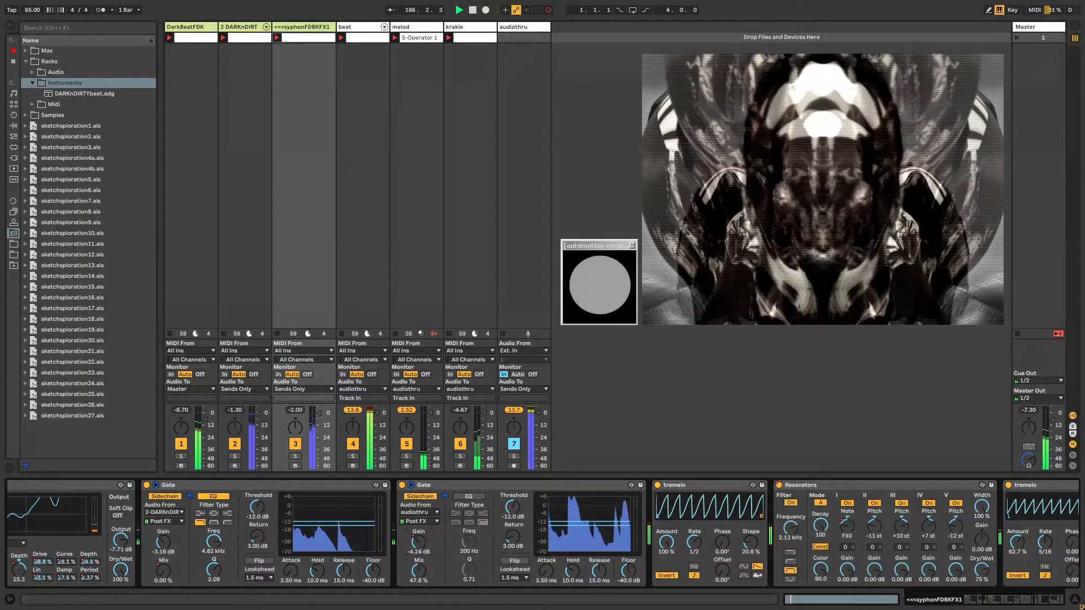
{"action": "left_click_drag", "start_coordinate": [420, 543], "coordinate": [420, 529]}
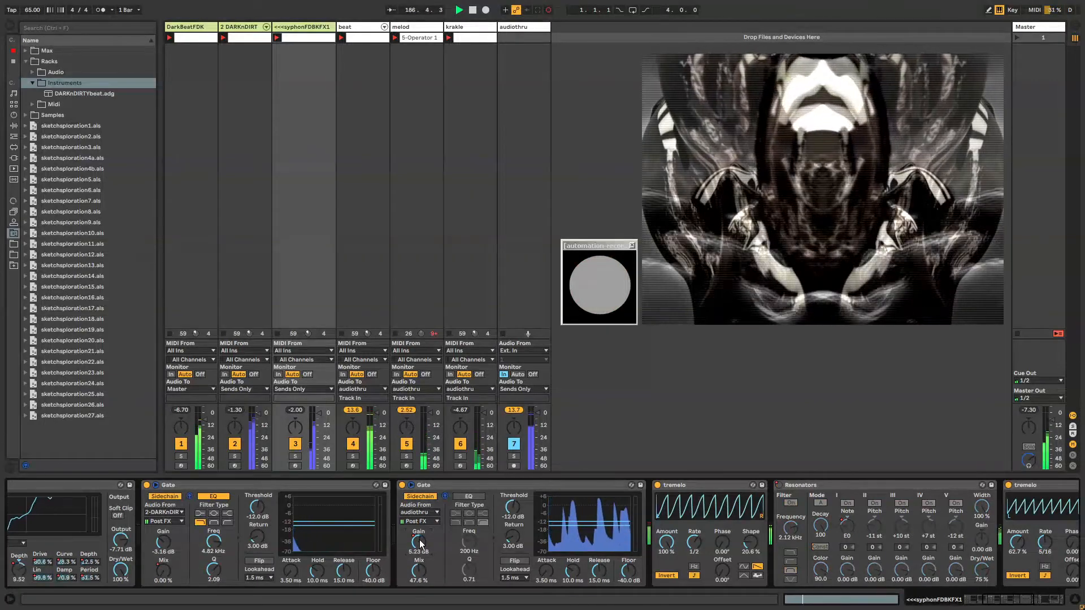
Step: Select the clip's whole Gate S/C Gain envelope and simplify it to fewer breakpoints
{"action": "key", "text": "shift+Tab"}
{"action": "left_click", "coordinate": [399, 526]}
{"action": "key", "text": "ctrl+a"}
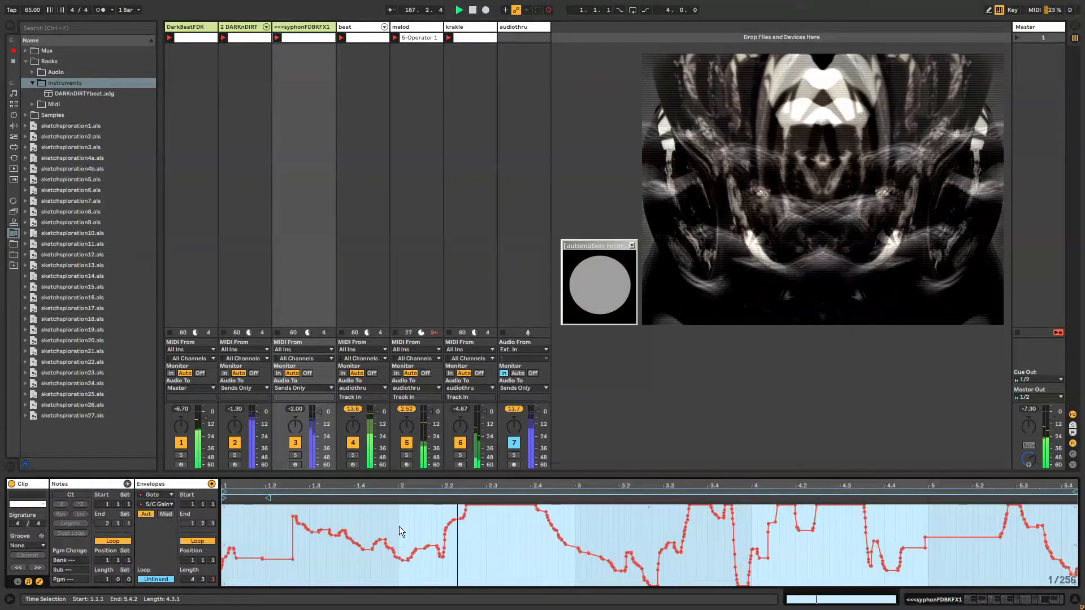
{"action": "left_click", "coordinate": [483, 551]}
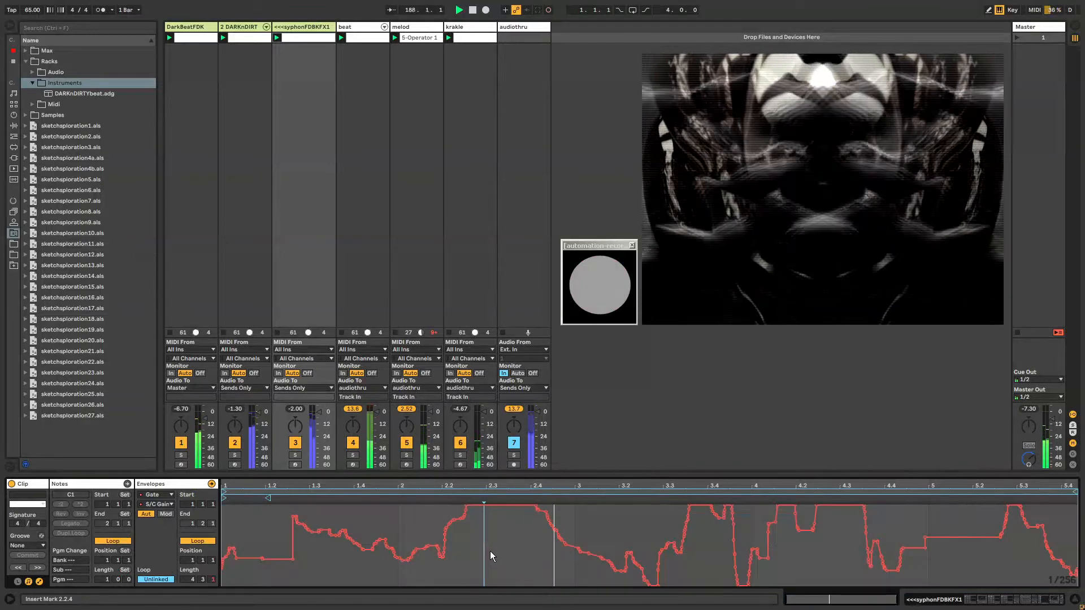
{"action": "key", "text": "ctrl+a"}
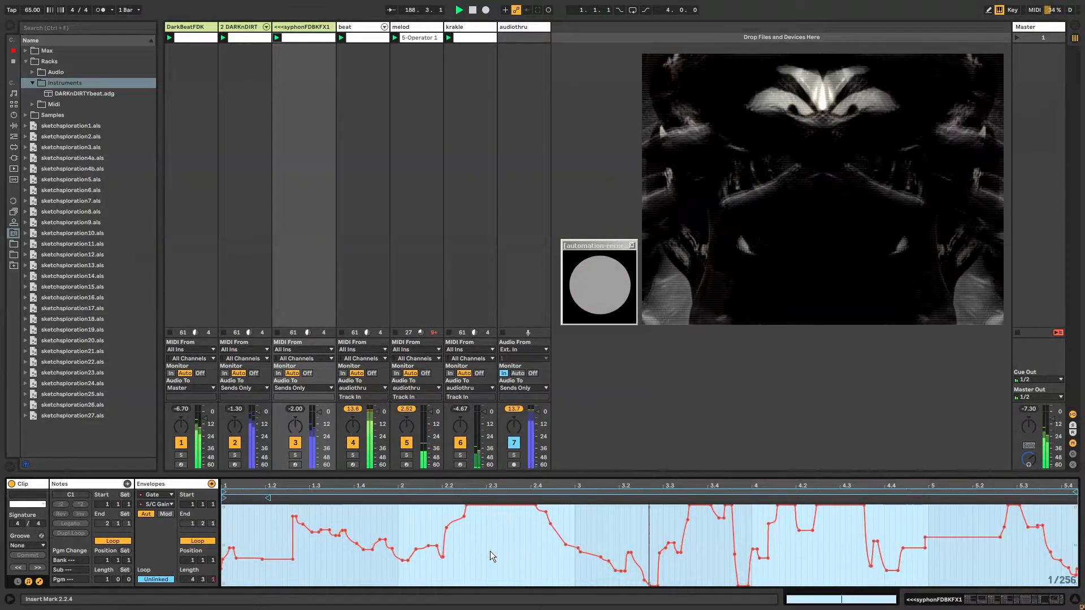
Step: Reshape the abrupt rise shortly after 1.2 in the audiothru-fed Gate's S/C Gain envelope into a slope
{"action": "left_click", "coordinate": [277, 559]}
{"action": "left_click", "coordinate": [291, 559]}
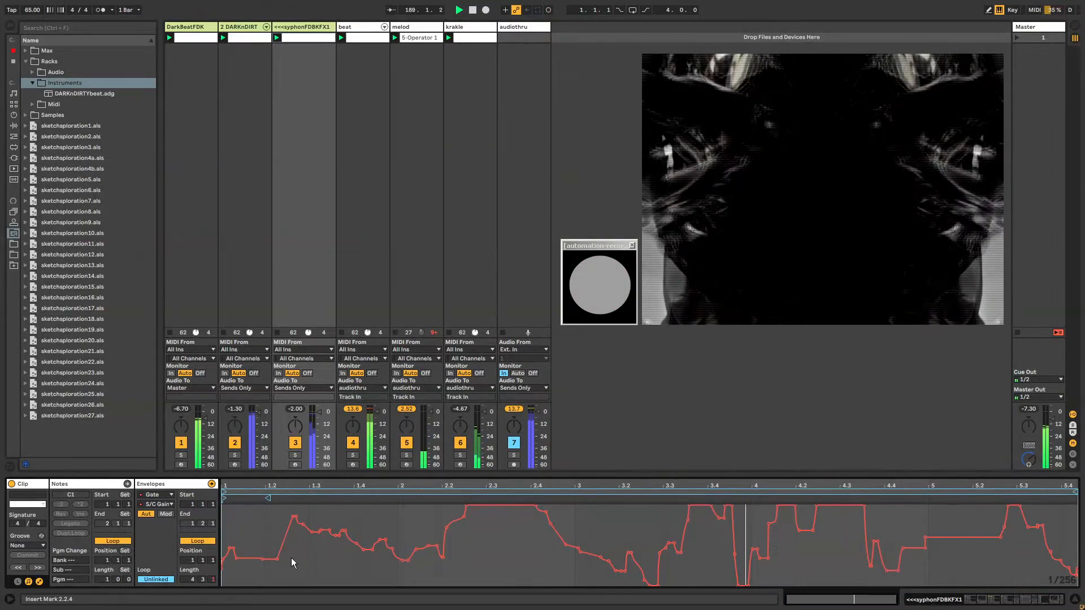
Step: Set the sidechain Gain of the Gate fed by 2-DARKnDIRT on syphonFDBKFX1 to -0.87 dB
{"action": "key", "text": "shift+Tab"}
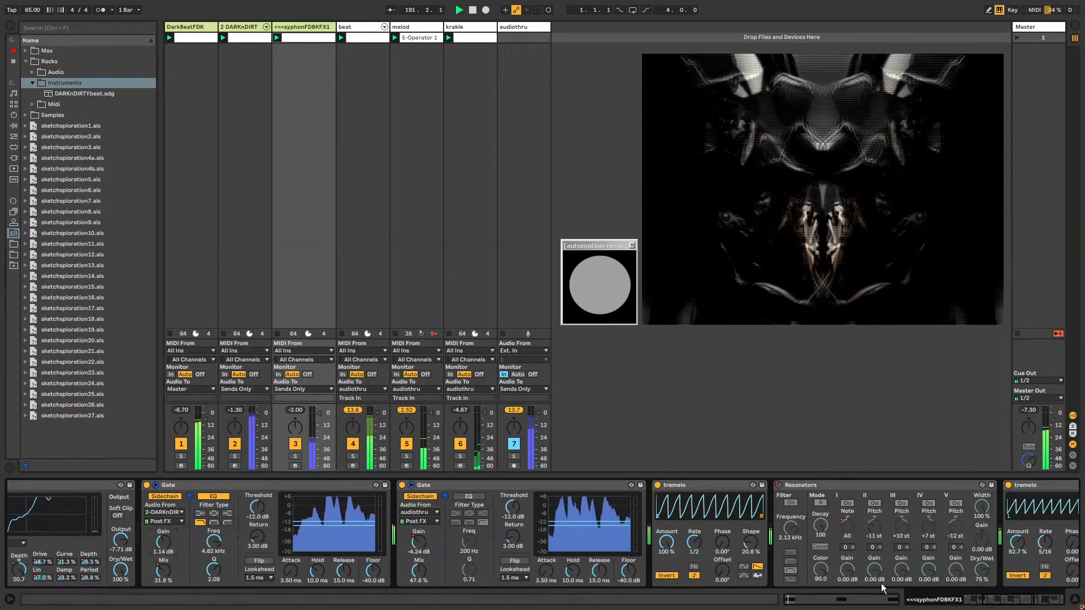
{"action": "left_click", "coordinate": [994, 602]}
{"action": "left_click_drag", "start_coordinate": [995, 607], "coordinate": [994, 606]}
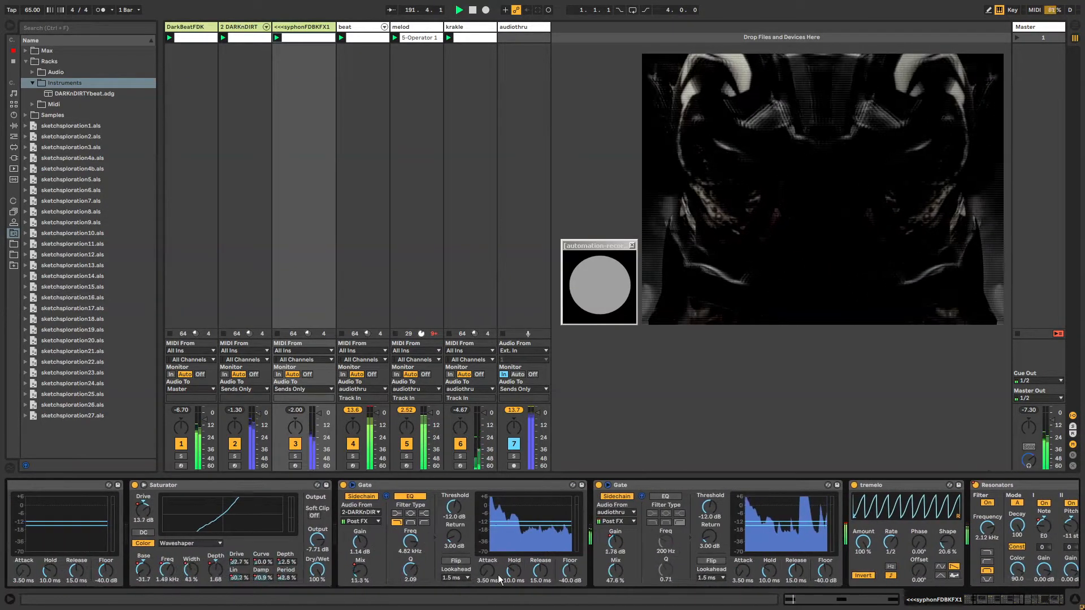
{"action": "left_click_drag", "start_coordinate": [359, 543], "coordinate": [359, 541]}
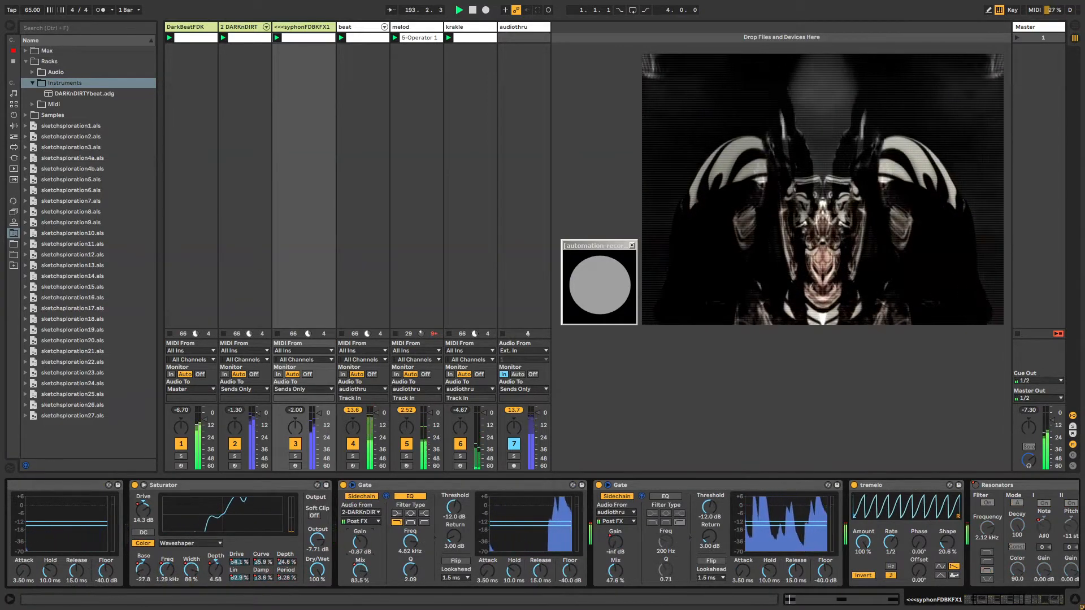
Step: Unlink that Gate's S/C Gain envelope in the syphonFDBKFX1 clip, move its start marker to 1.2.3 and extend its loop length to 4.2.0
{"action": "key", "text": "shift+Tab"}
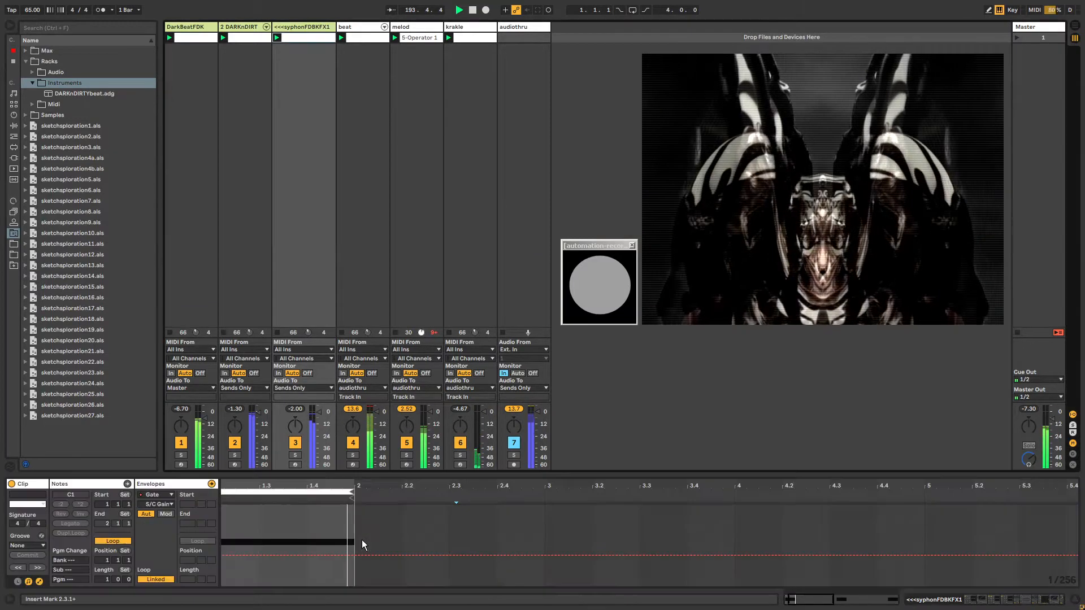
{"action": "left_click", "coordinate": [156, 580]}
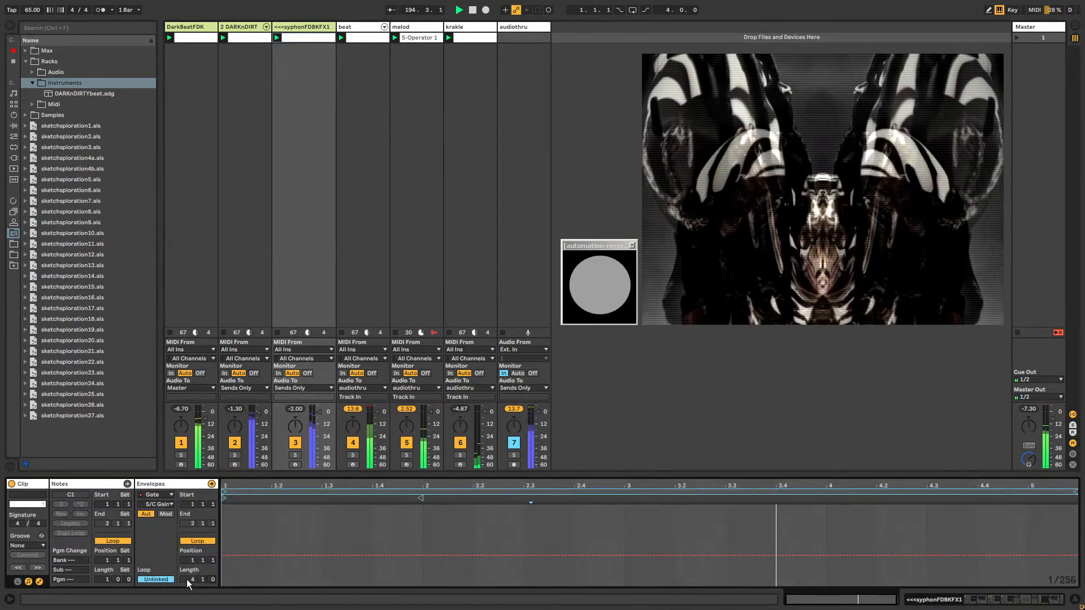
{"action": "left_click_drag", "start_coordinate": [224, 498], "coordinate": [298, 498]}
{"action": "left_click_drag", "start_coordinate": [1076, 491], "coordinate": [1081, 492]}
{"action": "key", "text": "shift+Tab"}
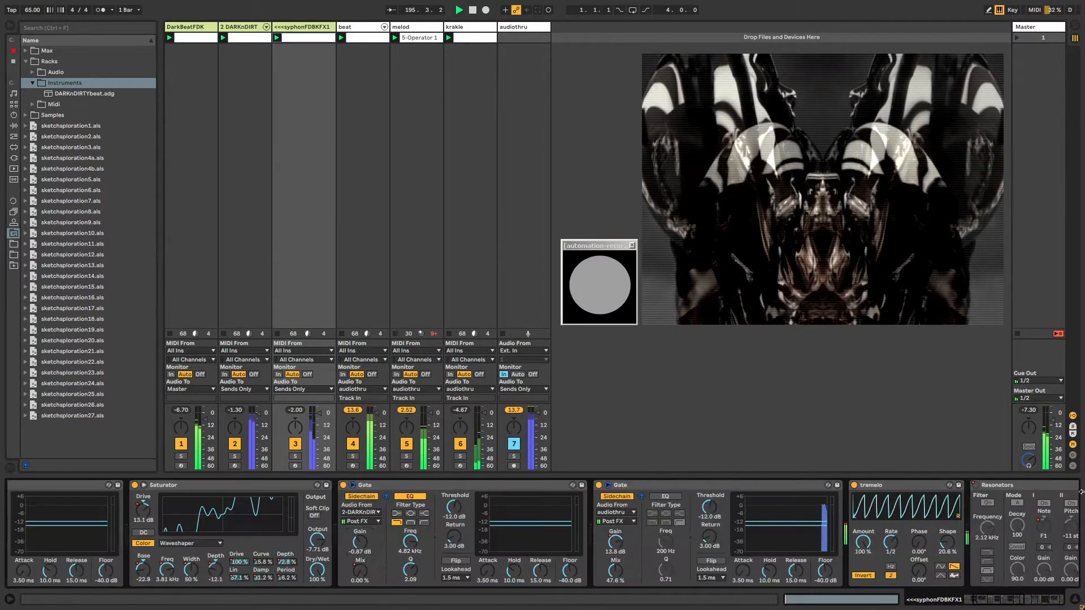
Step: Save the set and record freehand sidechain Gain automation for the 2-DARKnDIRT-fed Gate into the syphonFDBKFX1 clip
{"action": "key", "text": "ctrl+s"}
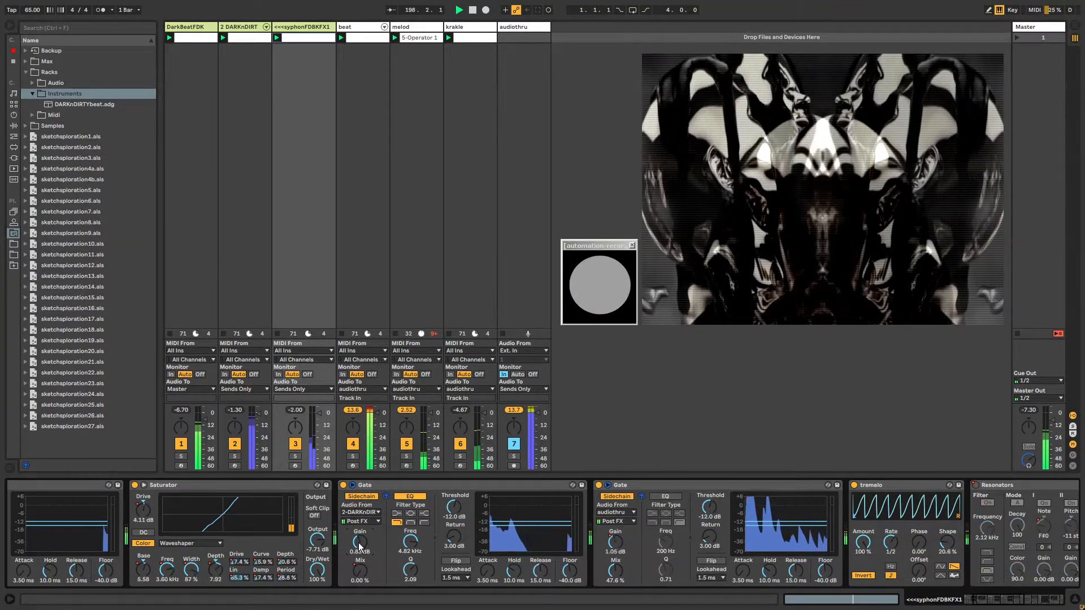
{"action": "key", "text": "ctrl+shift+F9"}
{"action": "left_click_drag", "start_coordinate": [359, 545], "coordinate": [359, 547]}
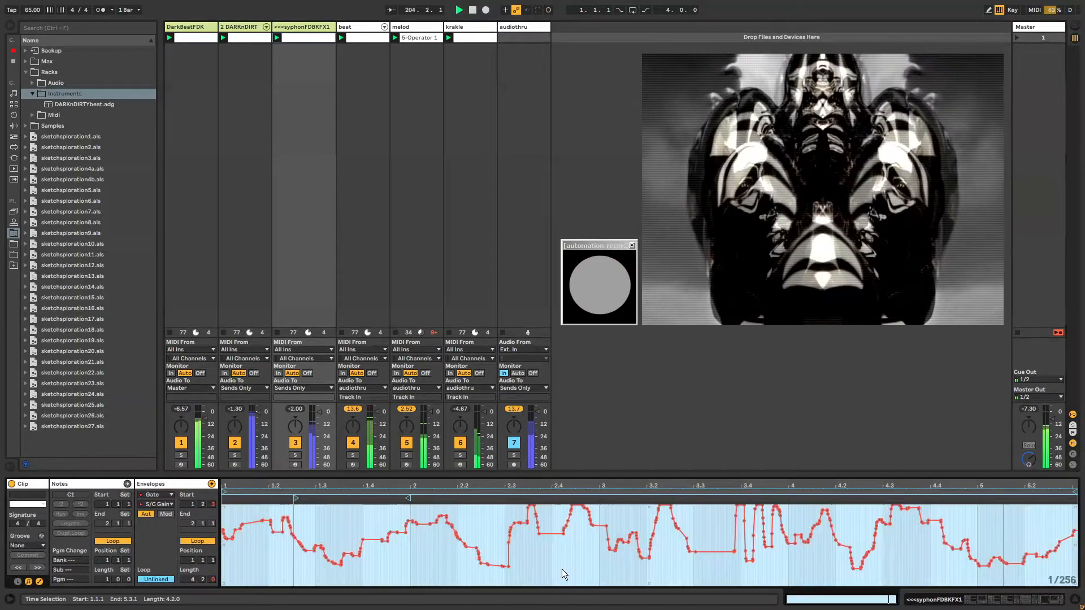
Step: Simplify the clip's whole Gate S/C Gain envelope and pull it down into a short dip just after 2.4
{"action": "left_click", "coordinate": [562, 568]}
{"action": "key", "text": "ctrl+a"}
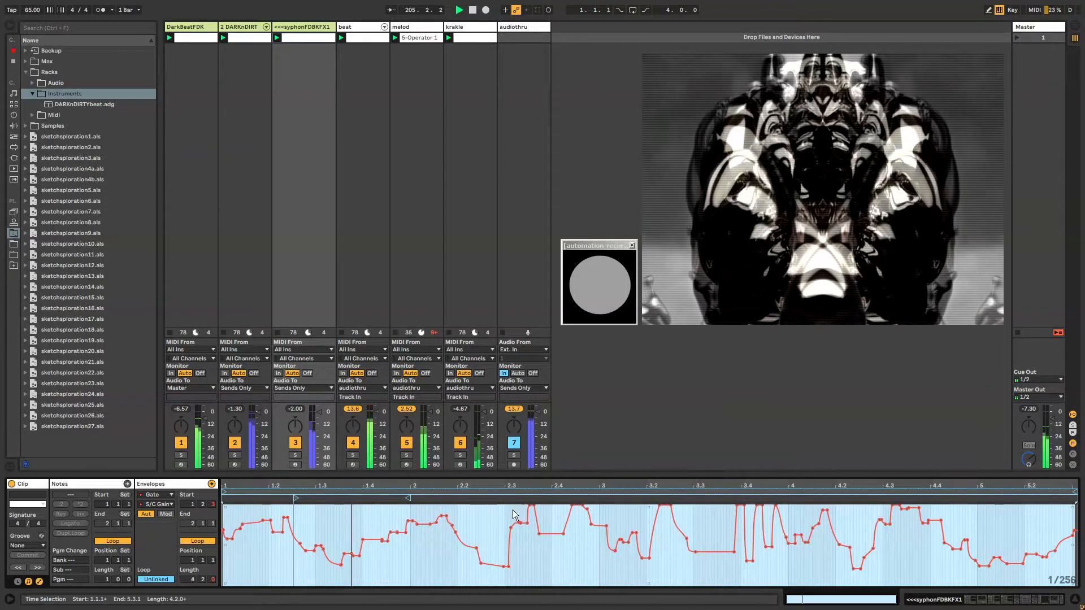
{"action": "left_click_drag", "start_coordinate": [525, 553], "coordinate": [573, 554]}
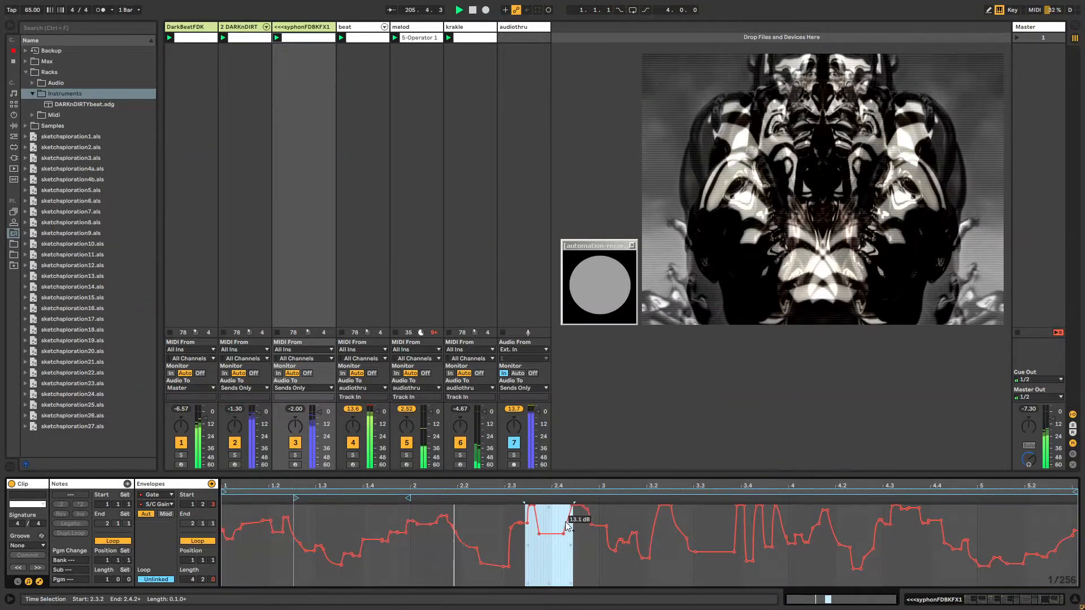
{"action": "left_click", "coordinate": [572, 541]}
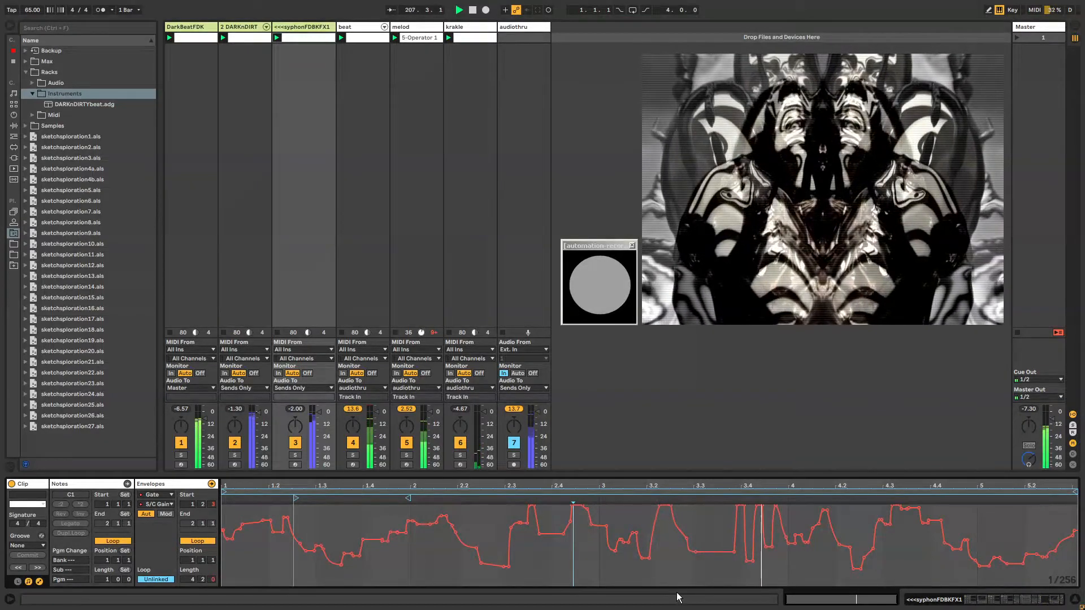
{"action": "left_click_drag", "start_coordinate": [579, 506], "coordinate": [579, 540]}
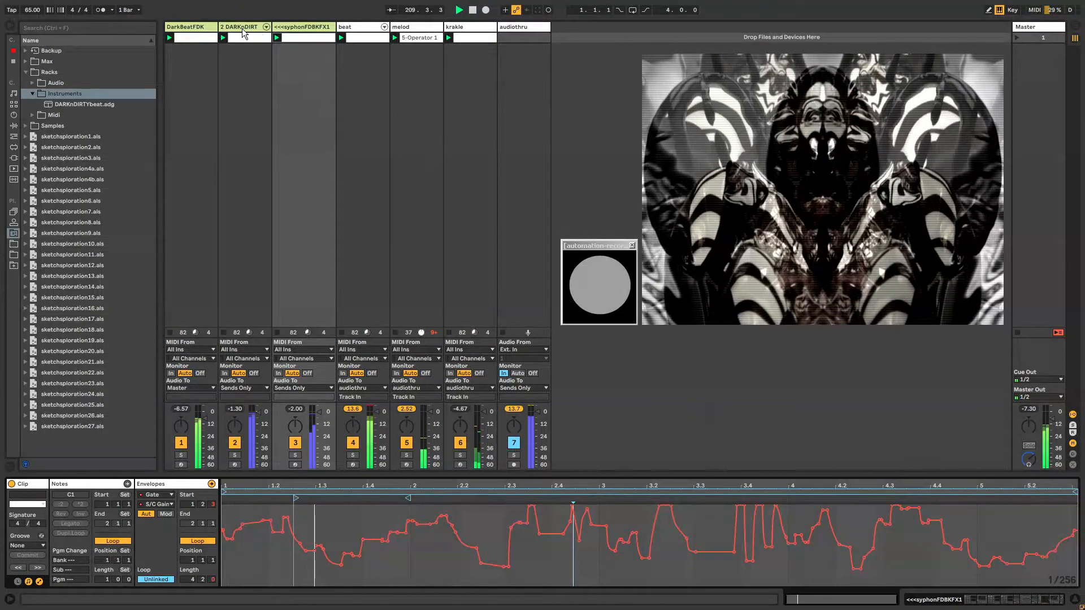
Step: Try the song tempo at 80 BPM and look over the audio device settings in the Preferences
{"action": "left_click_drag", "start_coordinate": [32, 10], "coordinate": [32, 22]}
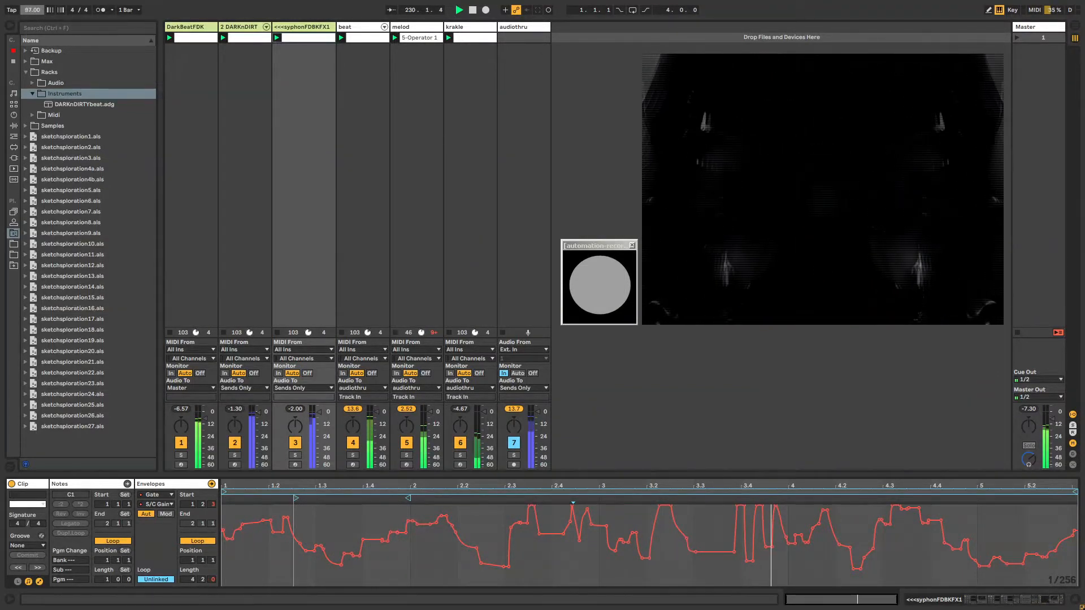
{"action": "left_click", "coordinate": [423, 162]}
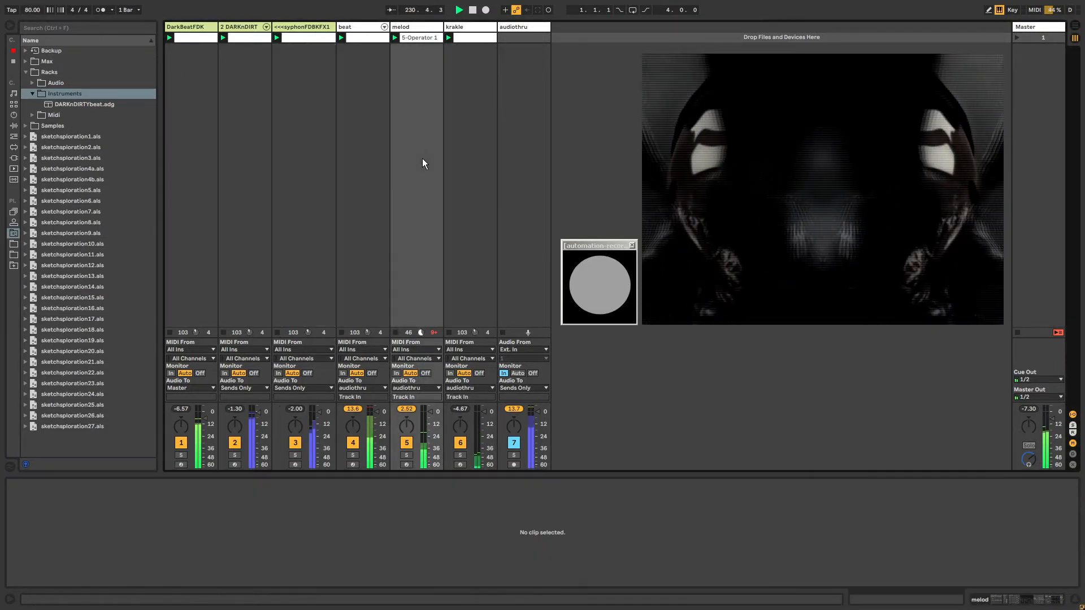
{"action": "key", "text": "ctrl+comma"}
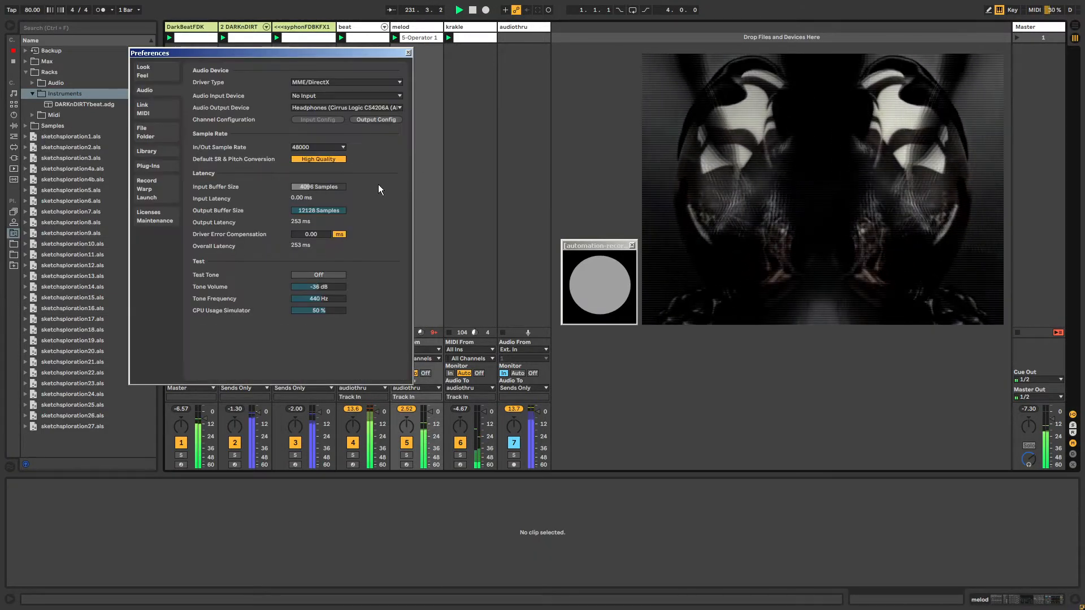
{"action": "left_click", "coordinate": [409, 54]}
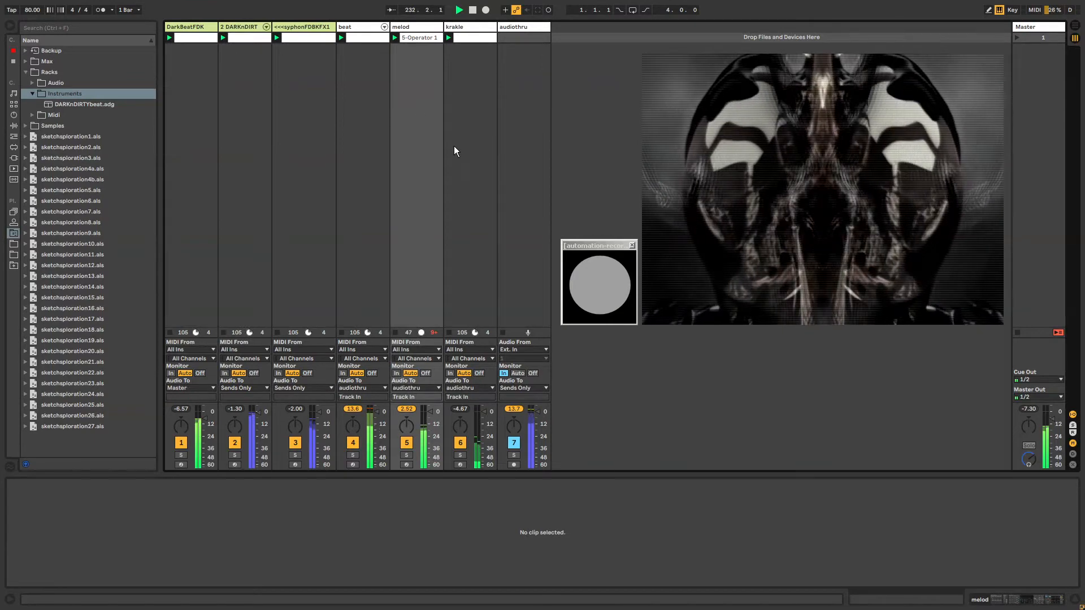
Step: Try slower song tempos, hide the mixer's in/out routing section, and set the tempo to 77 BPM
{"action": "left_click_drag", "start_coordinate": [27, 13], "coordinate": [28, 40]}
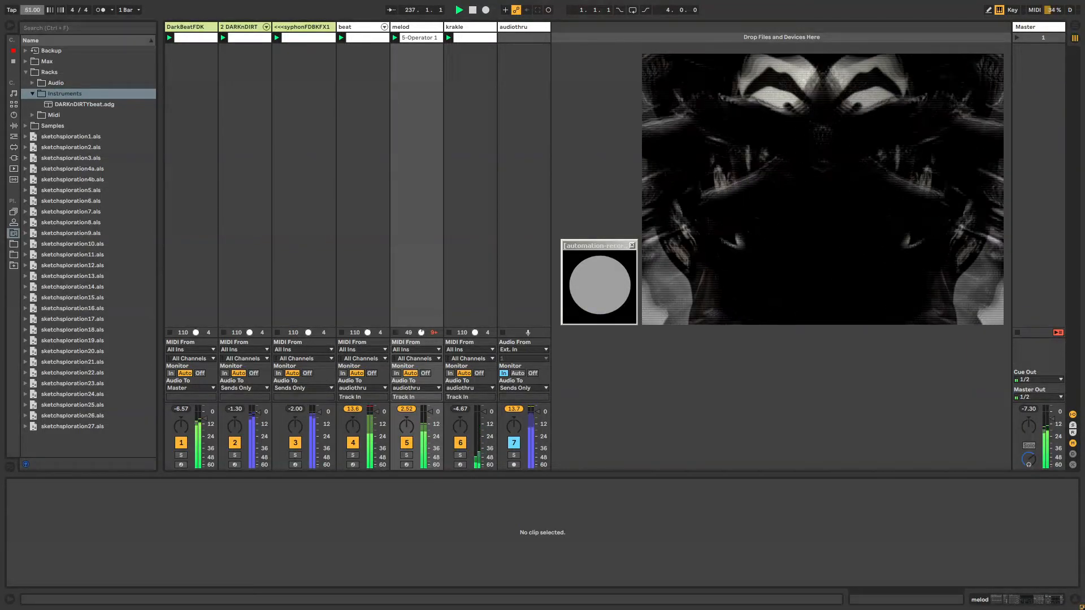
{"action": "left_click", "coordinate": [1073, 415]}
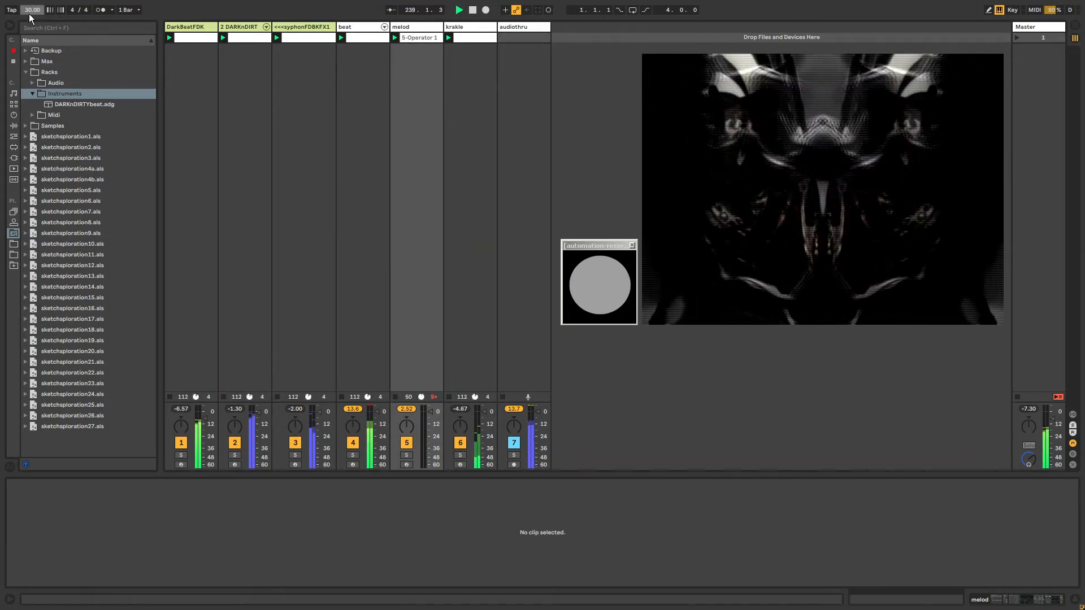
{"action": "left_click_drag", "start_coordinate": [32, 10], "coordinate": [32, 13]}
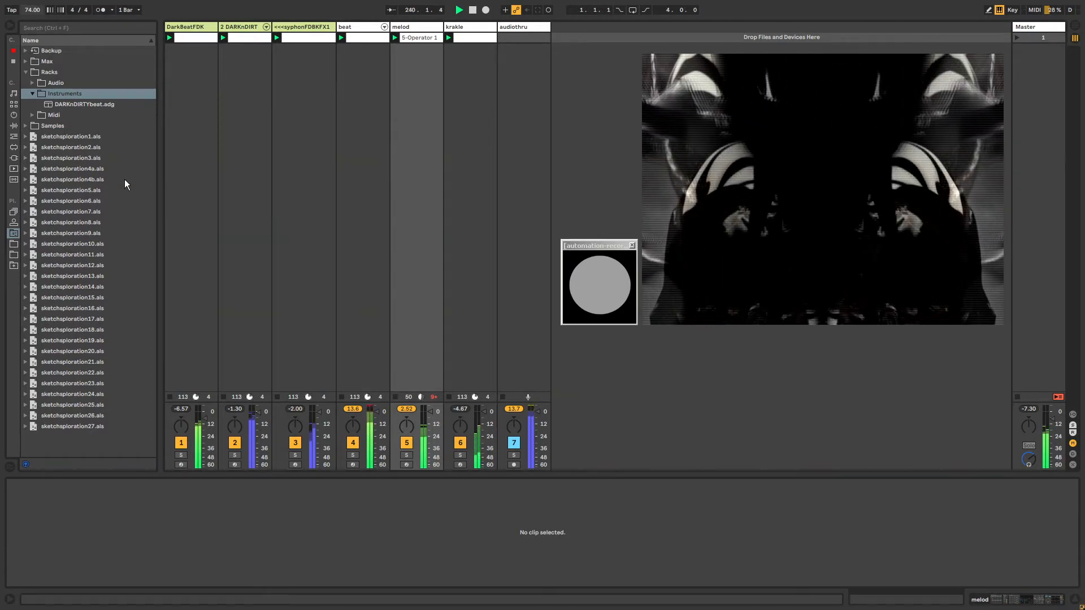
{"action": "left_click_drag", "start_coordinate": [25, 11], "coordinate": [25, 6]}
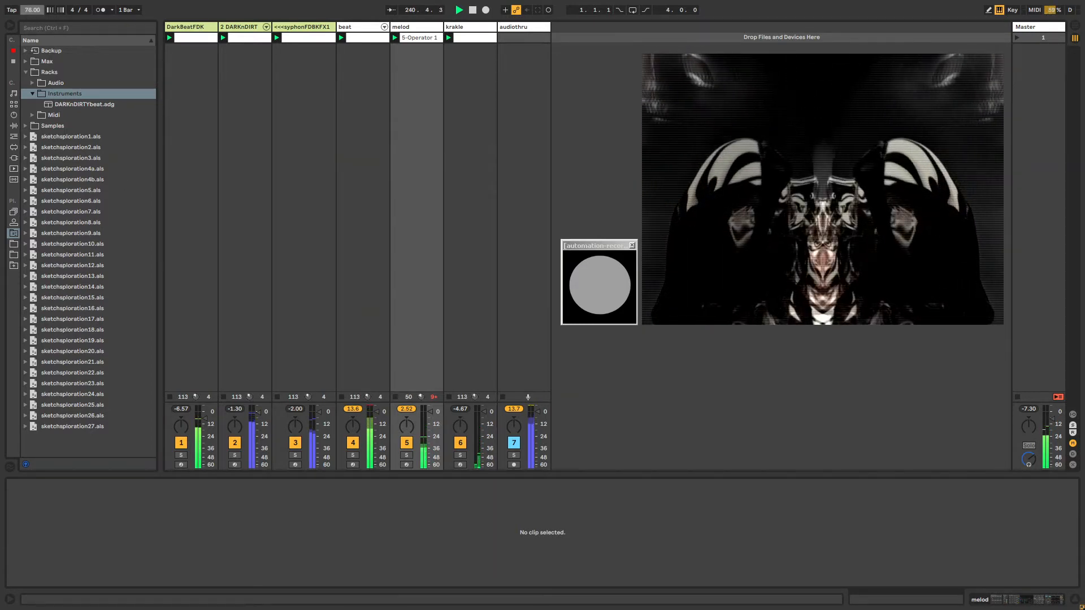
Step: Insert a new MIDI track after audiothru and load the Operator instrument onto it
{"action": "left_click", "coordinate": [513, 29]}
{"action": "key", "text": "ctrl+shift+t"}
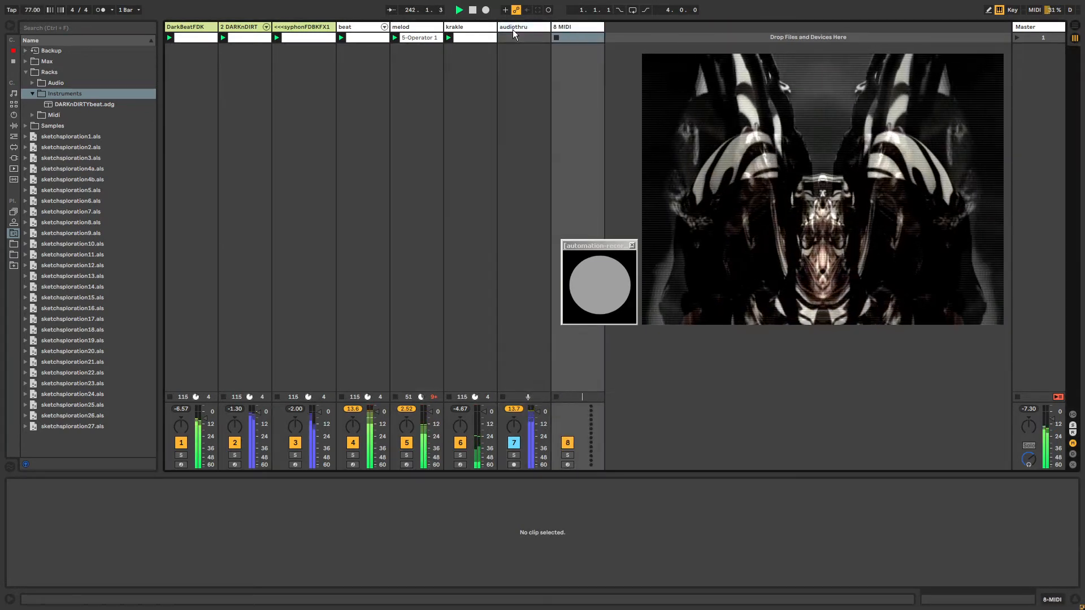
{"action": "left_click", "coordinate": [21, 70]}
{"action": "left_click", "coordinate": [14, 115]}
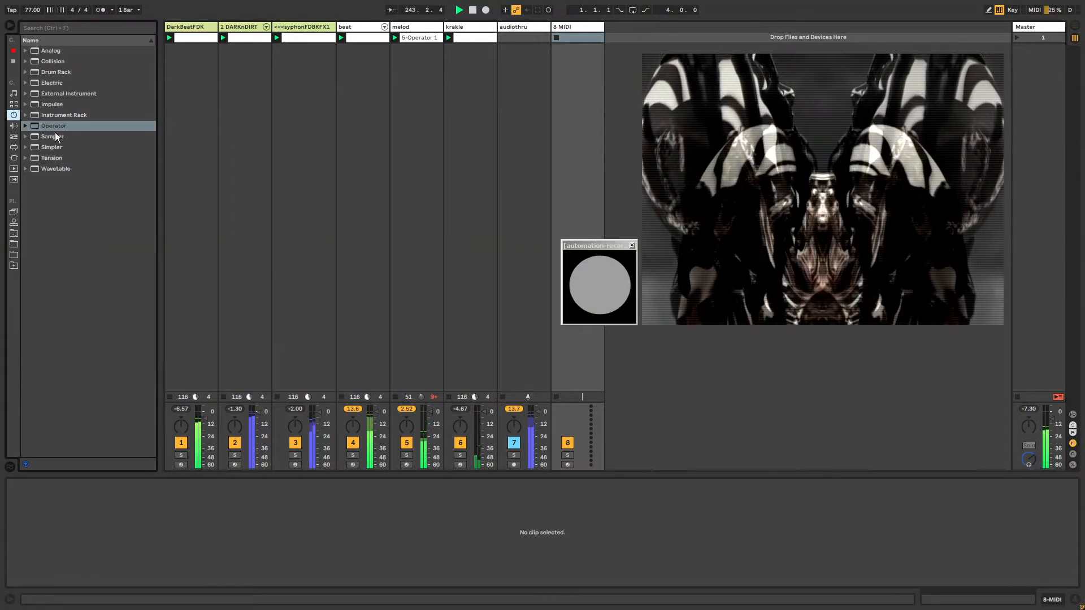
{"action": "left_click_drag", "start_coordinate": [54, 128], "coordinate": [580, 28]}
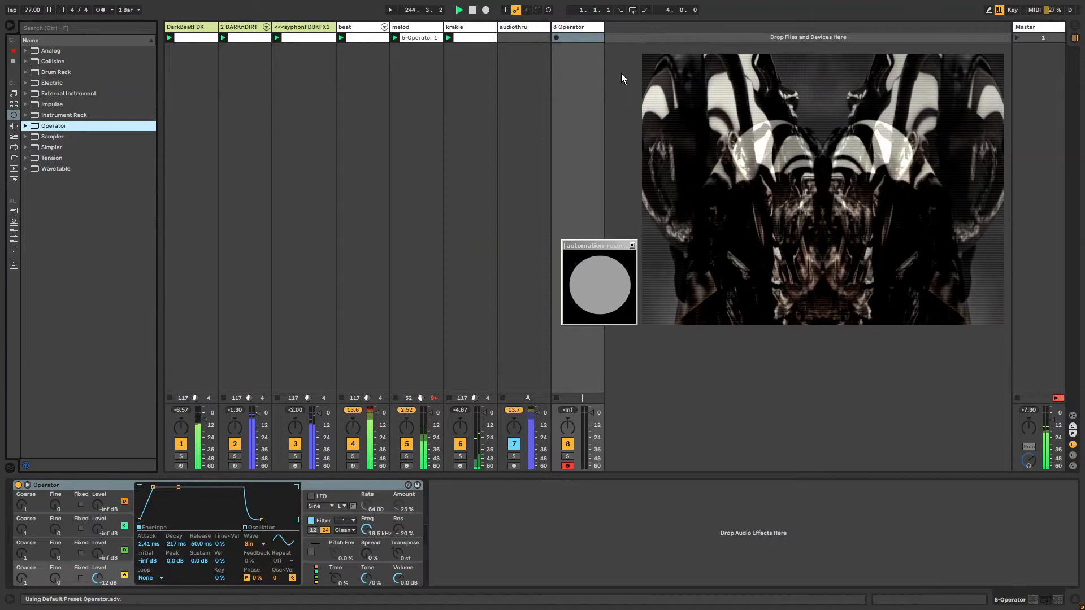
Step: Create and launch an empty clip on the Operator track, and set the oscillator envelope to 327 ms attack and 1.87 s release
{"action": "double_click", "coordinate": [577, 36]}
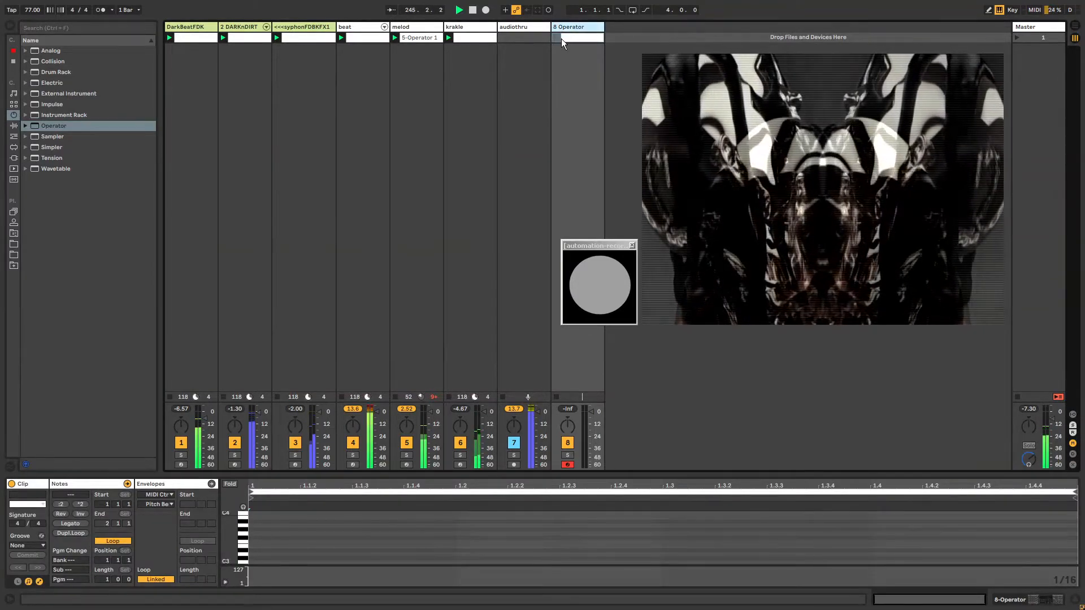
{"action": "left_click", "coordinate": [566, 29]}
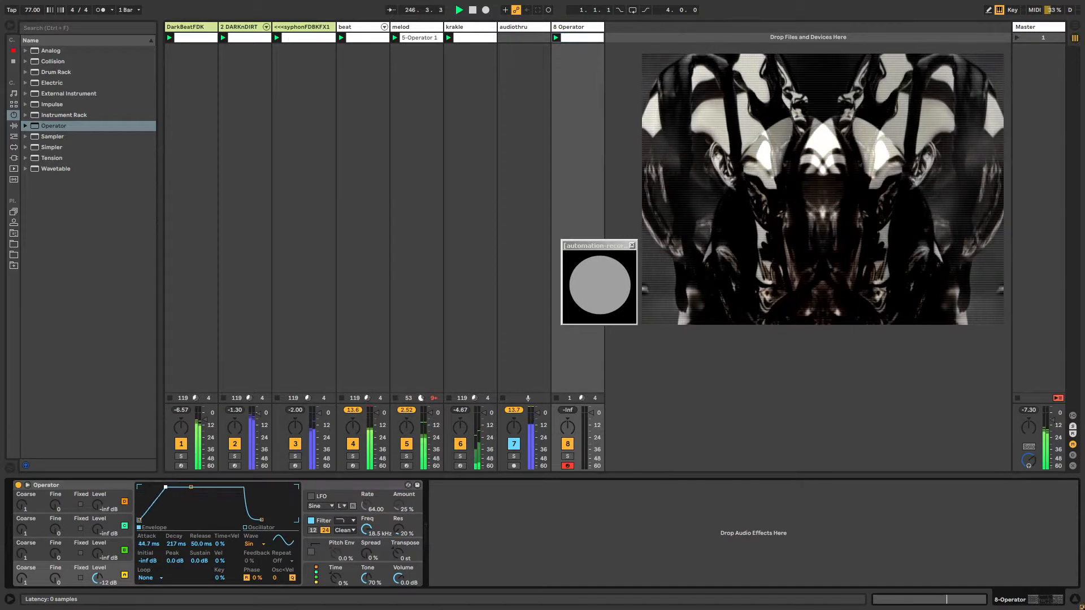
{"action": "left_click_drag", "start_coordinate": [153, 487], "coordinate": [174, 488]}
{"action": "left_click_drag", "start_coordinate": [262, 520], "coordinate": [265, 520]}
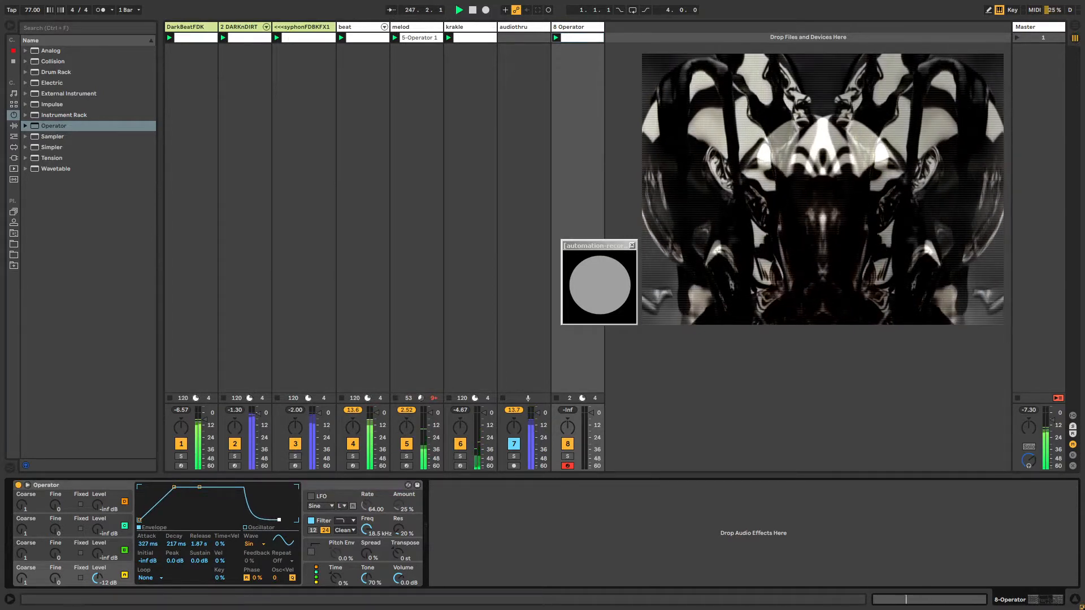
Step: Add a C3 note to the Operator clip and stretch it across the full bar, from 1.1.1 to 2.1.1
{"action": "left_click", "coordinate": [574, 38]}
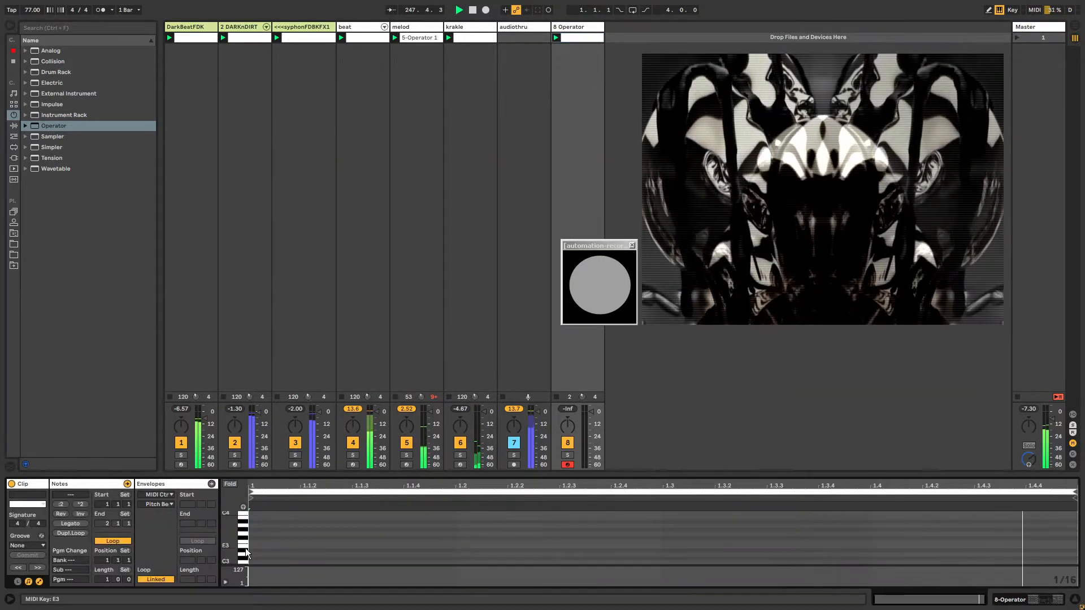
{"action": "double_click", "coordinate": [260, 562]}
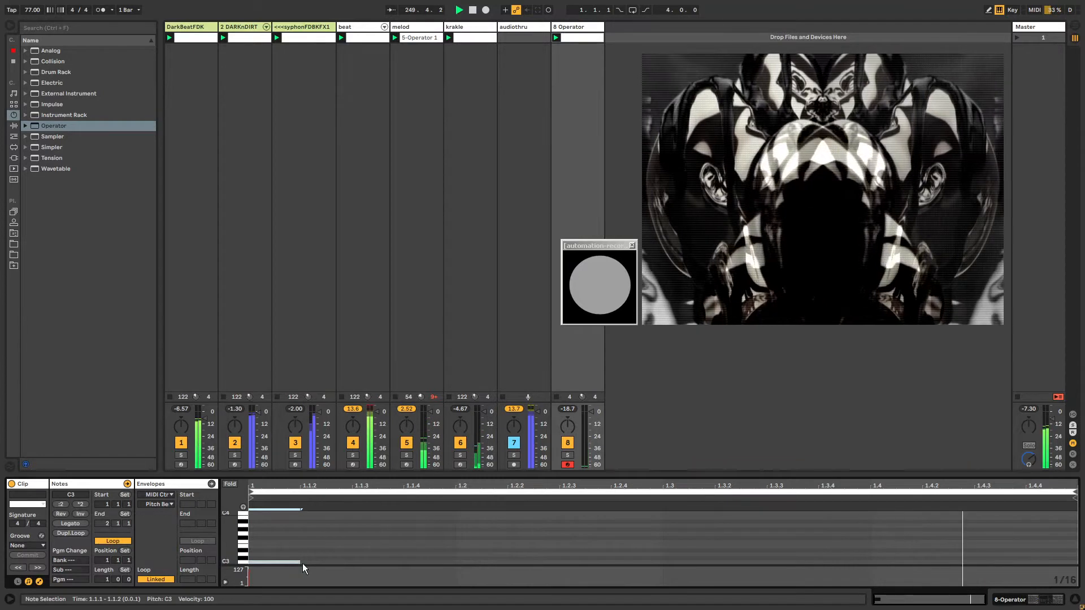
{"action": "left_click_drag", "start_coordinate": [300, 563], "coordinate": [1027, 559]}
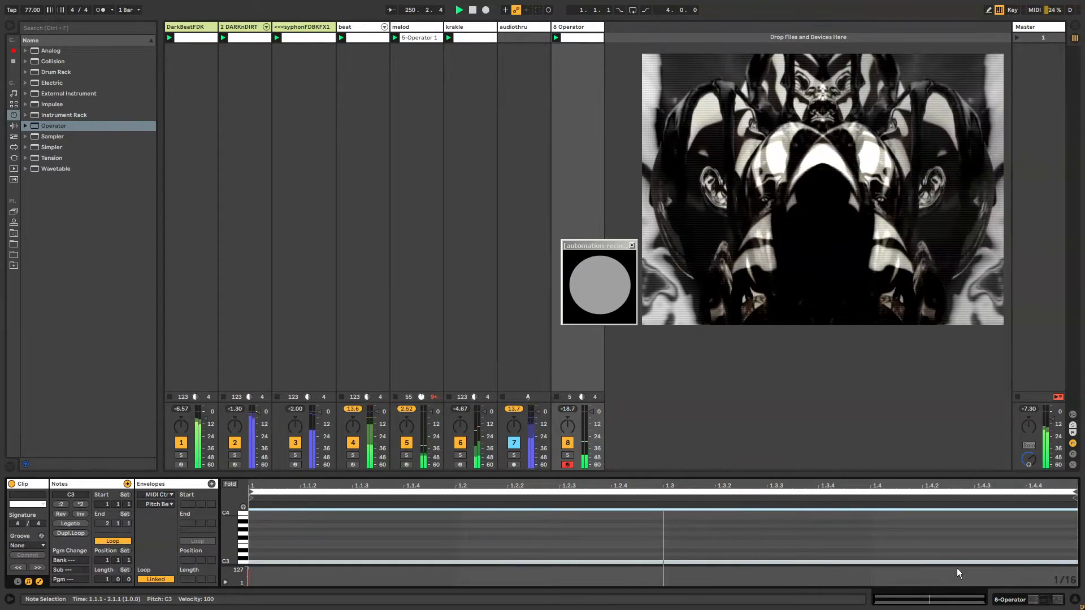
Step: Add a D3 note from 1.1.1 to 1.3 in the Operator clip and a sixteenth-length D3 note at 1.4.4
{"action": "double_click", "coordinate": [259, 555]}
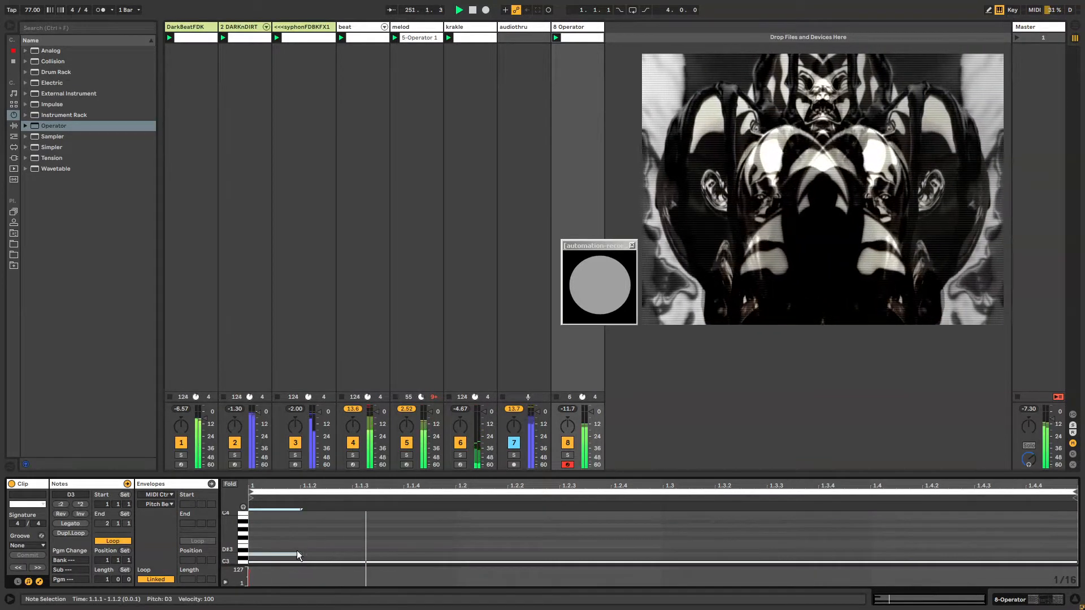
{"action": "left_click_drag", "start_coordinate": [300, 554], "coordinate": [976, 556]}
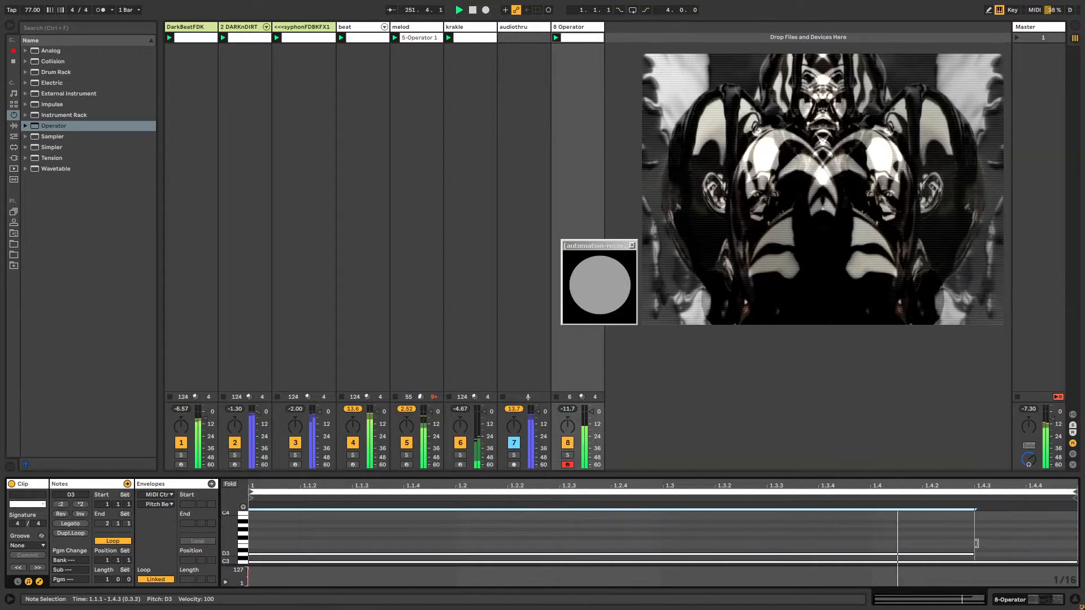
{"action": "double_click", "coordinate": [1037, 554]}
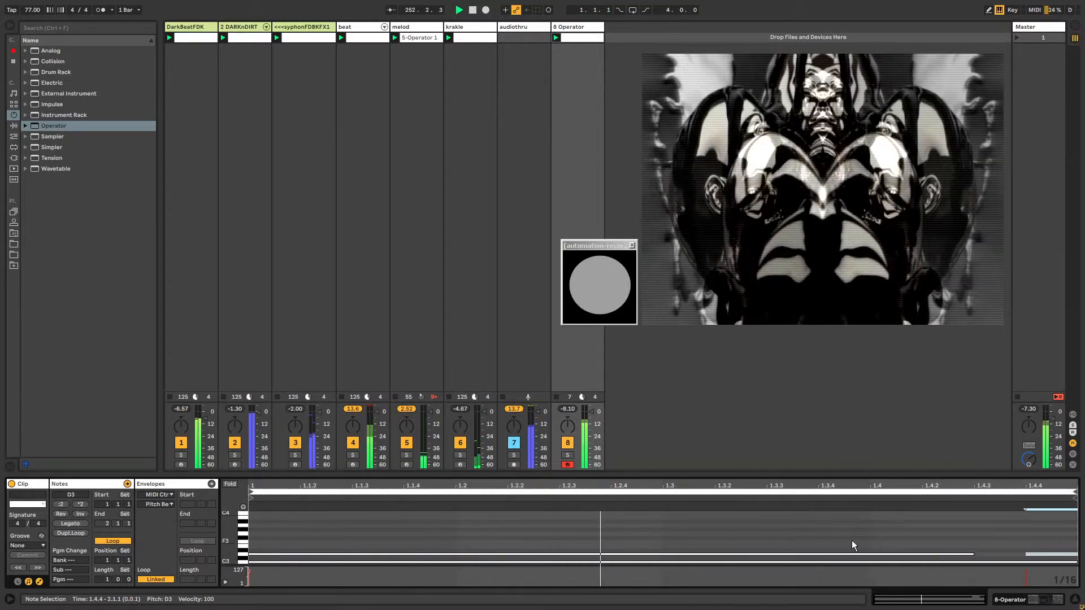
{"action": "left_click_drag", "start_coordinate": [971, 554], "coordinate": [681, 557]}
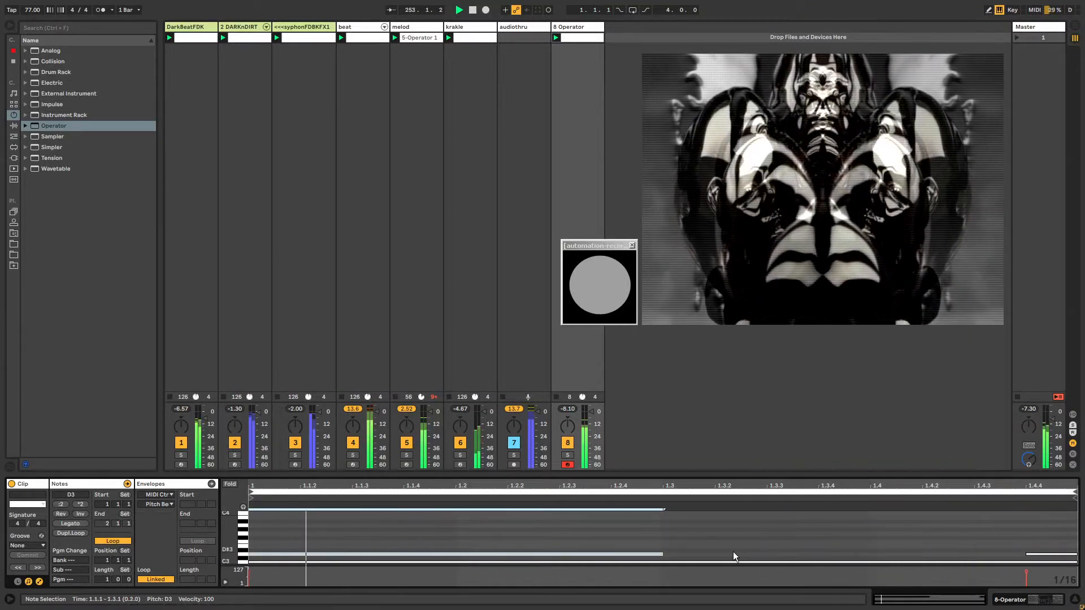
Step: Add D3 notes at 1.3.2 and 1.3.4, extending the second one to about 1.4.3
{"action": "double_click", "coordinate": [740, 551]}
{"action": "key", "text": "Down"}
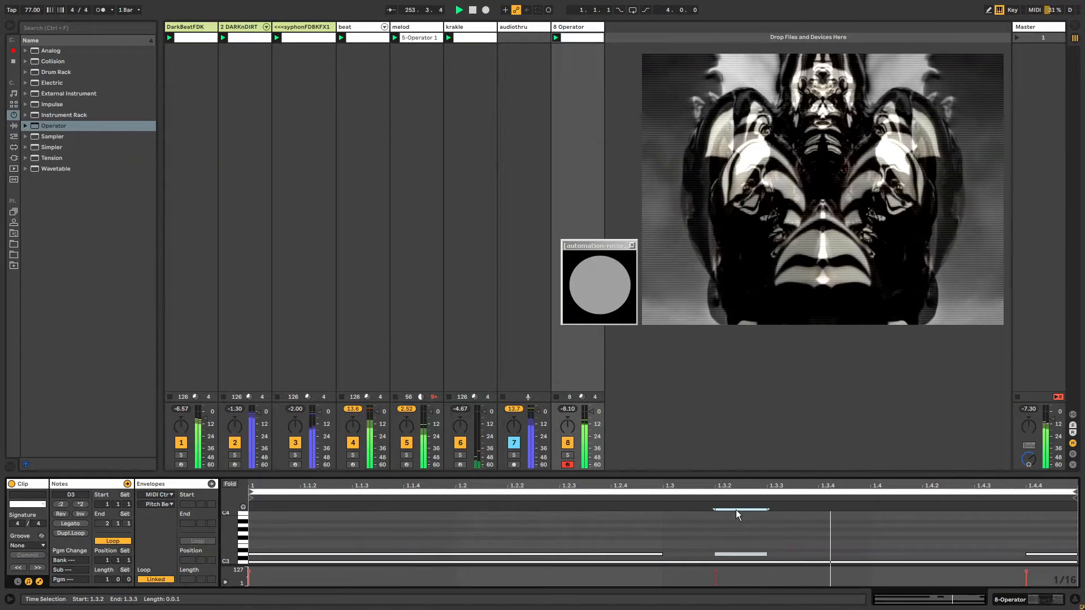
{"action": "left_click", "coordinate": [851, 558]}
{"action": "double_click", "coordinate": [851, 555]}
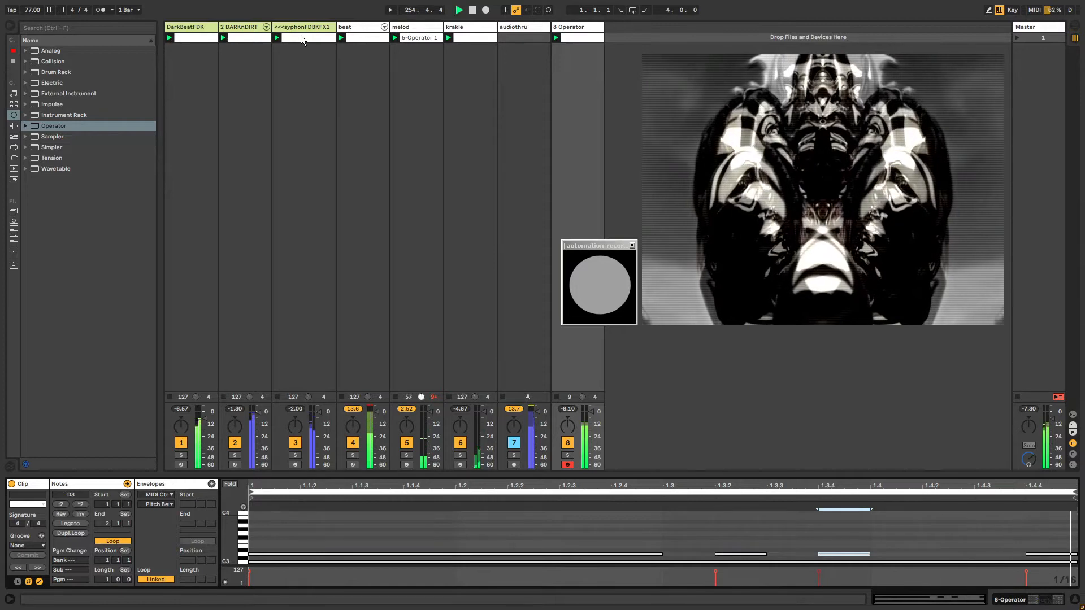
{"action": "double_click", "coordinate": [949, 554]}
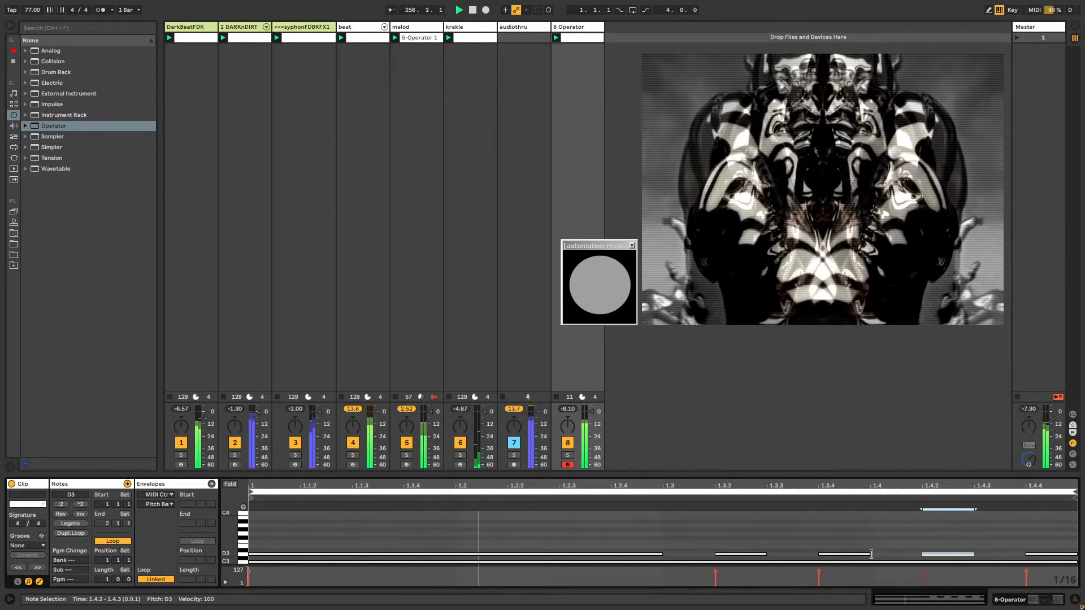
{"action": "left_click_drag", "start_coordinate": [871, 554], "coordinate": [954, 547]}
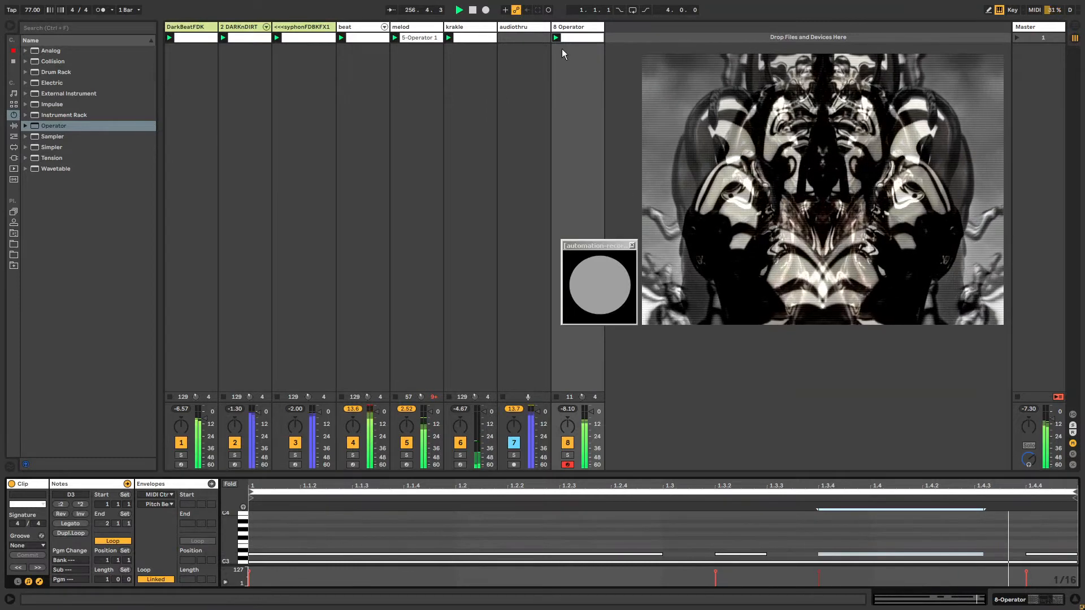
Step: Raise Operator's oscillator B level to -31 dB and disarm the Operator track
{"action": "left_click", "coordinate": [568, 28]}
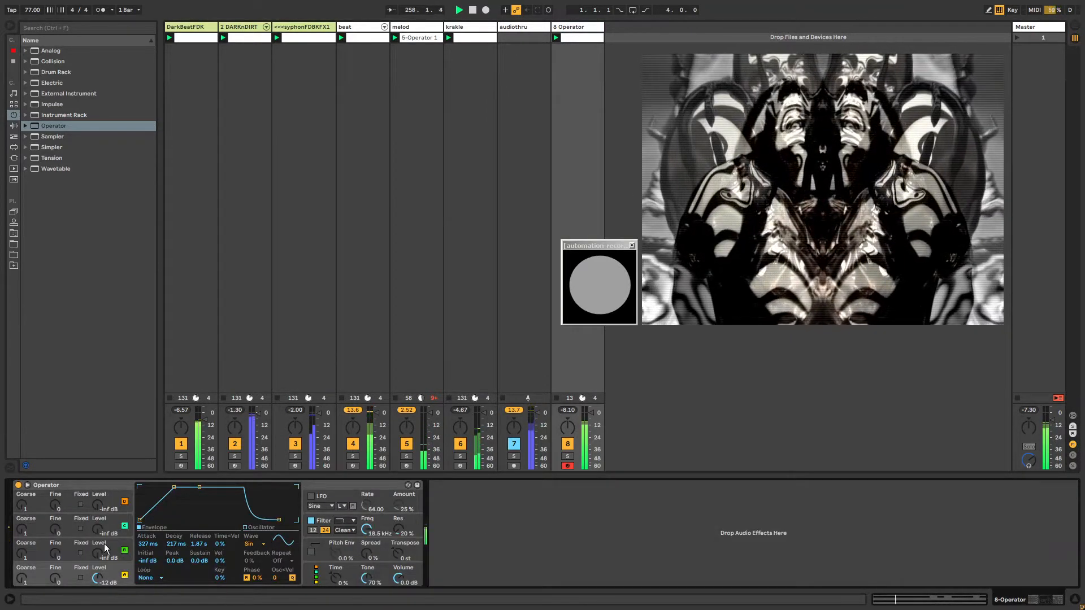
{"action": "mouse_move", "coordinate": [98, 552]}
{"action": "left_mouse_down"}
{"action": "mouse_move", "coordinate": [98, 536]}
{"action": "mouse_move", "coordinate": [96, 555]}
{"action": "left_mouse_up"}
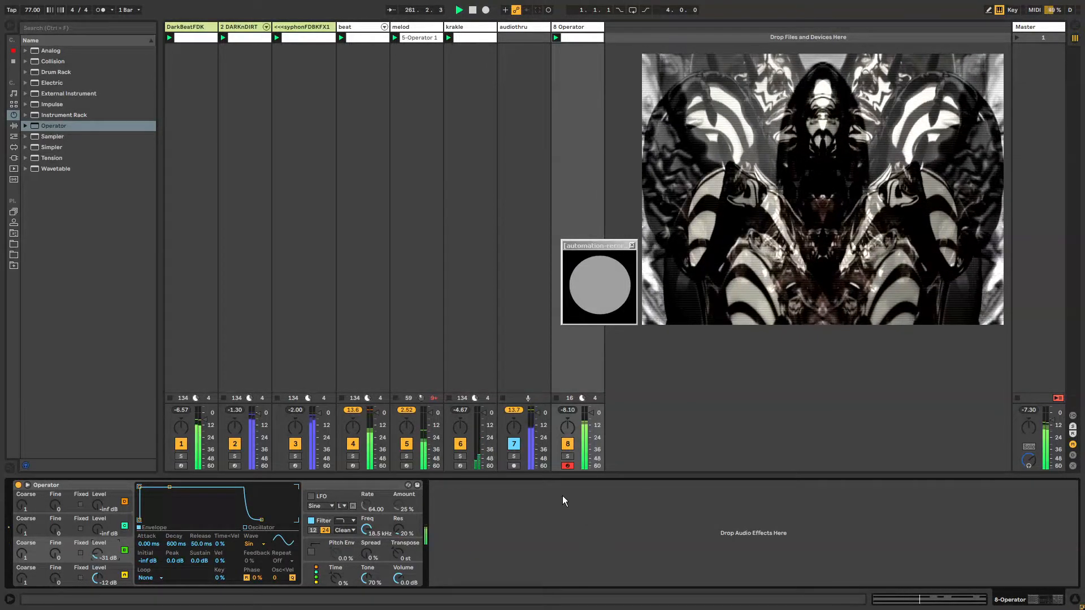
{"action": "left_click", "coordinate": [567, 466]}
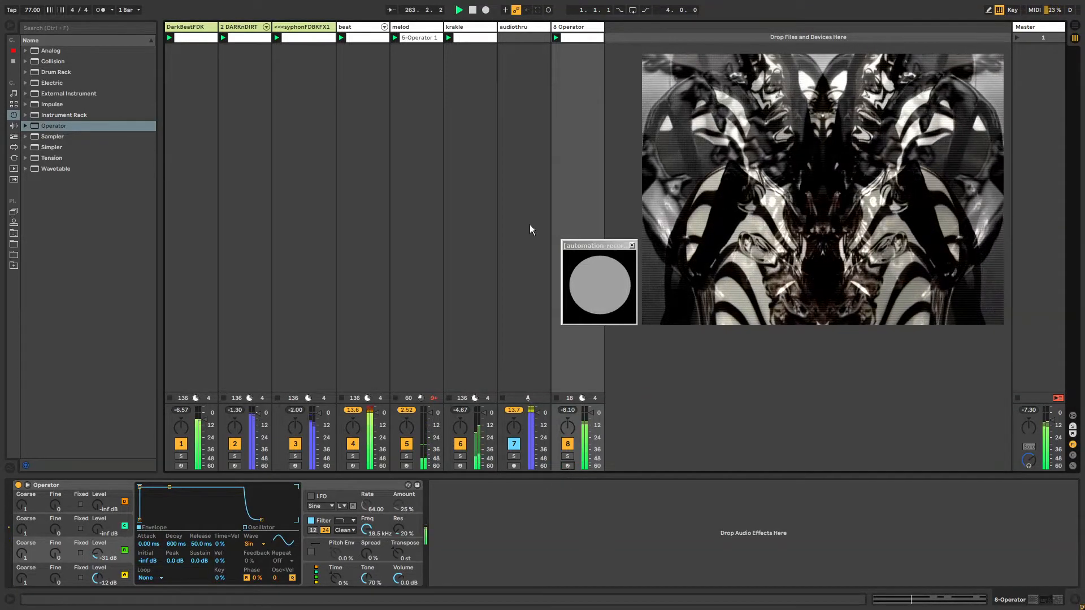
Step: Show the mixer's in/out routing section and send the Operator track's audio output to audiothru
{"action": "left_click", "coordinate": [568, 27]}
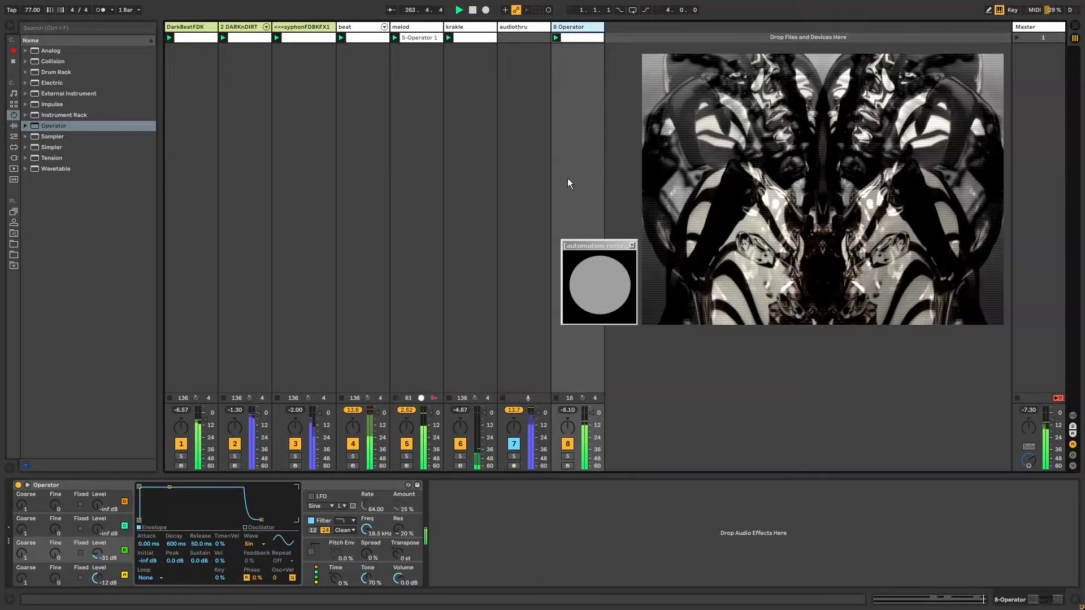
{"action": "key", "text": "ctrl+alt+i"}
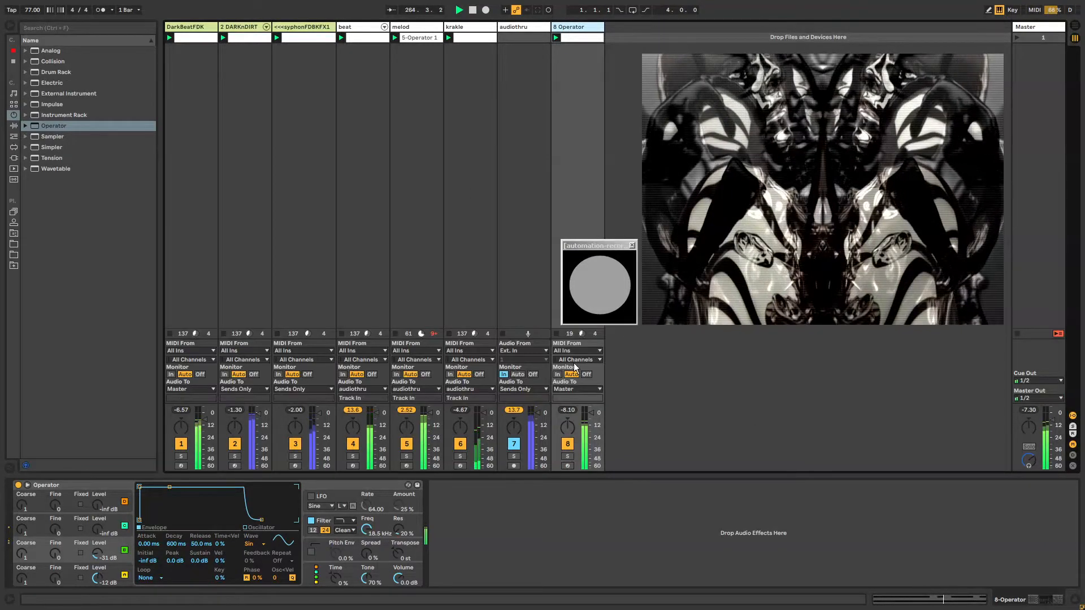
{"action": "left_click", "coordinate": [582, 389]}
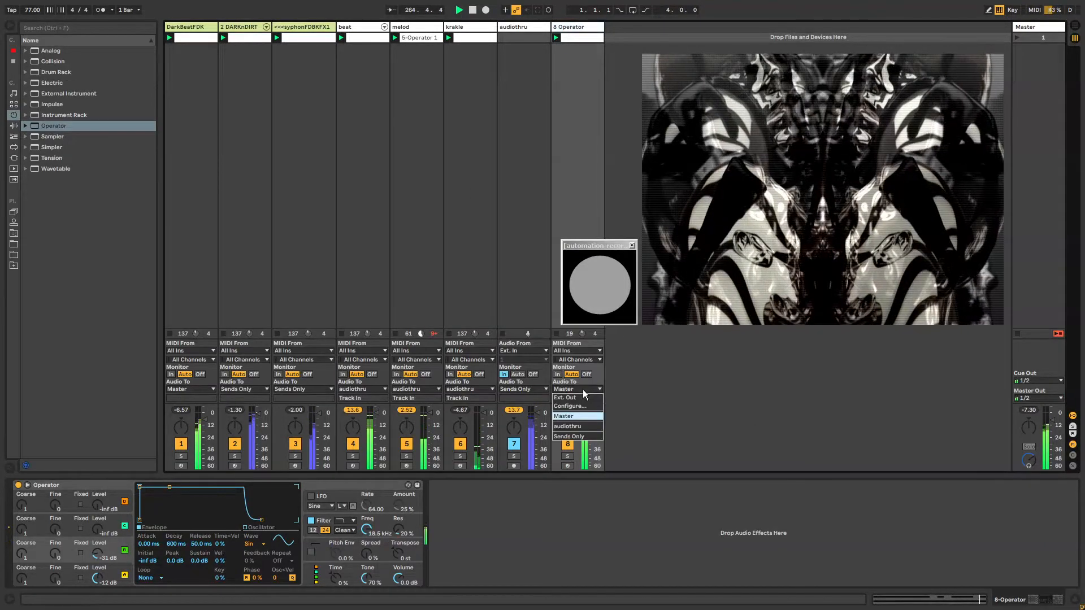
{"action": "left_click", "coordinate": [577, 426]}
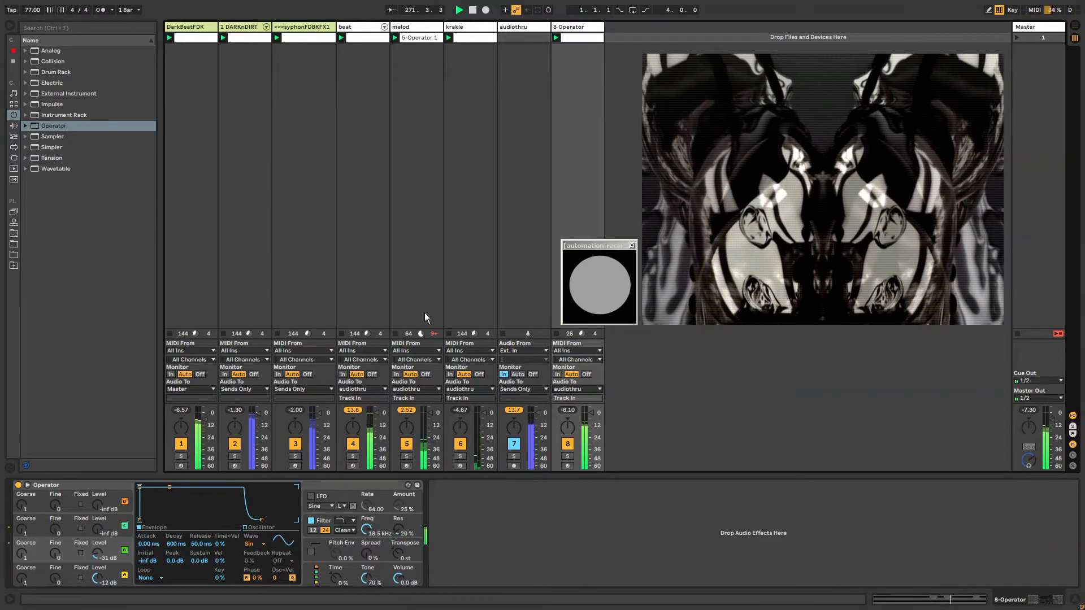
{"action": "left_click", "coordinate": [582, 389]}
{"action": "left_click", "coordinate": [582, 389]}
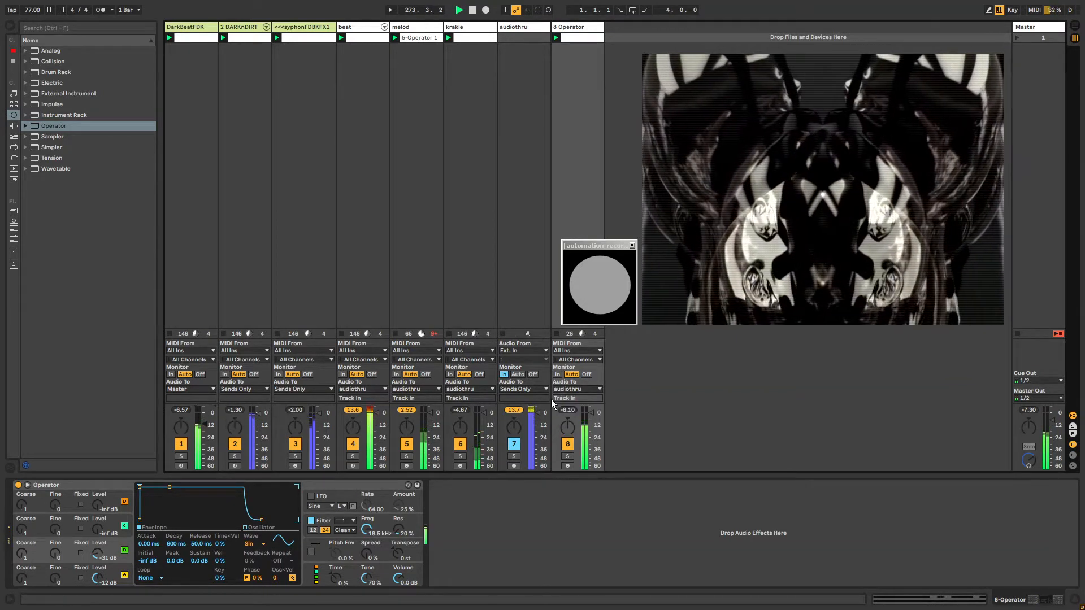
{"action": "left_click", "coordinate": [579, 389]}
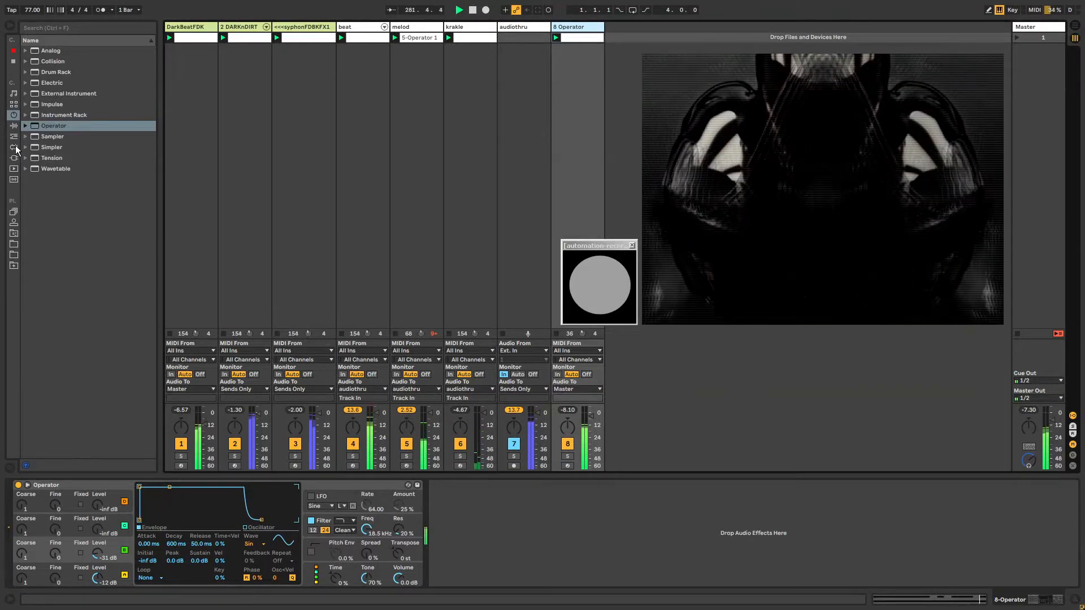
Step: Add an Auto Pan and a Reverb after Operator, and set the reverb's decay time to 10.7 s
{"action": "left_click", "coordinate": [14, 125]}
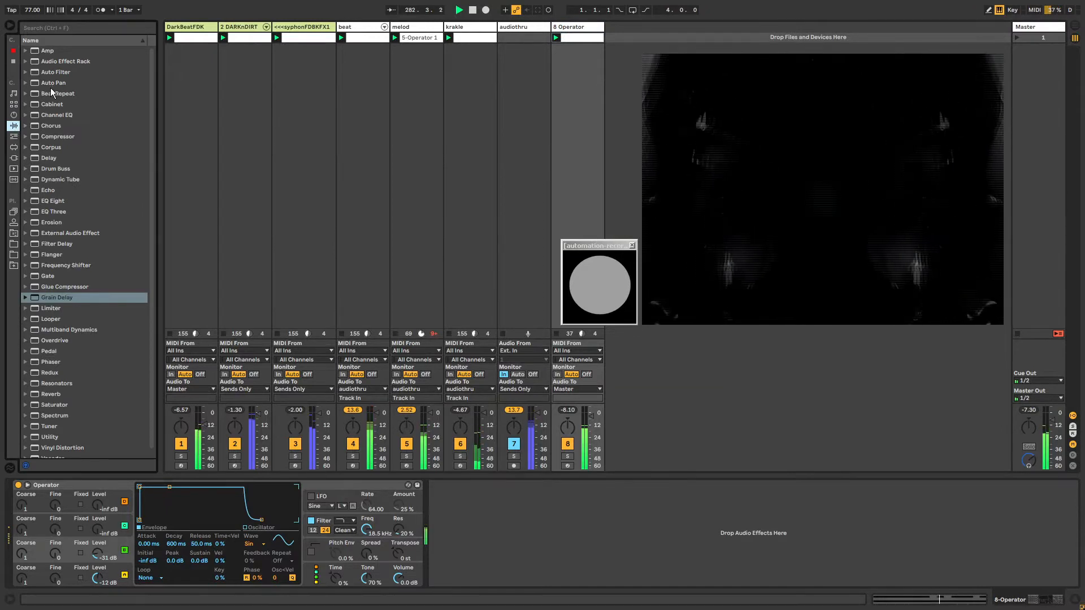
{"action": "left_click_drag", "start_coordinate": [50, 87], "coordinate": [508, 537]}
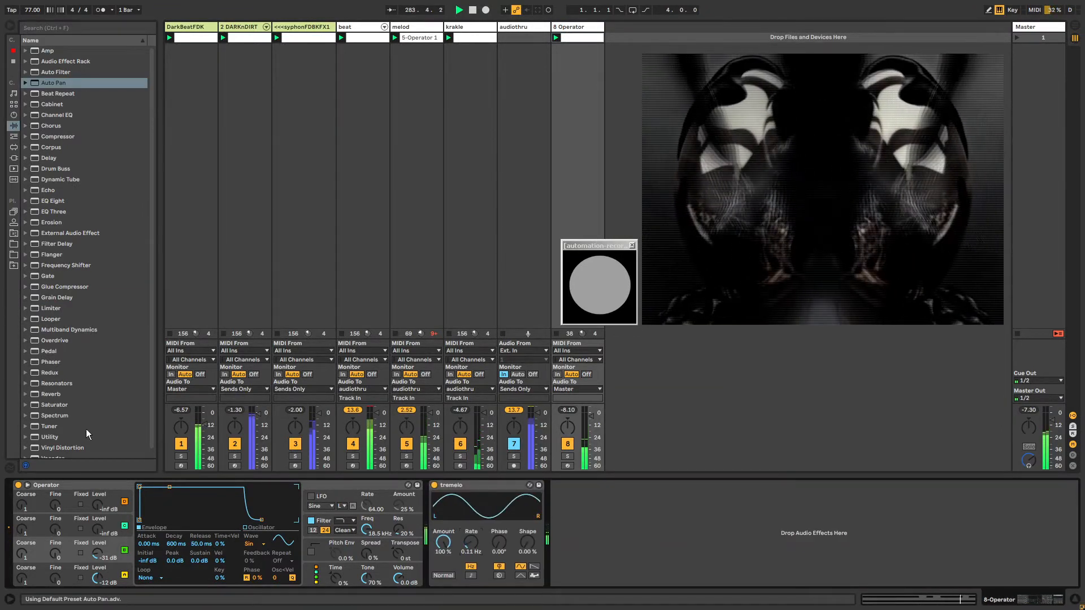
{"action": "left_click_drag", "start_coordinate": [46, 394], "coordinate": [604, 526]}
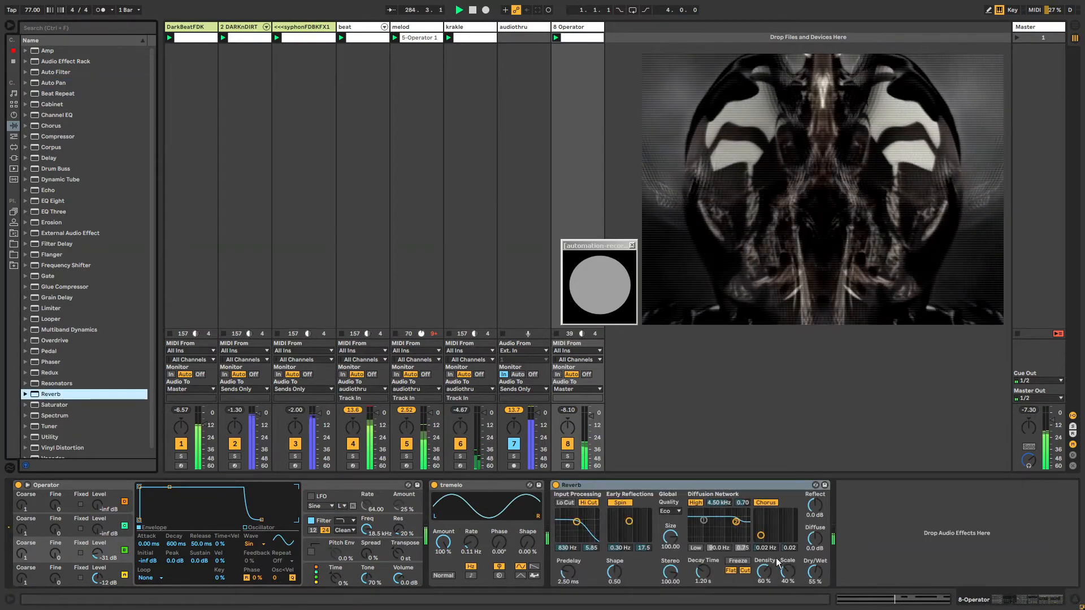
{"action": "left_click_drag", "start_coordinate": [695, 574], "coordinate": [696, 572]}
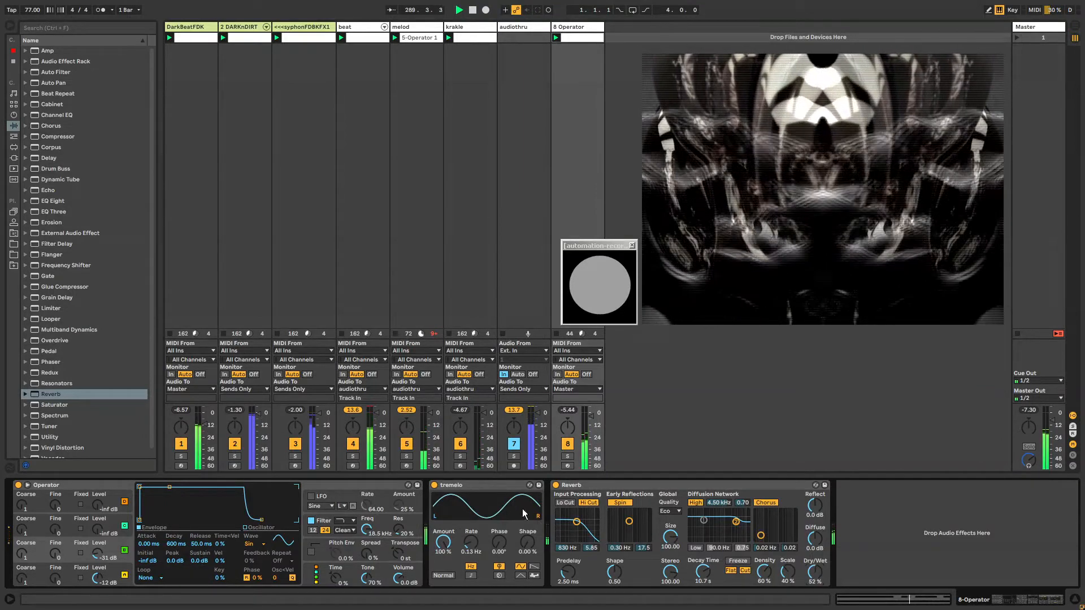
Step: Raise Operator's oscillator B level to -25 dB
{"action": "left_click", "coordinate": [80, 484]}
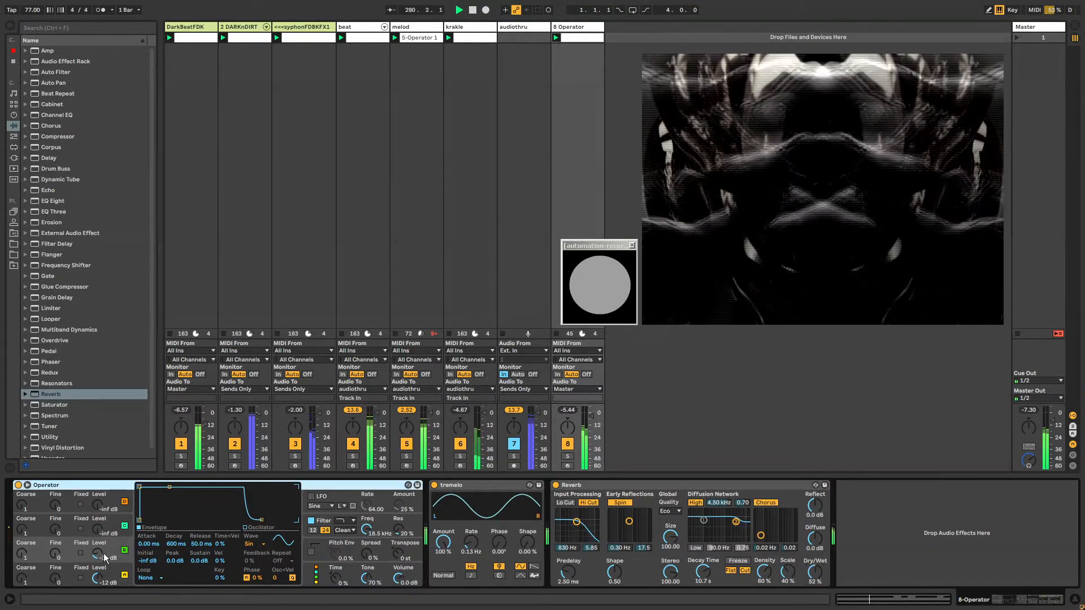
{"action": "left_click_drag", "start_coordinate": [104, 558], "coordinate": [104, 545]}
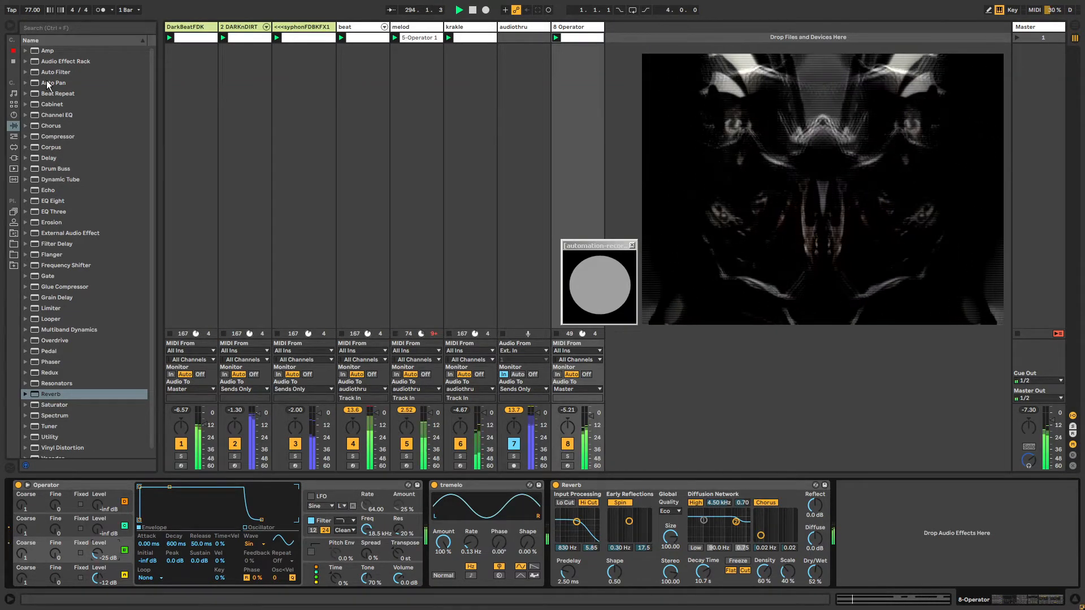
{"action": "left_click", "coordinate": [588, 247]}
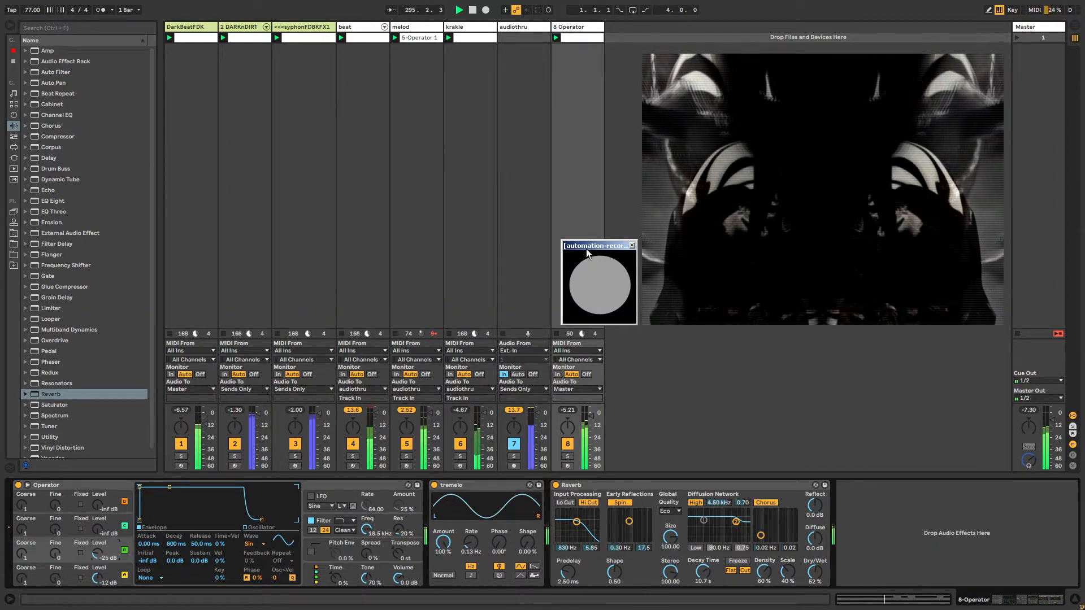
{"action": "left_click_drag", "start_coordinate": [586, 249], "coordinate": [577, 250]}
{"action": "left_click", "coordinate": [335, 485]}
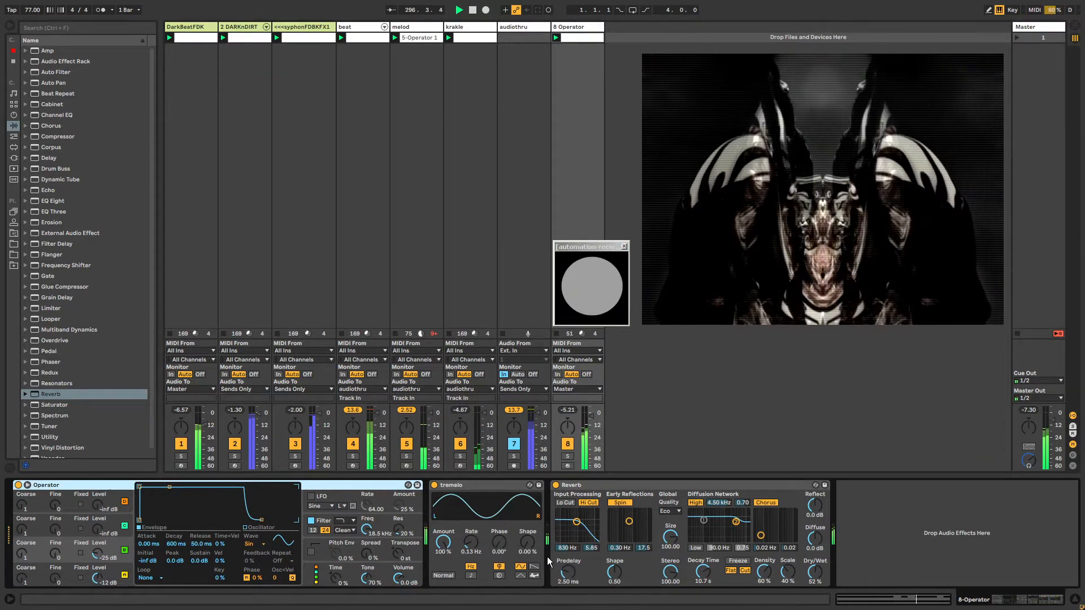
{"action": "left_click", "coordinate": [486, 485]}
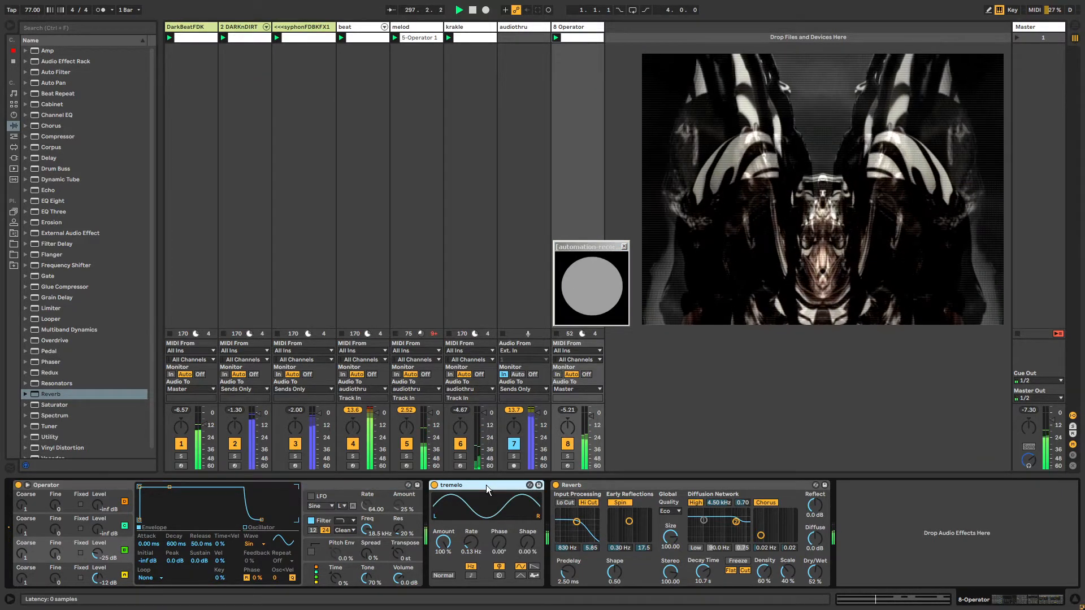
{"action": "left_click", "coordinate": [580, 484]}
{"action": "left_click", "coordinate": [499, 486]}
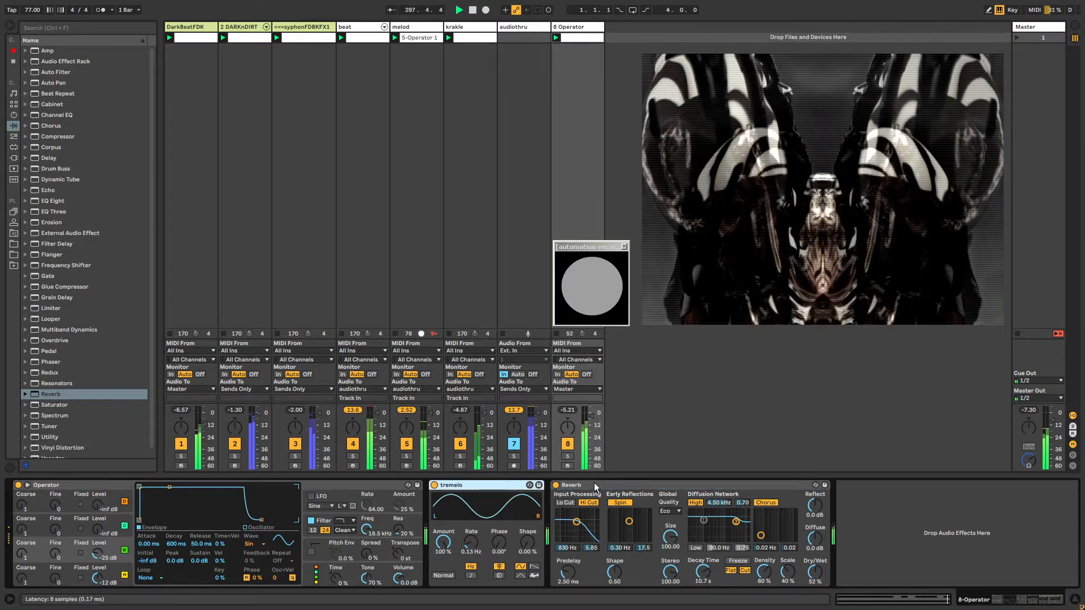
{"action": "left_click", "coordinate": [594, 482]}
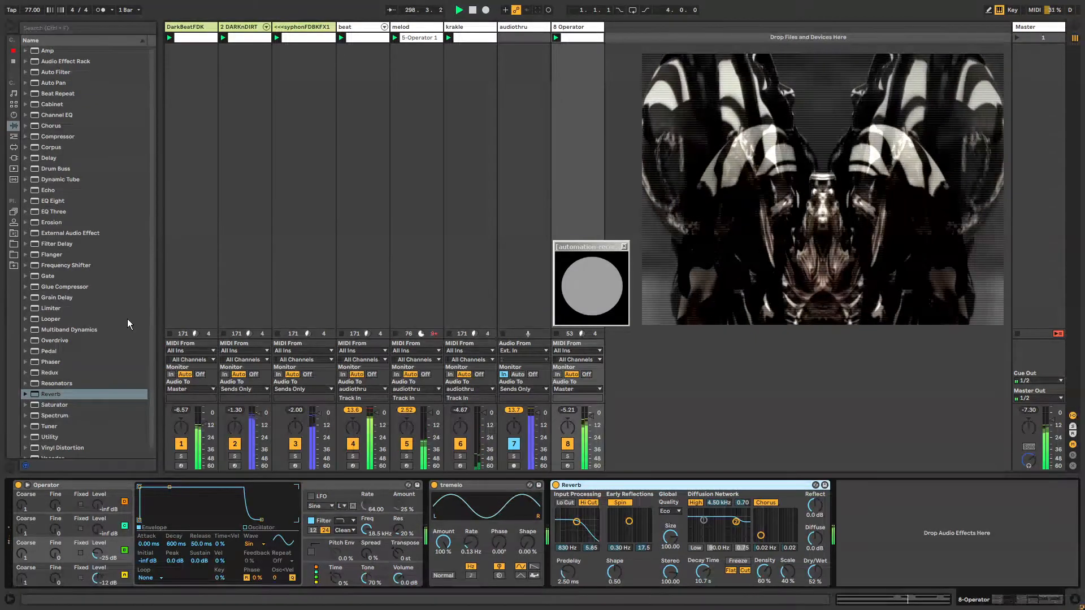
Step: Add a Delay after the Reverb and set its linked left and right delay times to 585 ms
{"action": "double_click", "coordinate": [48, 158]}
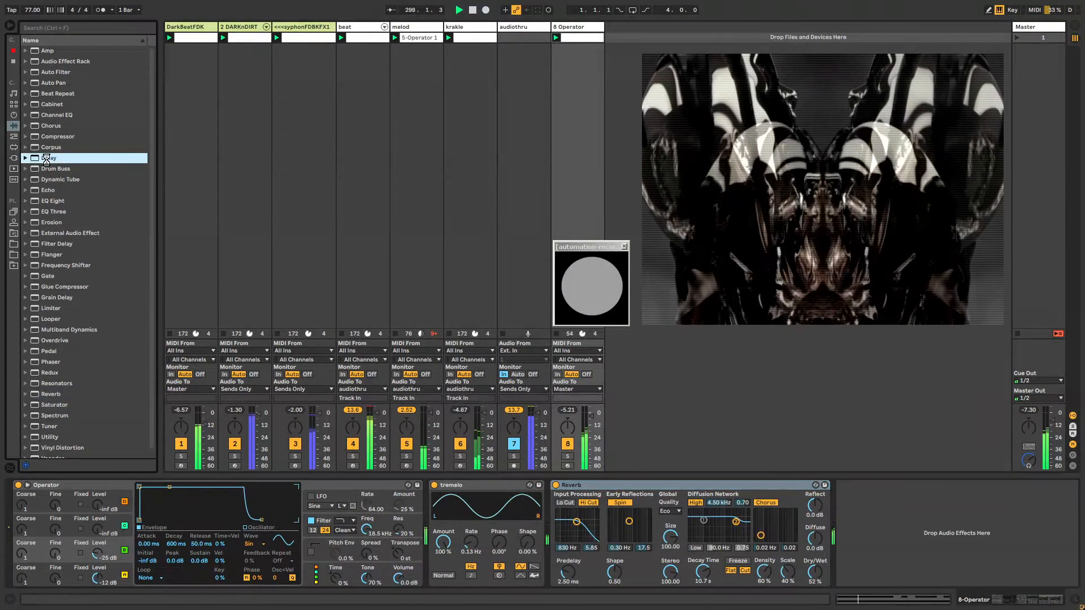
{"action": "left_click", "coordinate": [851, 525]}
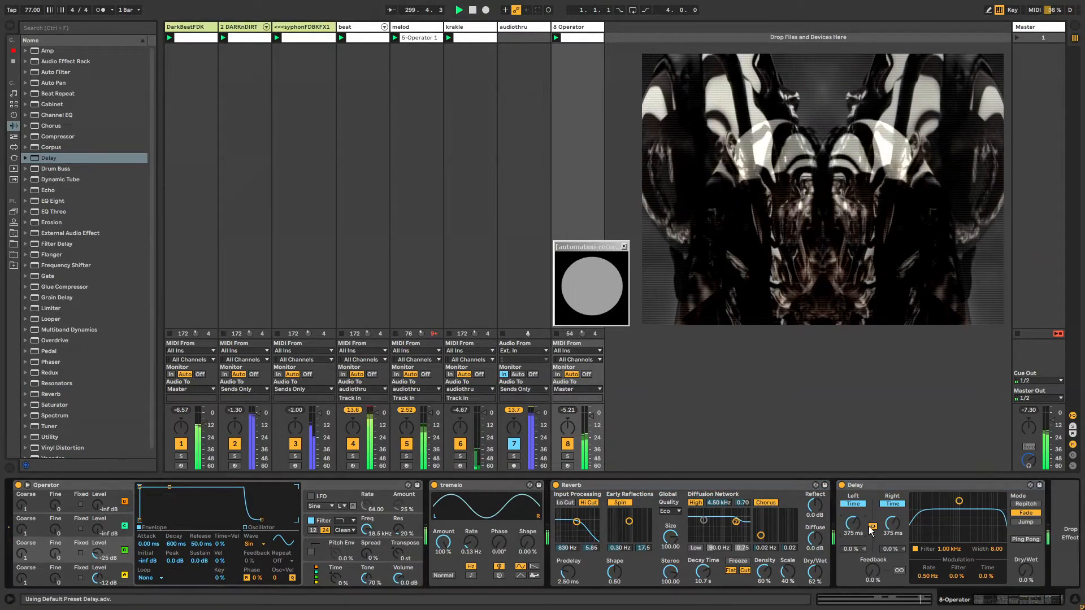
{"action": "left_click_drag", "start_coordinate": [852, 526], "coordinate": [851, 519]}
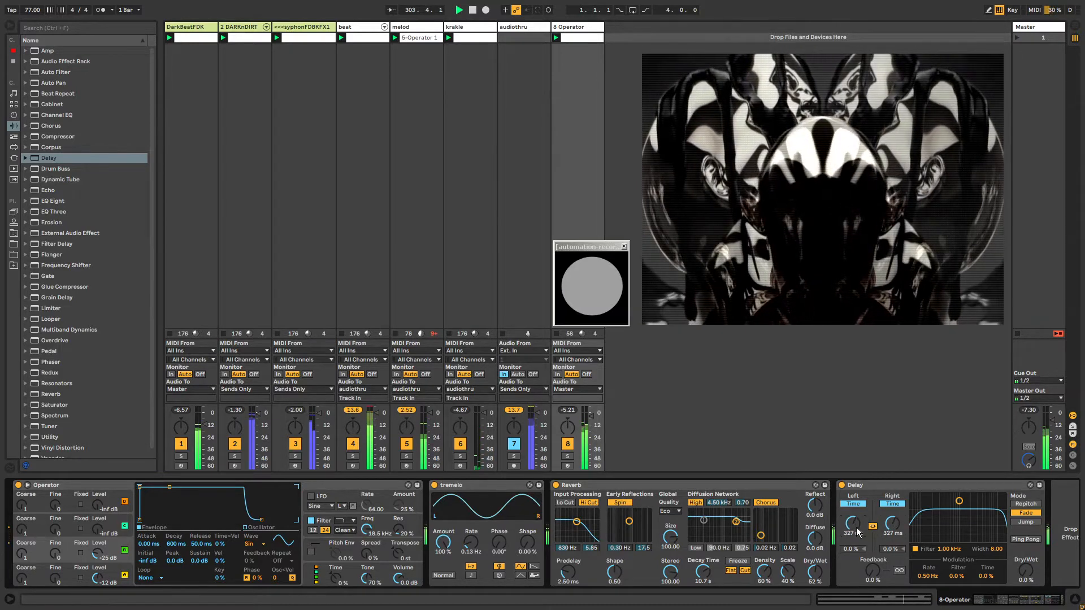
{"action": "left_click_drag", "start_coordinate": [853, 524], "coordinate": [892, 518]}
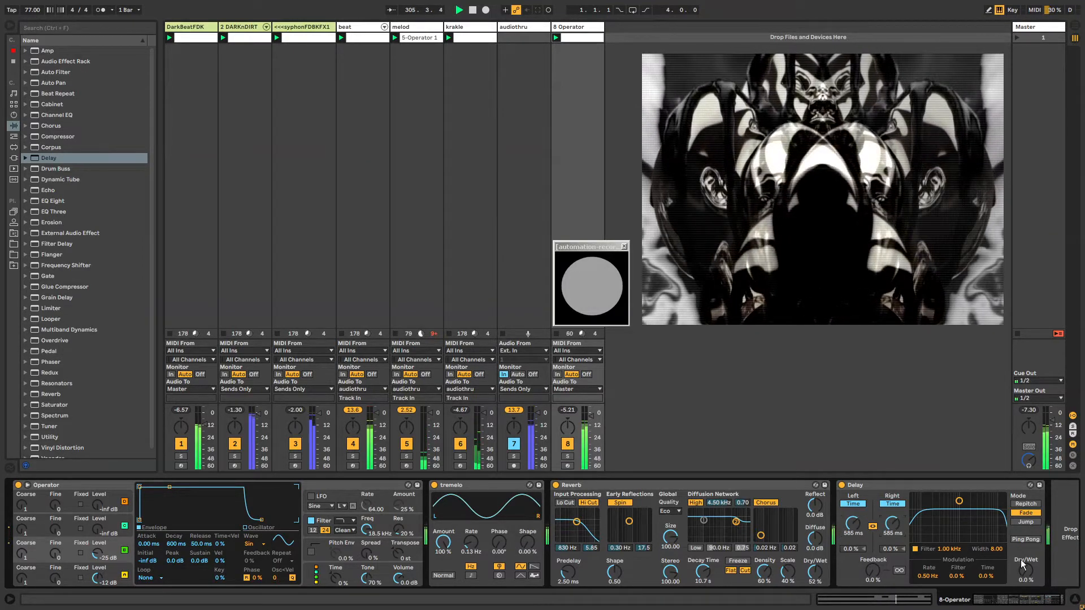
Step: Set the Delay's feedback to 63% and its dry/wet mix to 42%
{"action": "left_click_drag", "start_coordinate": [1025, 571], "coordinate": [1025, 552]}
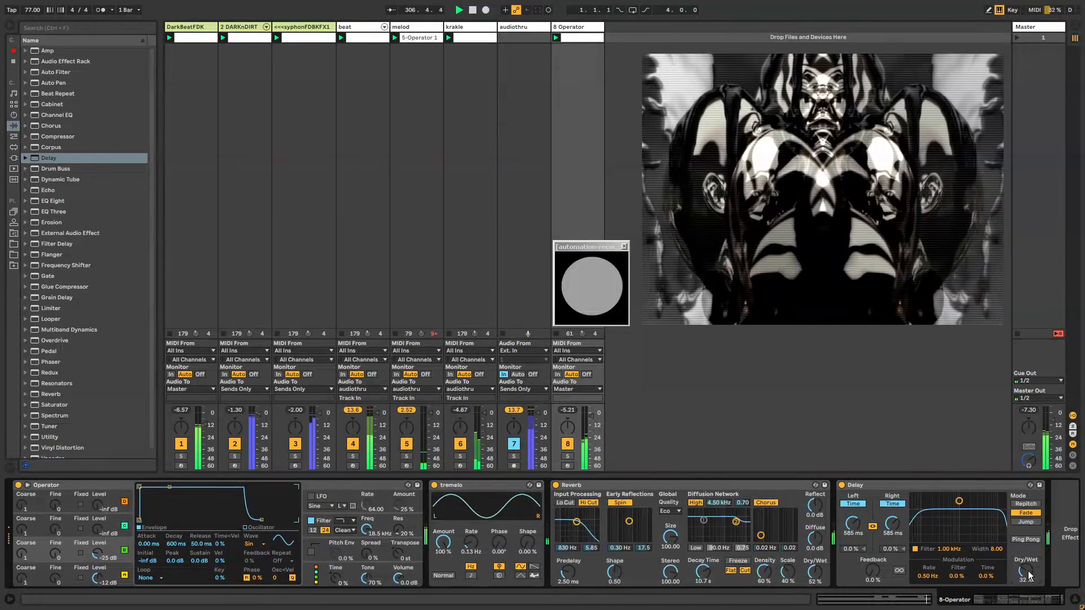
{"action": "left_click_drag", "start_coordinate": [873, 571], "coordinate": [873, 534]}
{"action": "left_click_drag", "start_coordinate": [1025, 572], "coordinate": [1026, 565]}
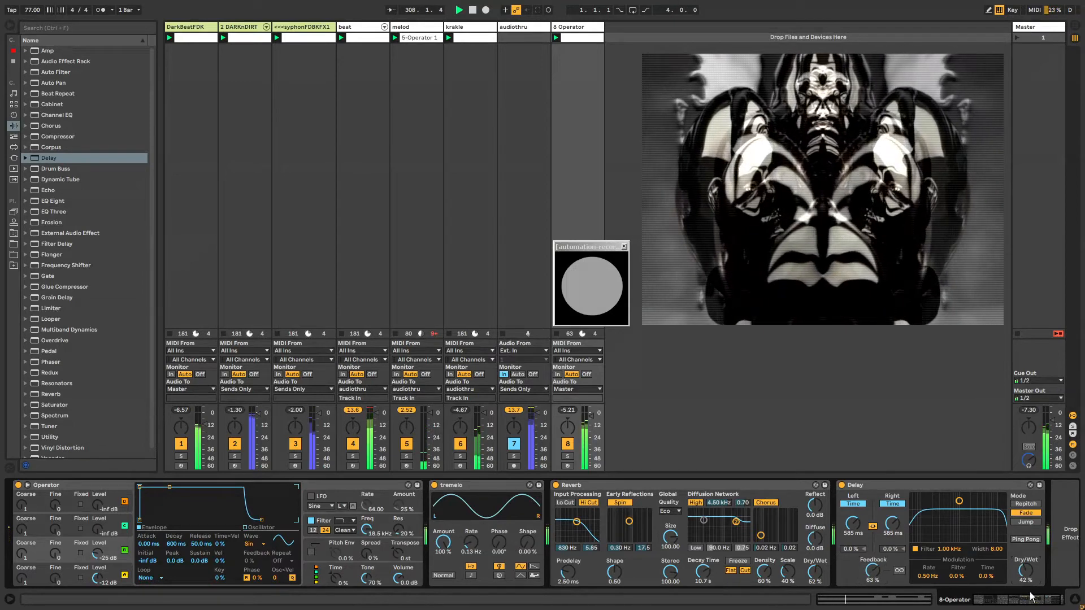
{"action": "left_click", "coordinate": [1027, 603]}
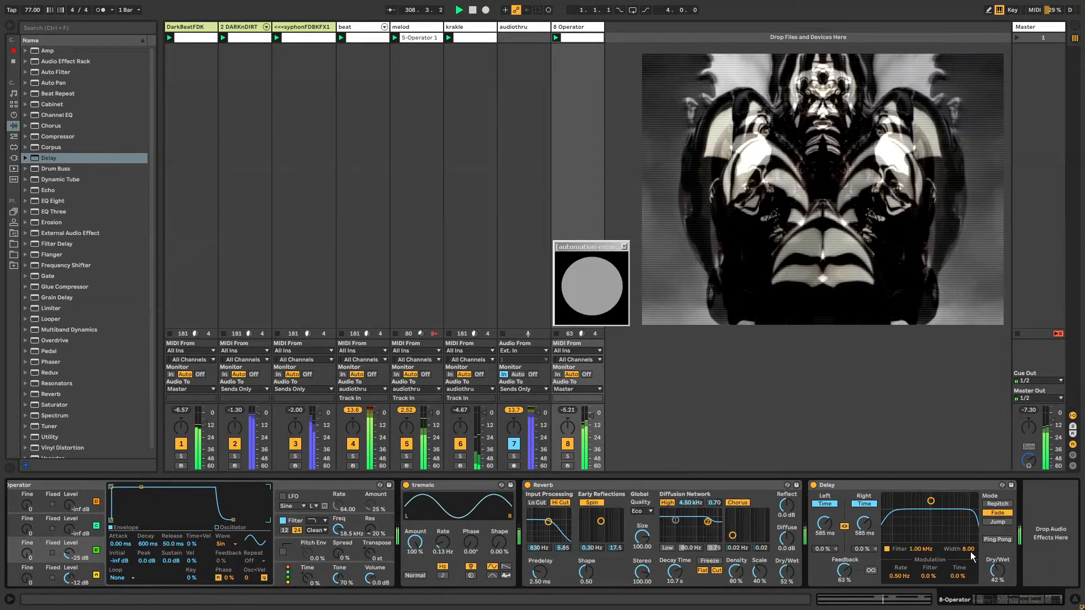
Step: Open the 8 Operator clip and add long notes: E3 from 1.1.1 to 1.4.4 and F#3 from 1.1.4 to the bar's end
{"action": "left_click", "coordinate": [596, 248]}
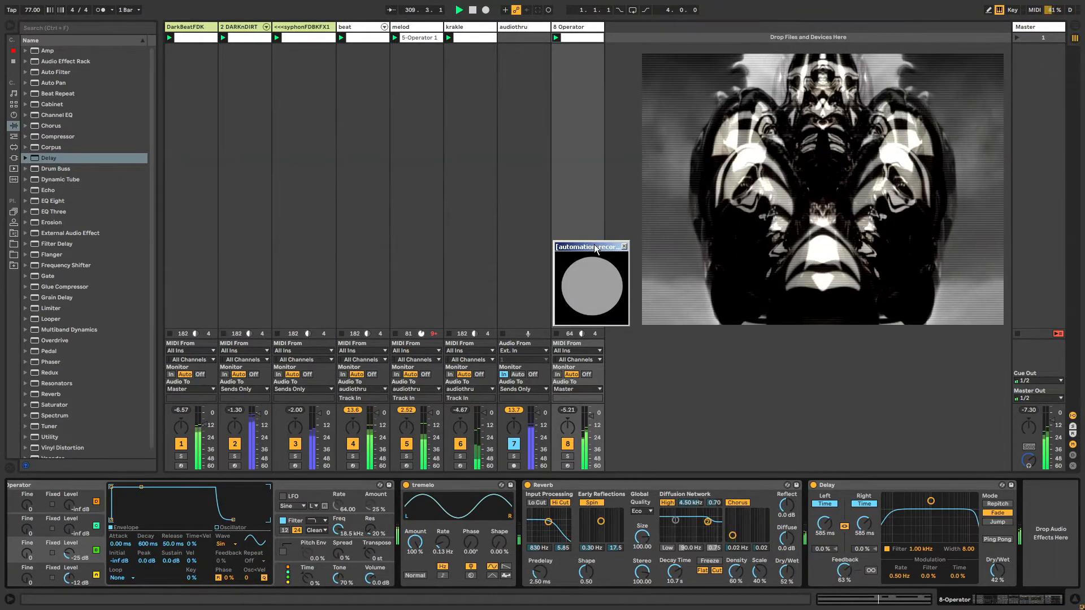
{"action": "left_click_drag", "start_coordinate": [596, 247], "coordinate": [602, 247]}
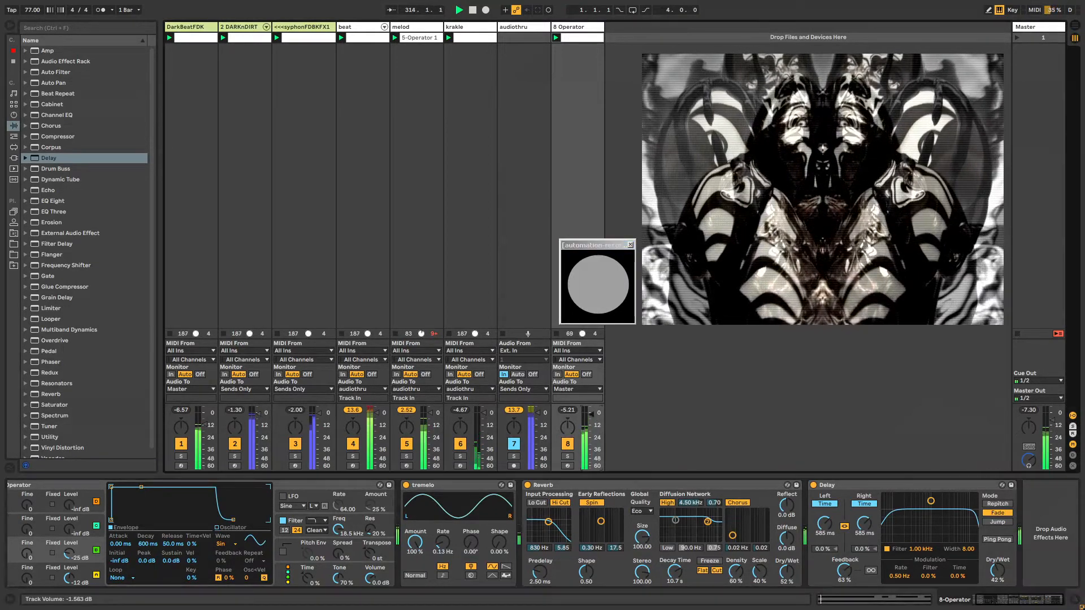
{"action": "left_click", "coordinate": [577, 38]}
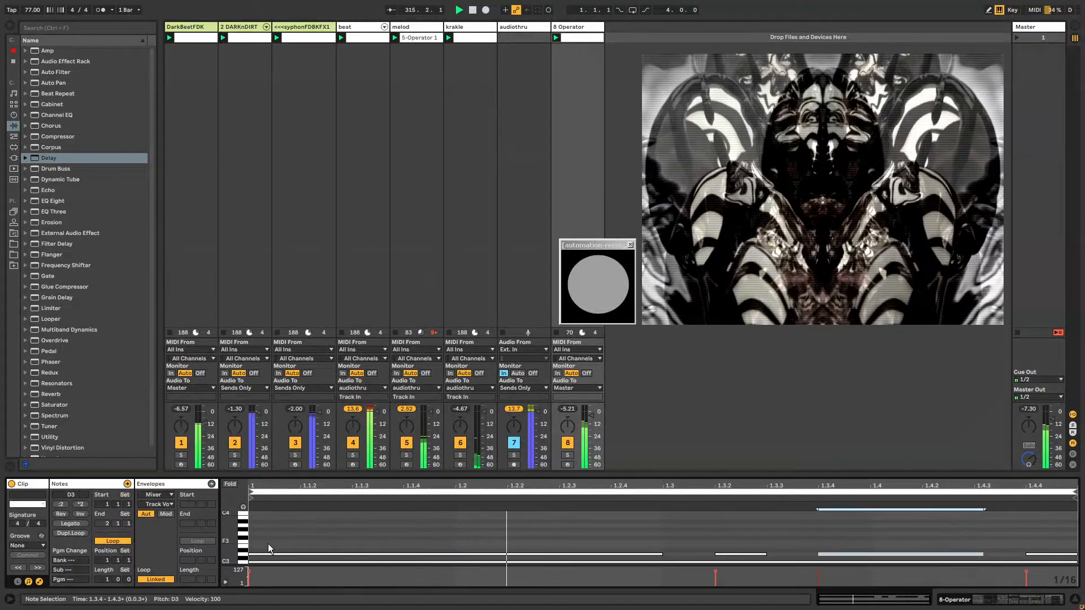
{"action": "left_click_drag", "start_coordinate": [267, 545], "coordinate": [1009, 562]}
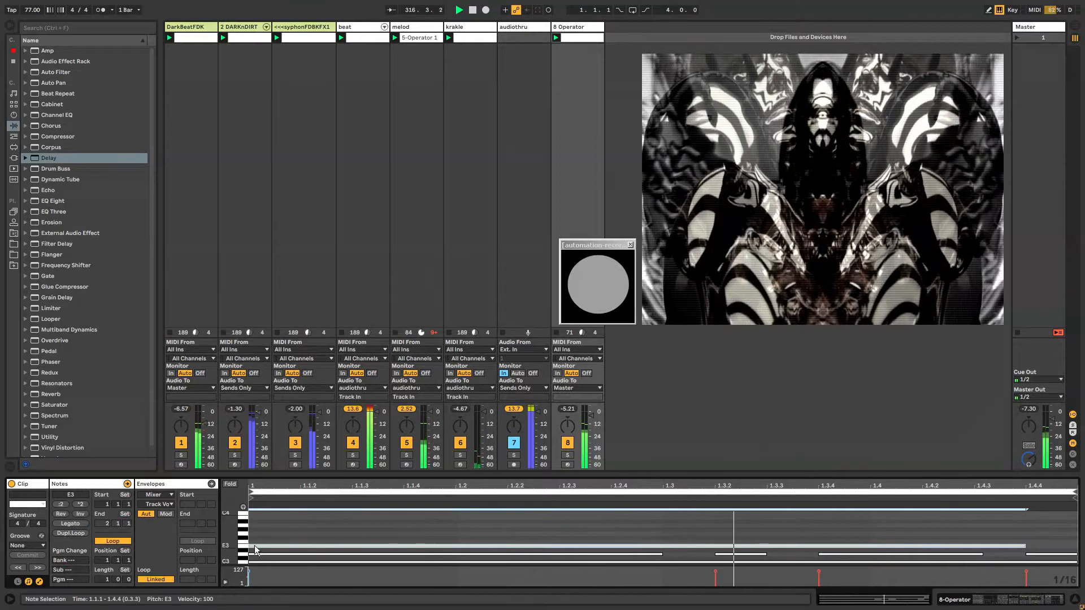
{"action": "left_click_drag", "start_coordinate": [422, 536], "coordinate": [1057, 535]}
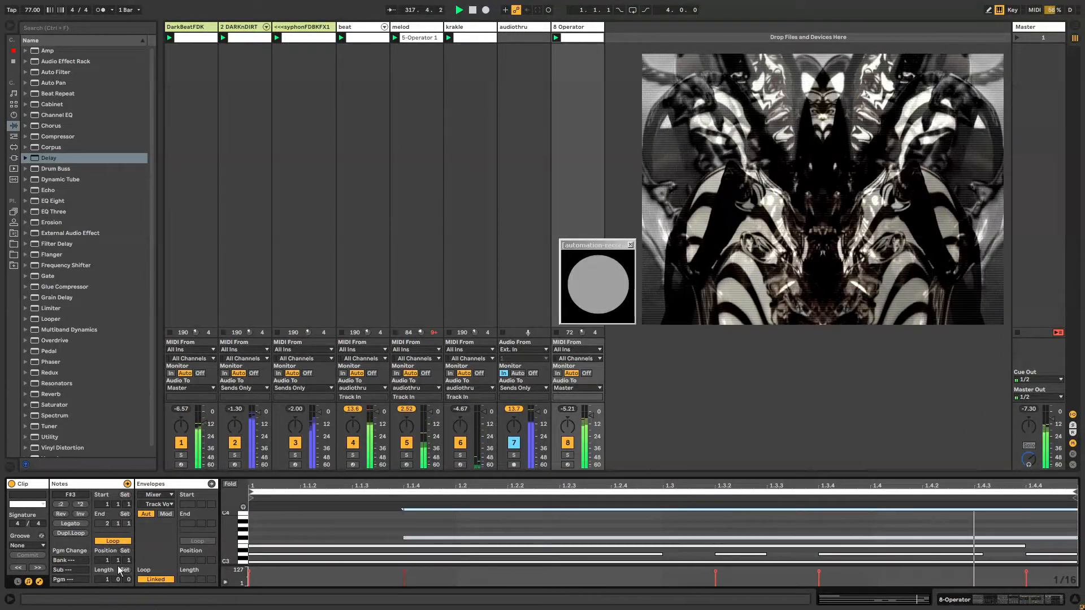
Step: Unlink the clip's envelope loop and add a G#3 note from 1.3.1 to 1.3.3
{"action": "left_click", "coordinate": [148, 579]}
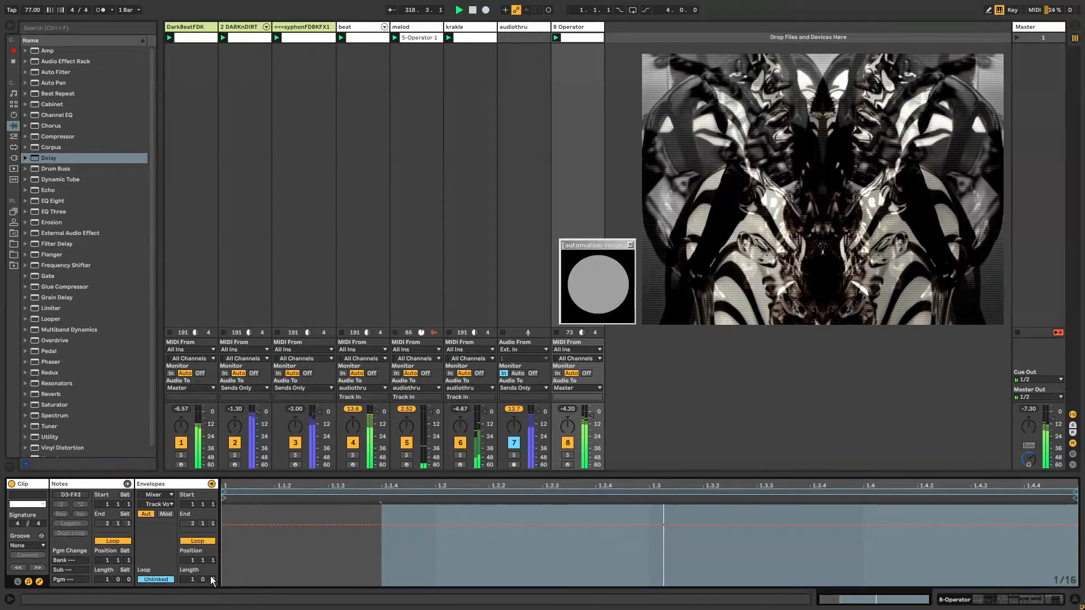
{"action": "left_click", "coordinate": [113, 484]}
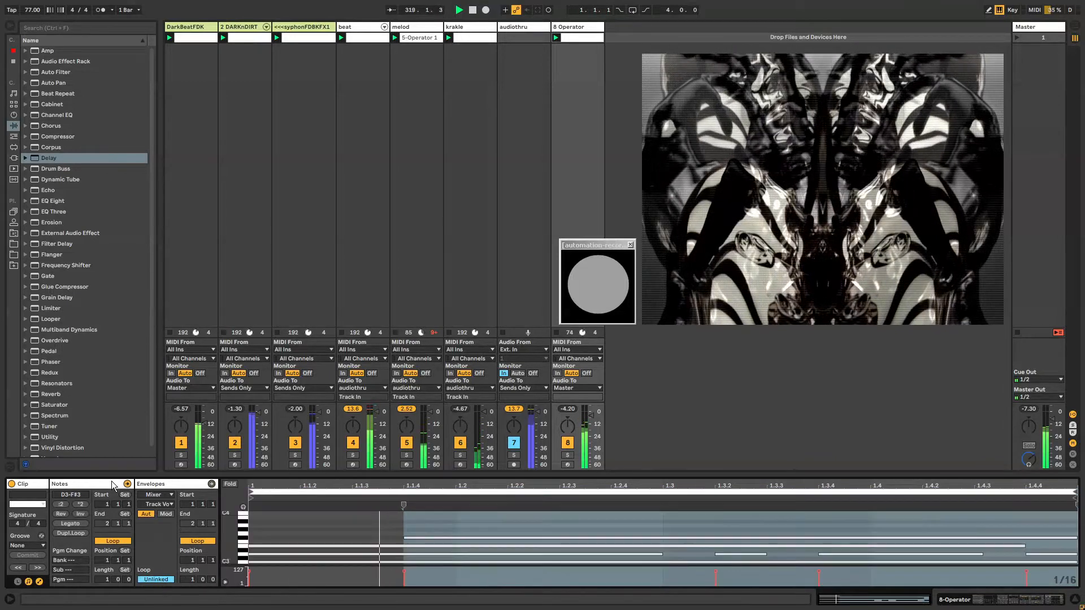
{"action": "left_click", "coordinate": [711, 533]}
{"action": "double_click", "coordinate": [710, 530]}
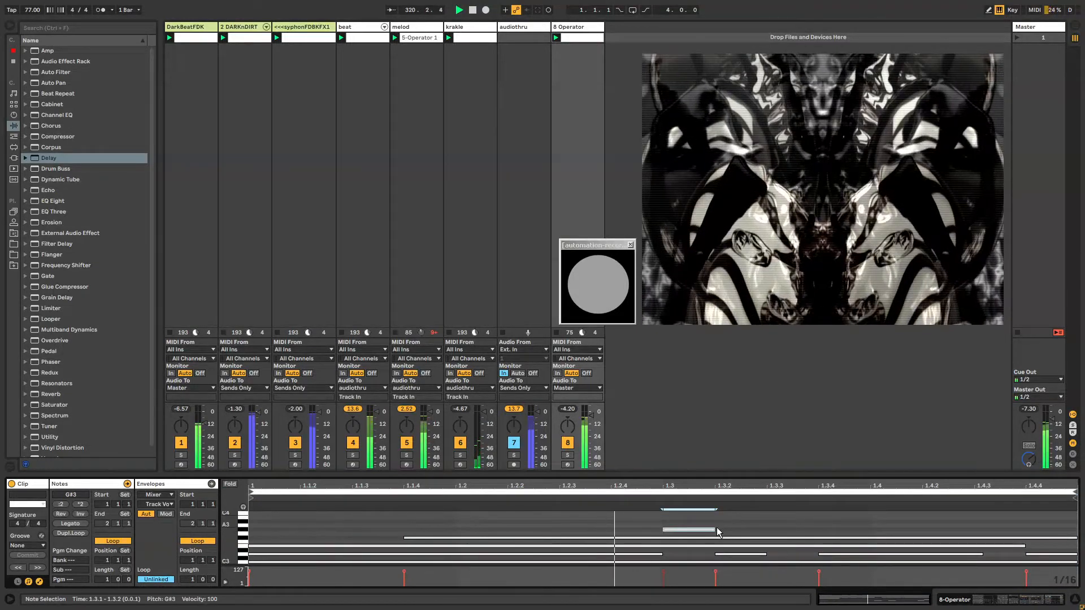
{"action": "left_click_drag", "start_coordinate": [713, 529], "coordinate": [767, 529]}
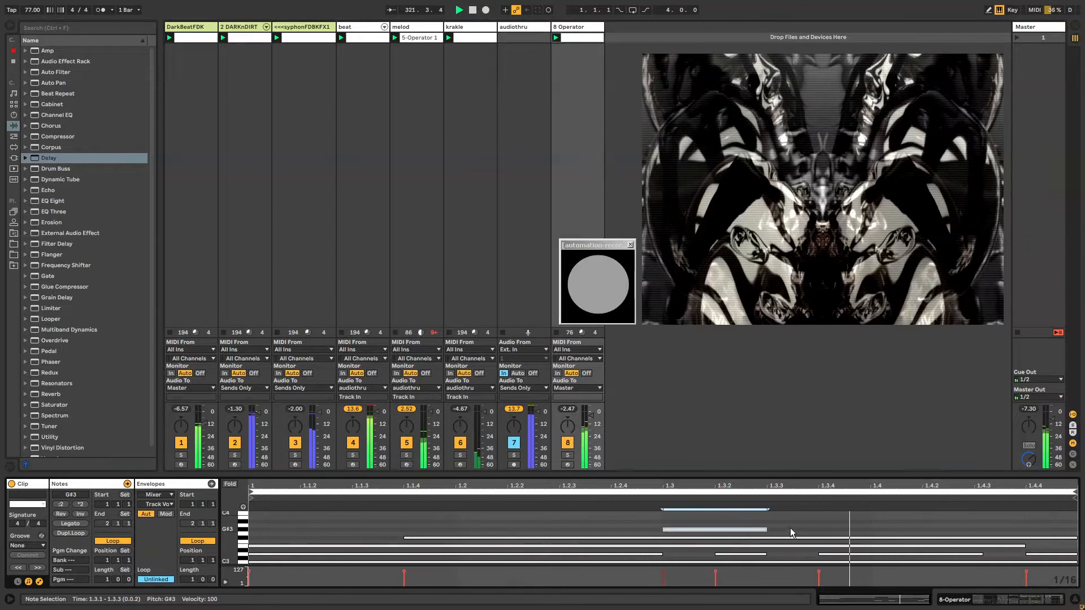
Step: Add an A3 note in the clip from 1.3.4 to 1.4.1
{"action": "double_click", "coordinate": [791, 526]}
{"action": "left_click_drag", "start_coordinate": [819, 526], "coordinate": [871, 526]}
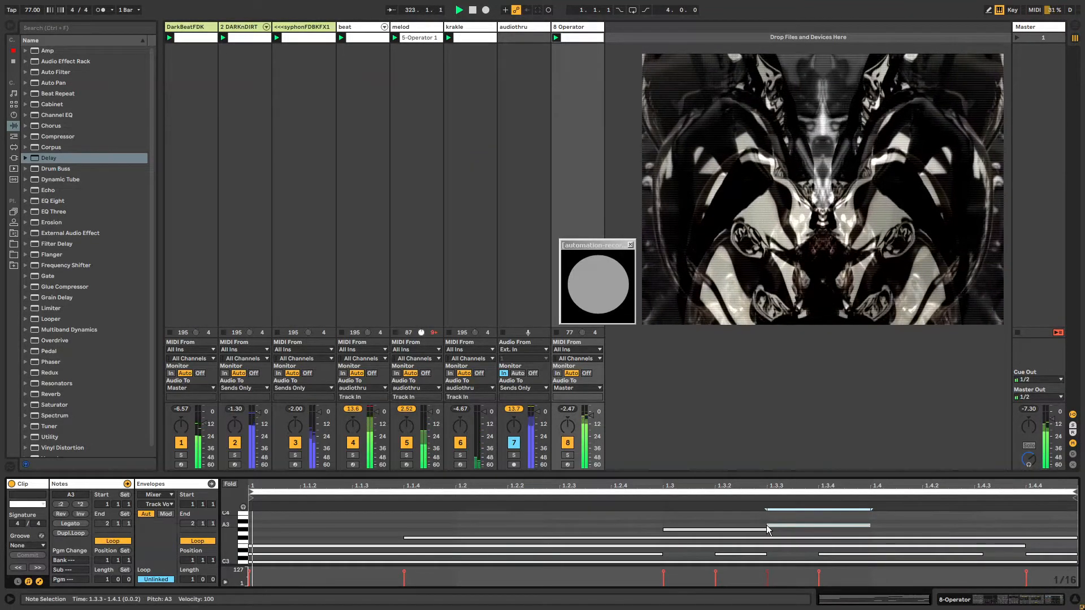
{"action": "left_click_drag", "start_coordinate": [768, 526], "coordinate": [818, 523]}
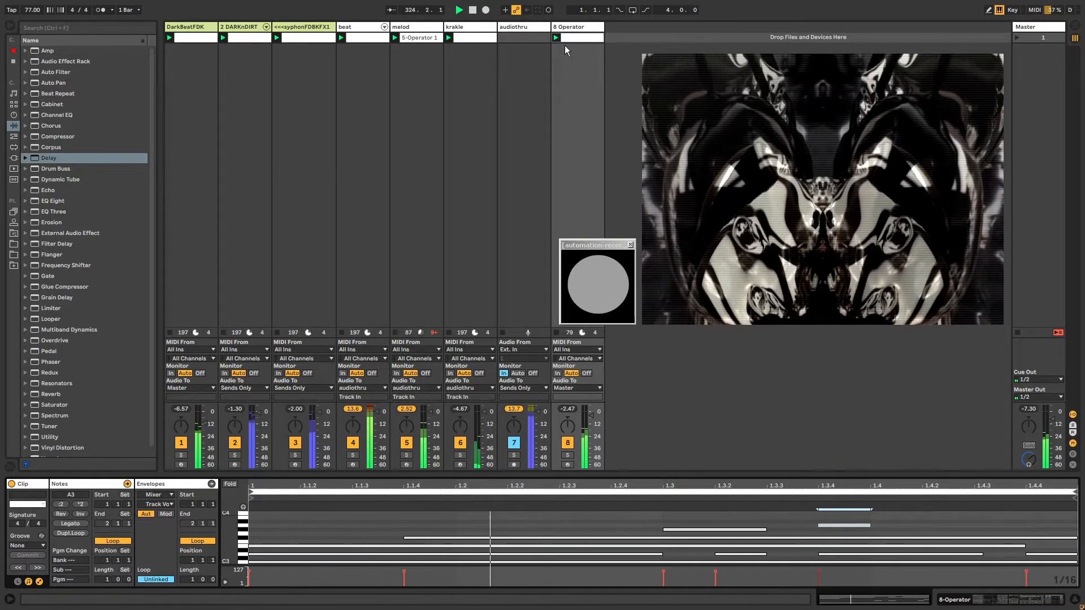
Step: Duplicate all notes of bar 1 into bar 2 and extend the clip loop to two bars
{"action": "left_click", "coordinate": [575, 32]}
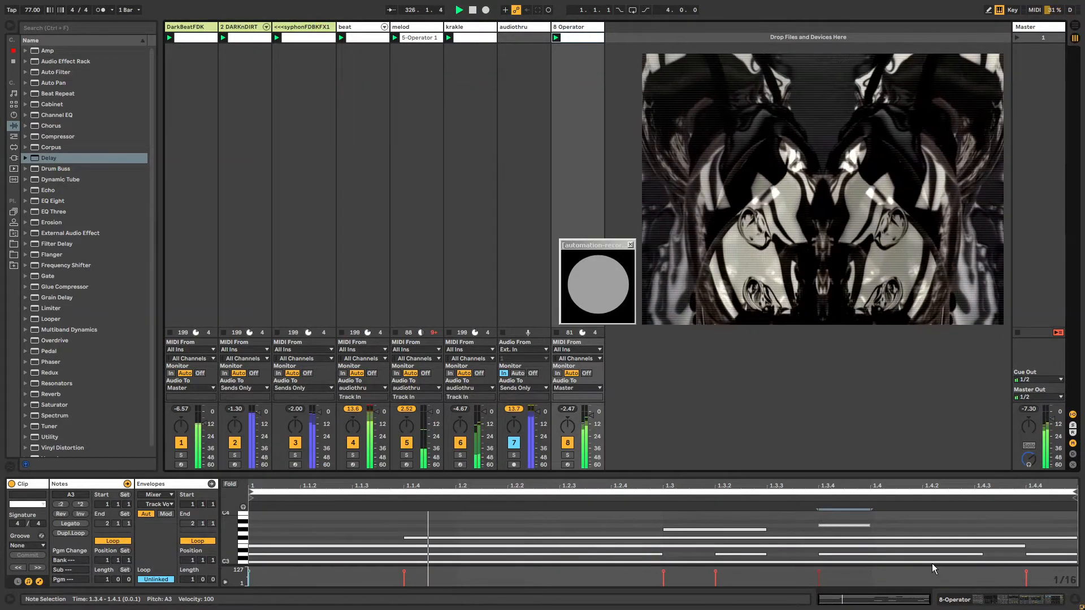
{"action": "left_click", "coordinate": [254, 514]}
{"action": "key", "text": "ctrl+a"}
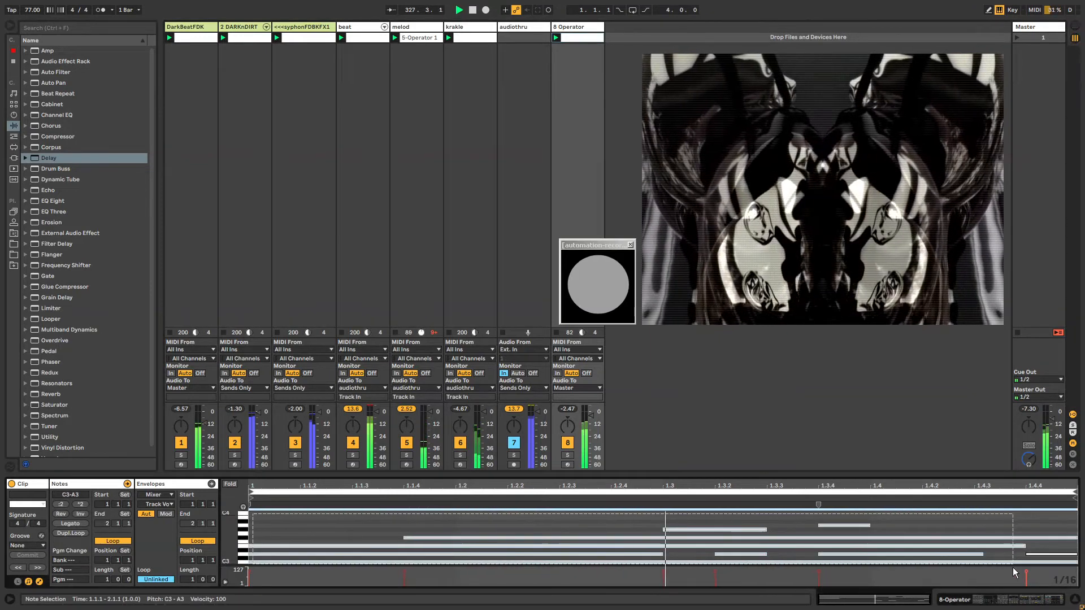
{"action": "key", "text": "ctrl+d"}
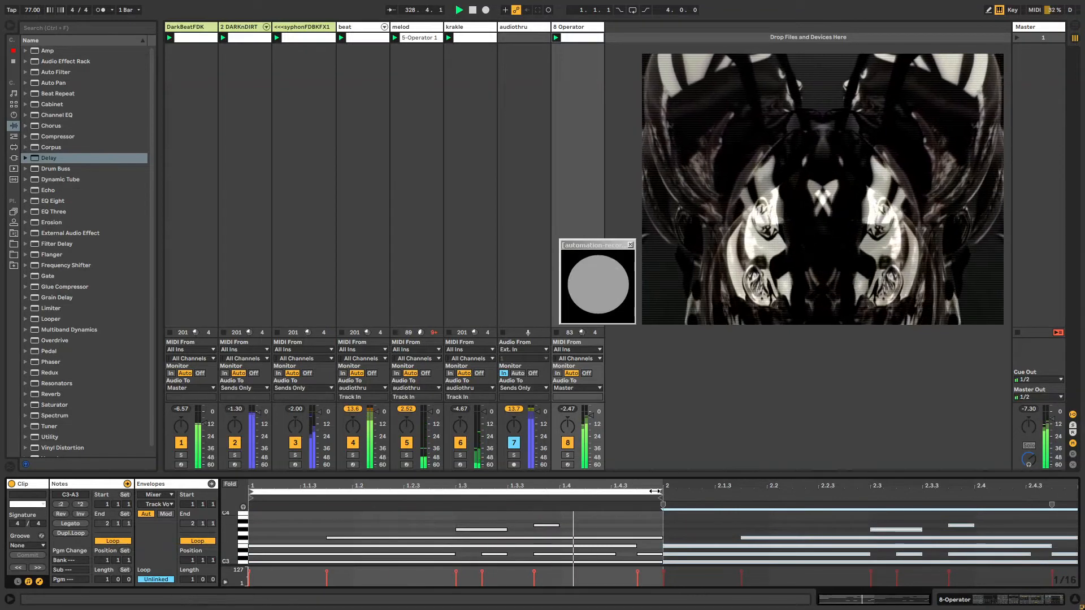
{"action": "left_click_drag", "start_coordinate": [654, 491], "coordinate": [1050, 495]}
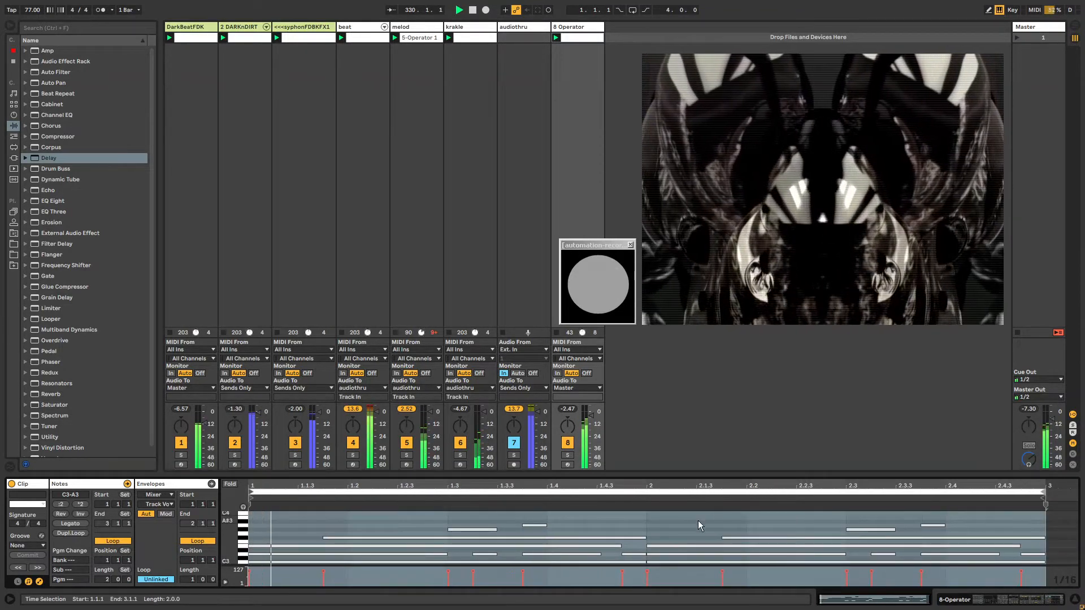
Step: Duplicate bar 2's notes into bar 3 and extend the clip loop to three bars
{"action": "left_click_drag", "start_coordinate": [651, 516], "coordinate": [1043, 588]}
{"action": "key", "text": "ctrl+d"}
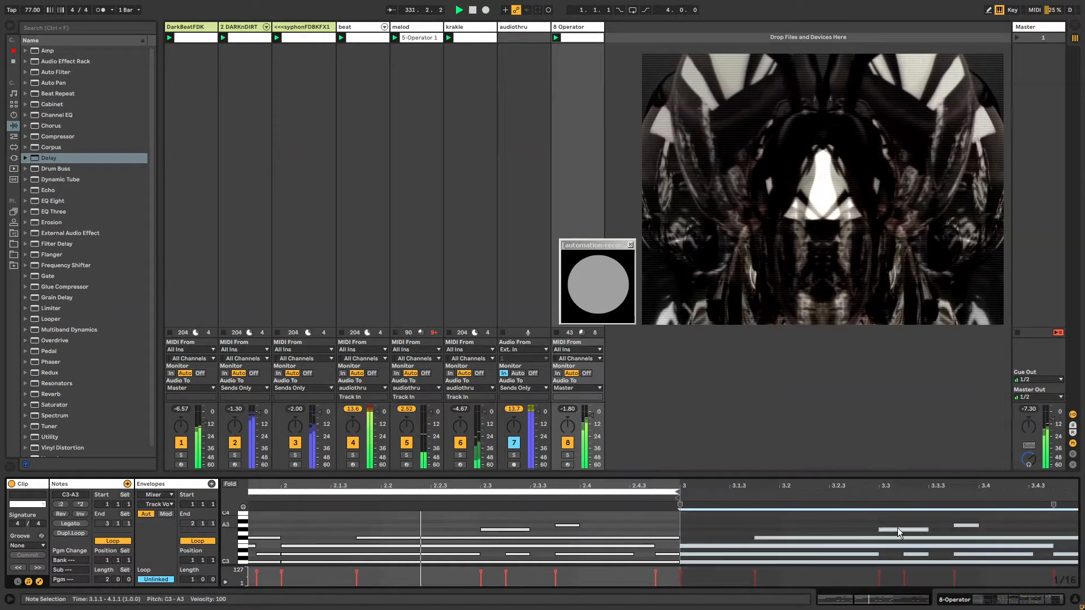
{"action": "left_click_drag", "start_coordinate": [740, 480], "coordinate": [740, 459]}
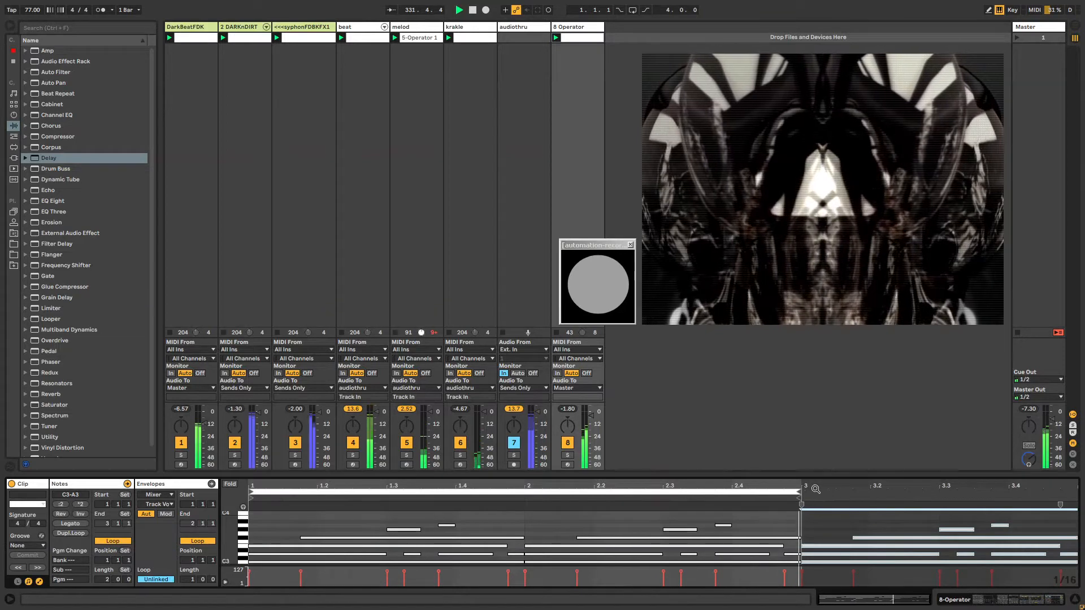
{"action": "left_click_drag", "start_coordinate": [802, 494], "coordinate": [1073, 506]}
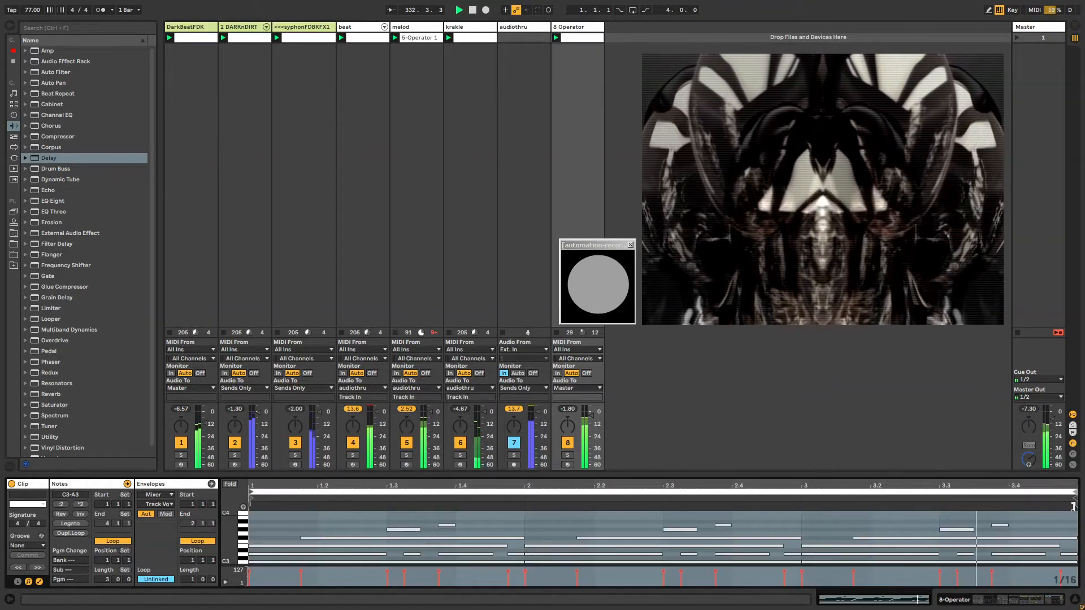
Step: Duplicate bar 3's notes into bar 4 and extend the clip loop to four bars
{"action": "left_click", "coordinate": [818, 512]}
{"action": "left_click", "coordinate": [574, 524]}
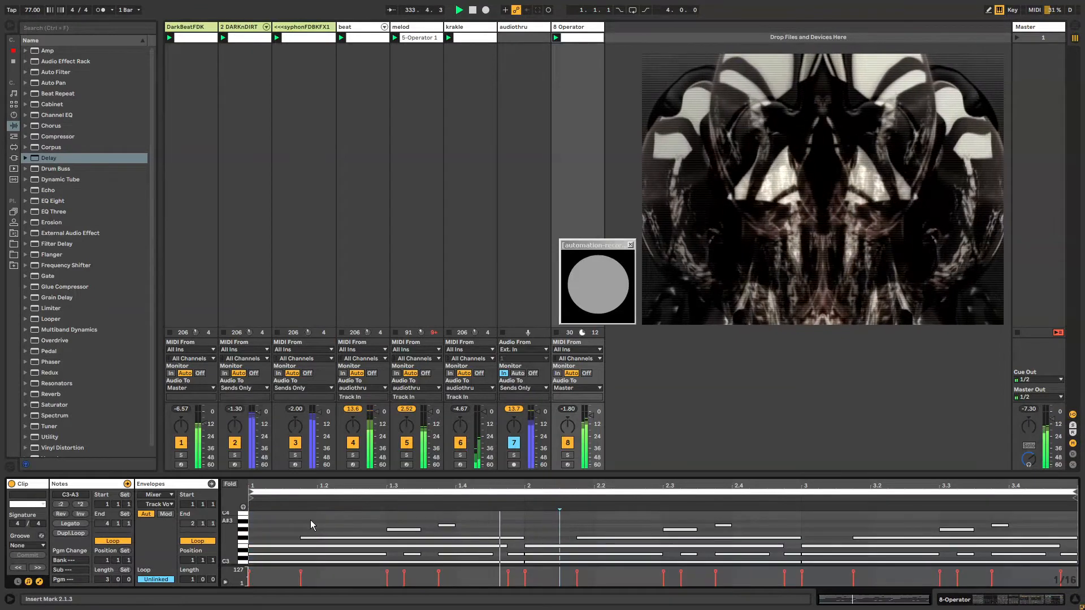
{"action": "left_click", "coordinate": [524, 511]}
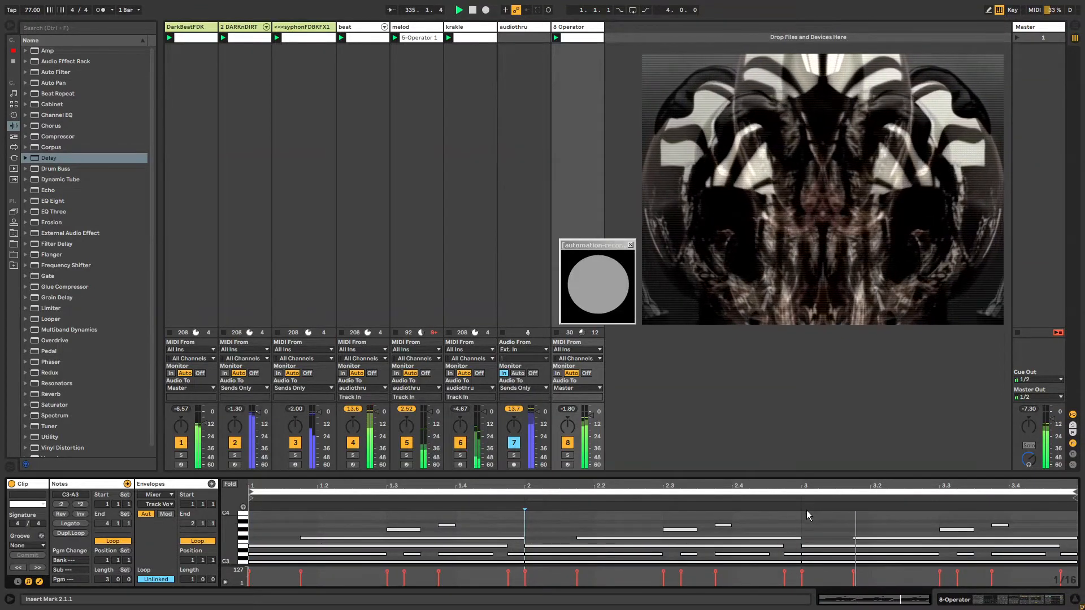
{"action": "left_click_drag", "start_coordinate": [804, 513], "coordinate": [1081, 605]}
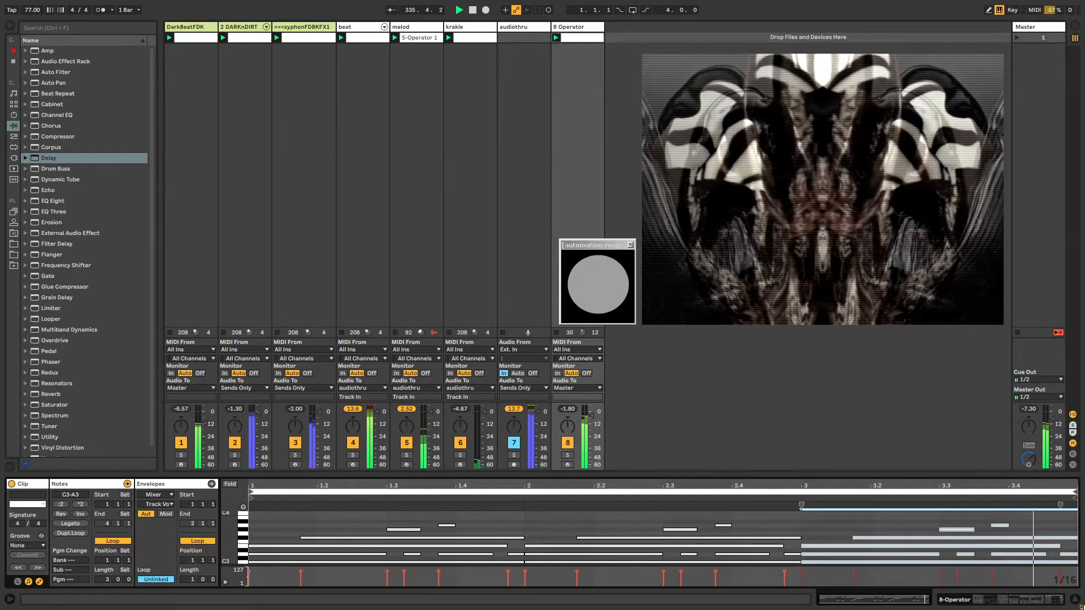
{"action": "key", "text": "ctrl+d"}
{"action": "double_click", "coordinate": [829, 482]}
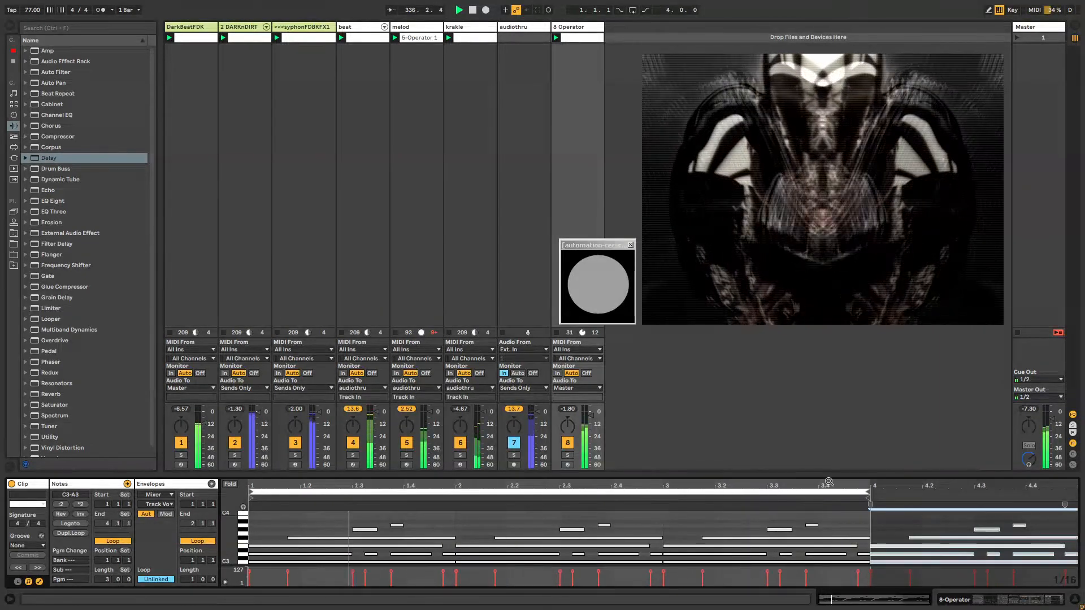
{"action": "mouse_move", "coordinate": [869, 493]}
{"action": "left_mouse_down"}
{"action": "mouse_move", "coordinate": [1074, 493]}
{"action": "mouse_move", "coordinate": [1038, 494]}
{"action": "left_mouse_up"}
{"action": "double_click", "coordinate": [1039, 485]}
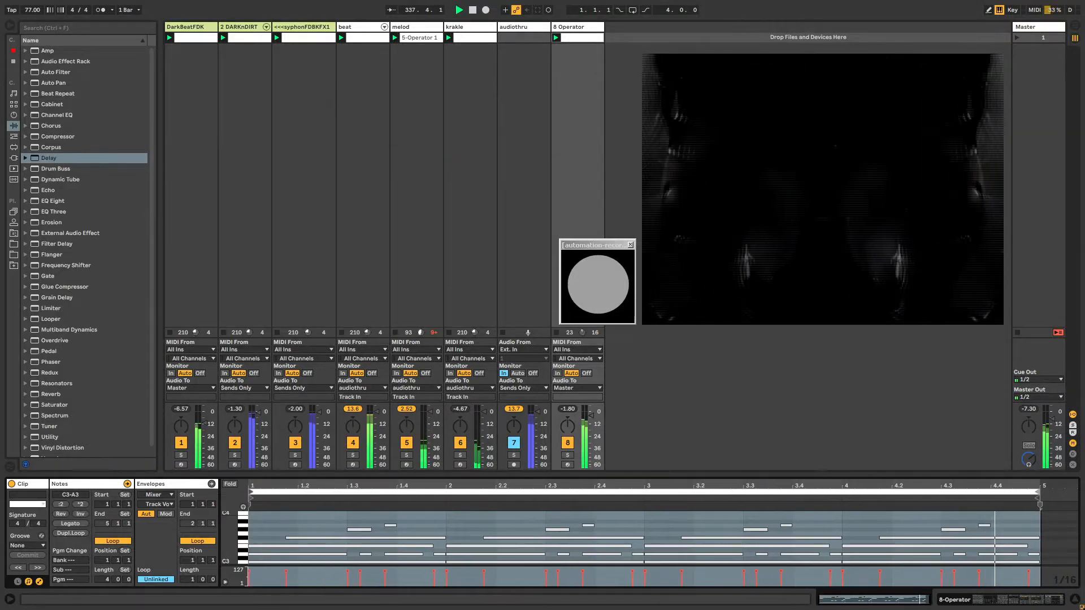
Step: Delete the notes from E3 up in bar 1 and the notes from F#3 up in bar 2
{"action": "left_click", "coordinate": [673, 518]}
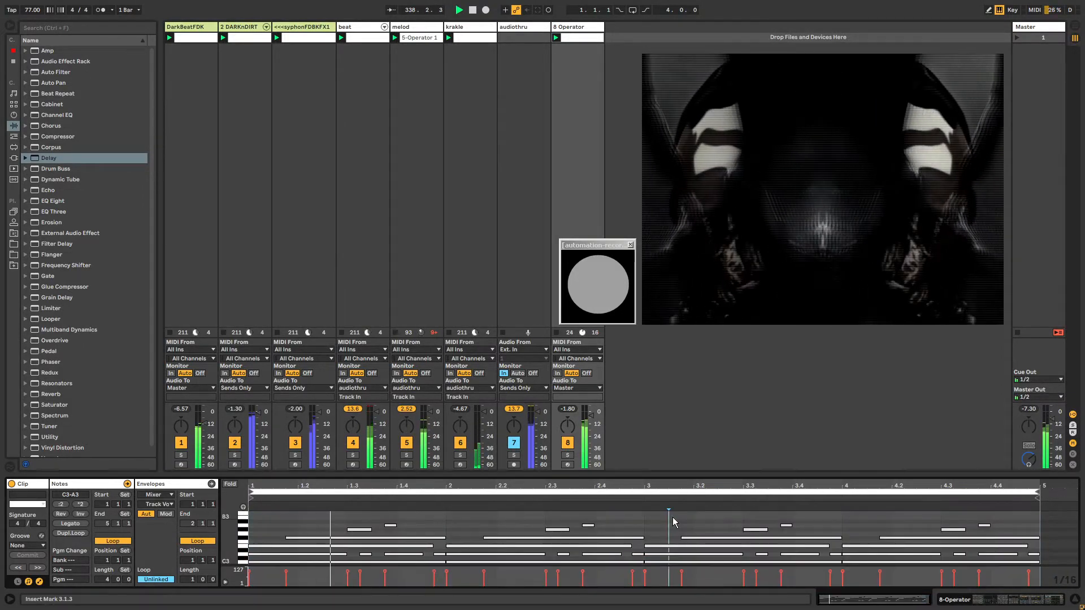
{"action": "left_click", "coordinate": [445, 517]}
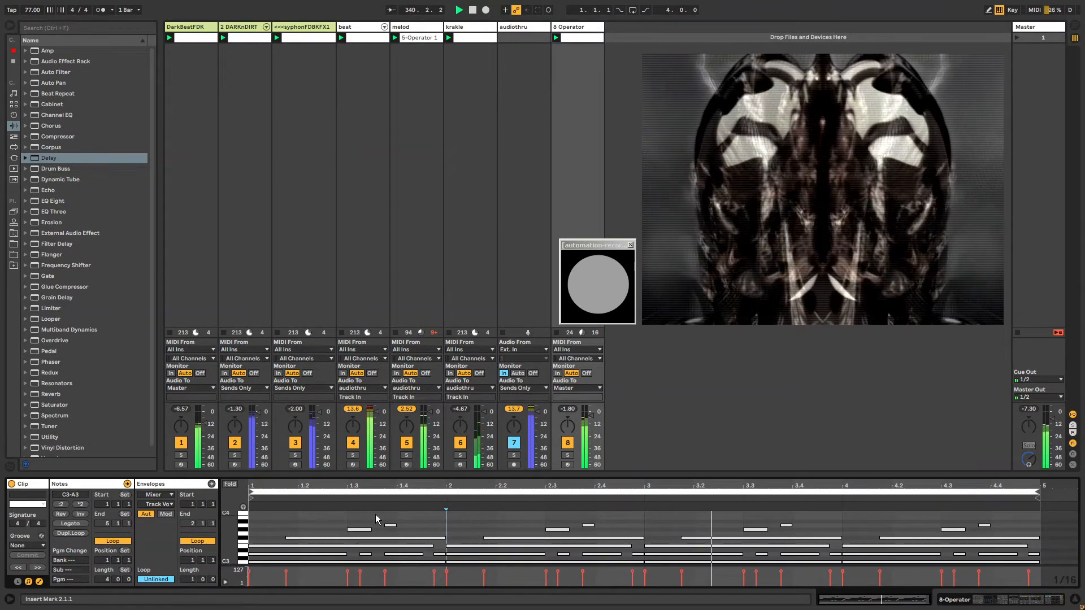
{"action": "left_click_drag", "start_coordinate": [274, 518], "coordinate": [423, 554]}
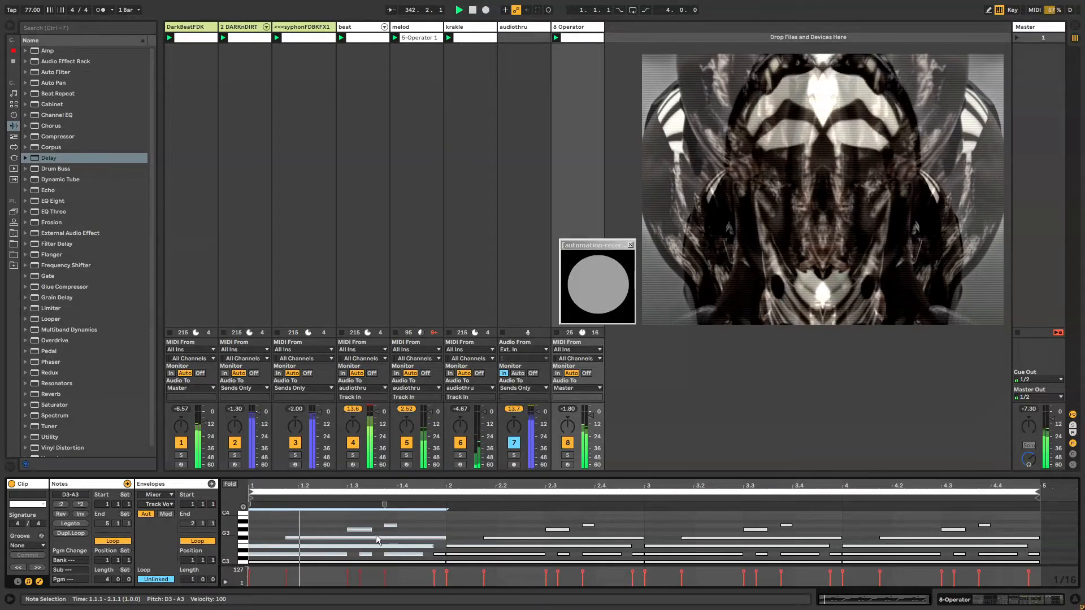
{"action": "left_click_drag", "start_coordinate": [300, 514], "coordinate": [398, 552]}
{"action": "key", "text": "Delete"}
{"action": "left_click_drag", "start_coordinate": [462, 525], "coordinate": [602, 543]}
{"action": "key", "text": "Delete"}
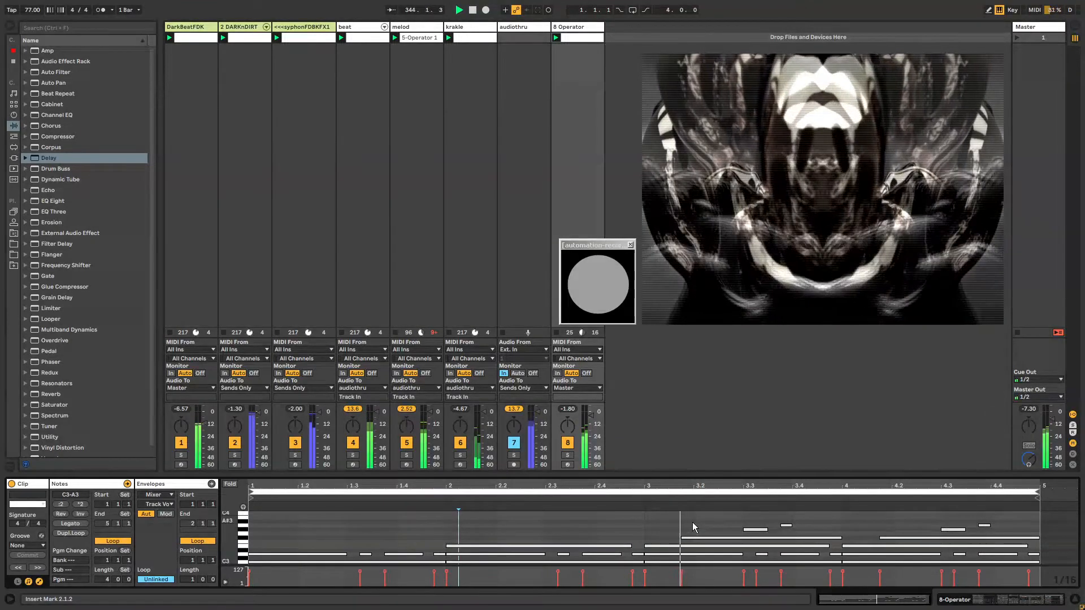
Step: Delete the G#3 and A3 notes from bar 3 and the notes from F#3 up in bar 4
{"action": "left_click_drag", "start_coordinate": [717, 520], "coordinate": [791, 538]}
{"action": "key", "text": "Delete"}
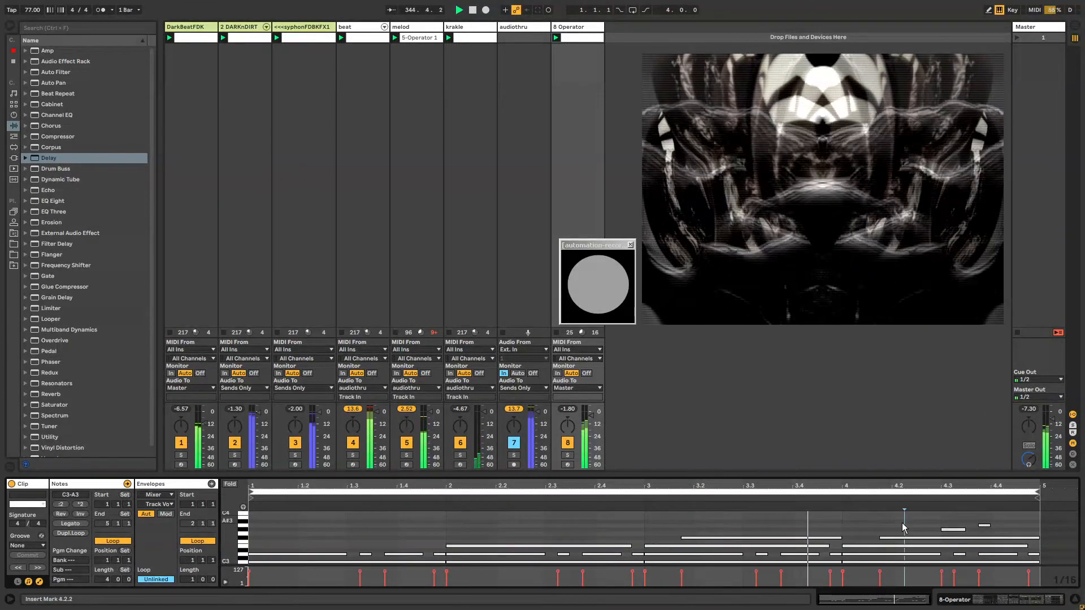
{"action": "left_click_drag", "start_coordinate": [902, 524], "coordinate": [439, 562]}
{"action": "key", "text": "Delete"}
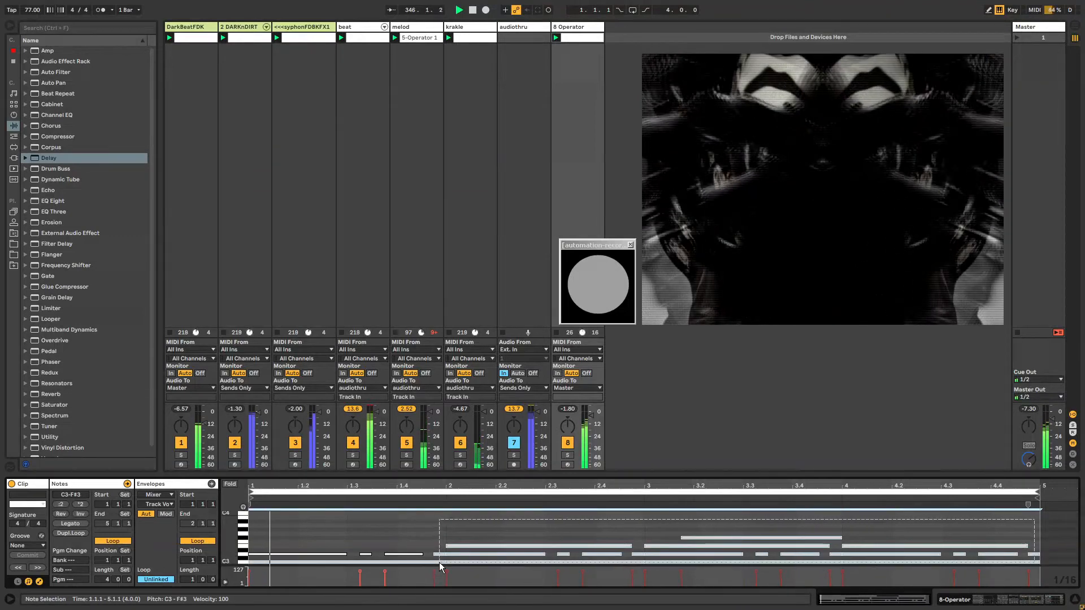
Step: Duplicate the notes of bars 2 to 4 directly after bar 4 and extend the clip loop to seven bars
{"action": "left_click_drag", "start_coordinate": [447, 520], "coordinate": [1040, 567]}
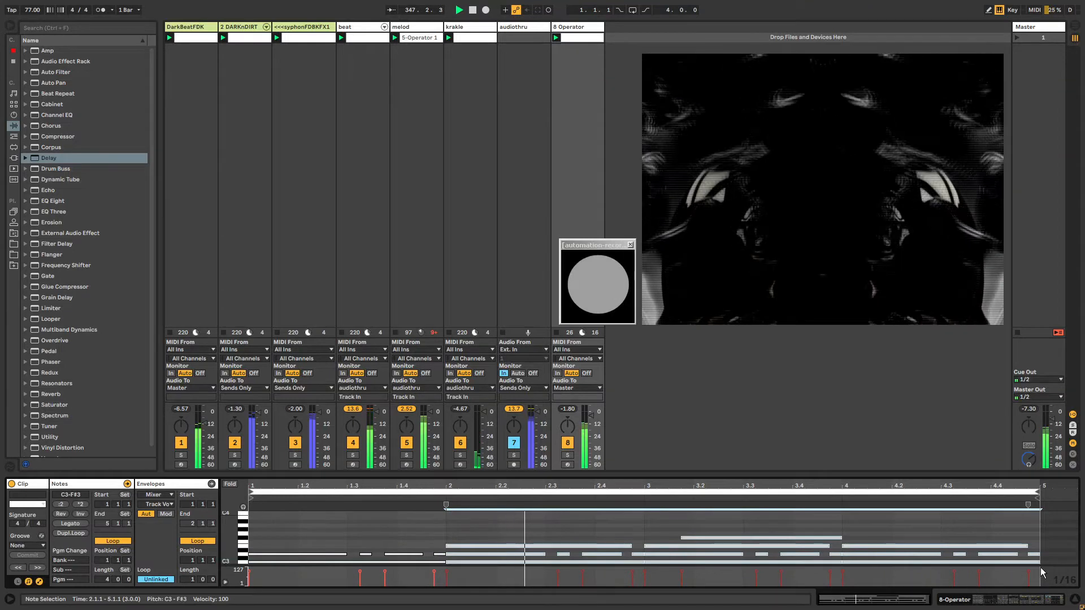
{"action": "key", "text": "ctrl+d"}
{"action": "left_click_drag", "start_coordinate": [493, 489], "coordinate": [1021, 504]}
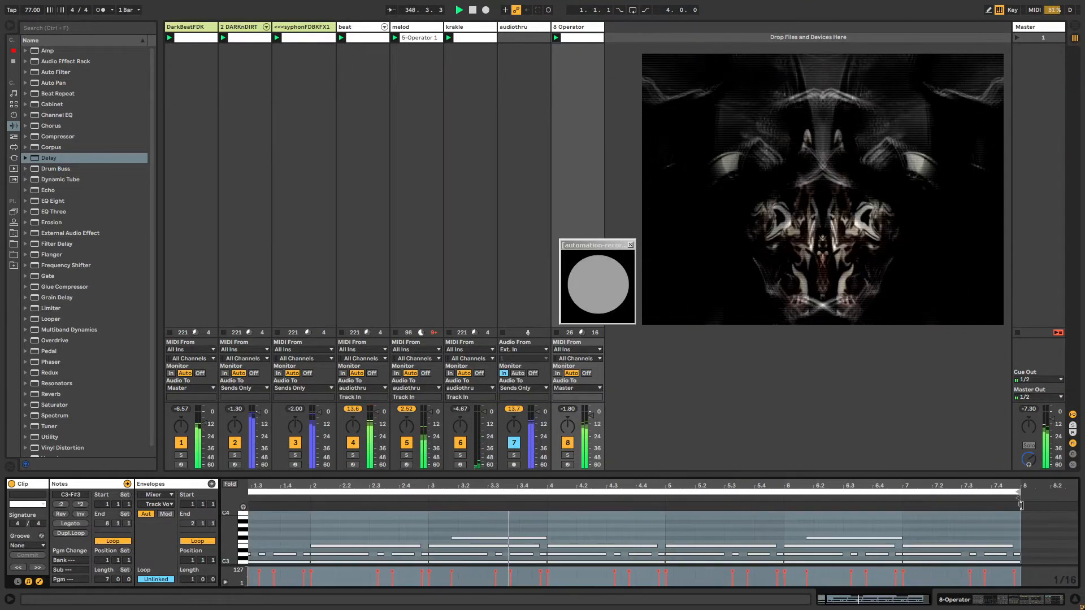
Step: Add a G#3 note in bar 6 from 6.3.1 to 6.3.4
{"action": "left_click", "coordinate": [856, 528]}
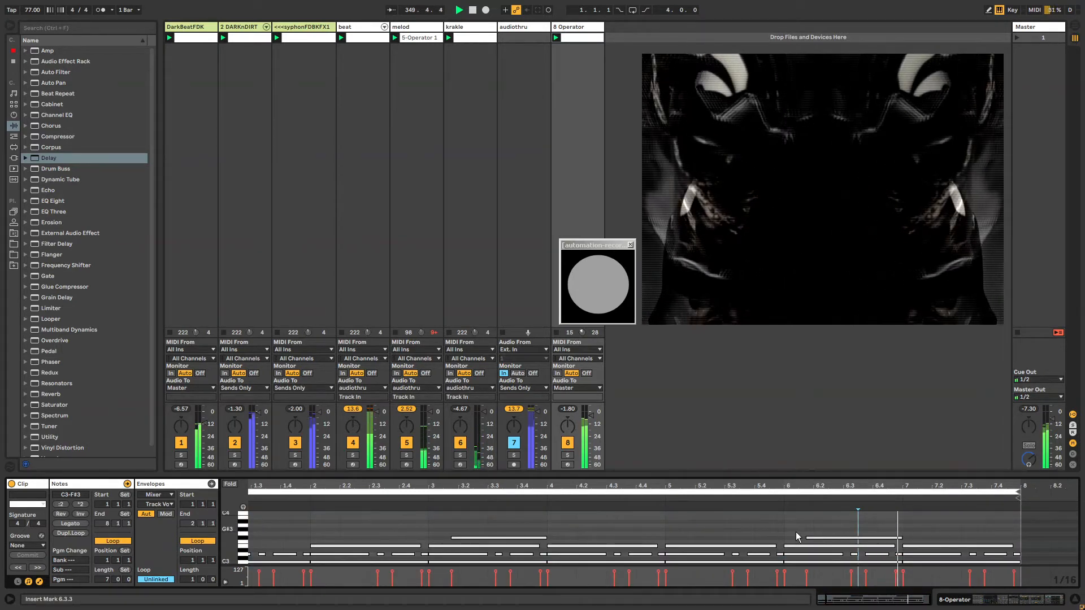
{"action": "left_click", "coordinate": [1023, 530]}
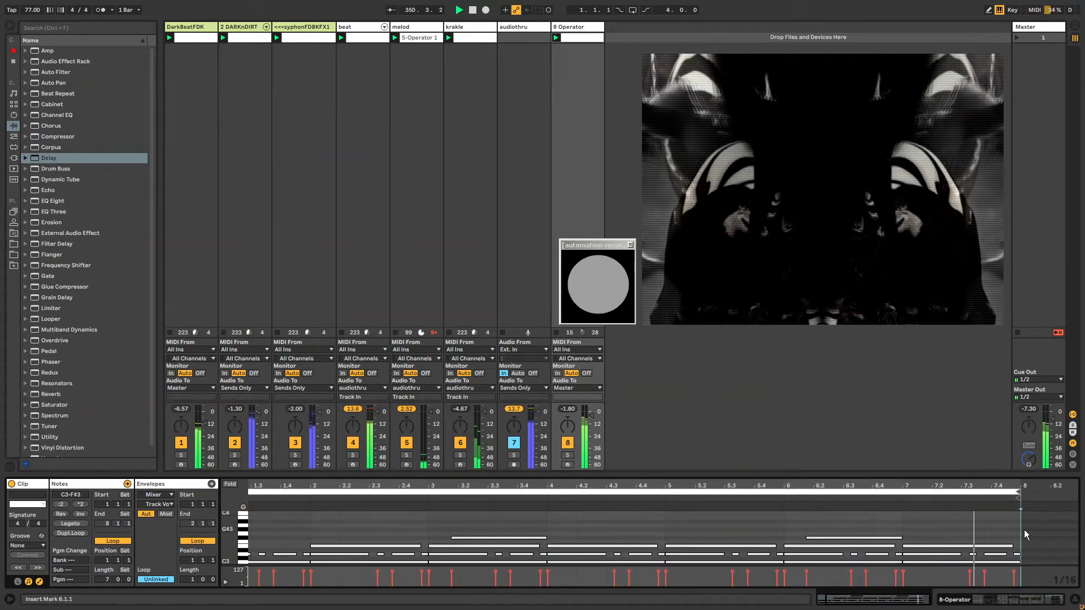
{"action": "double_click", "coordinate": [844, 529]}
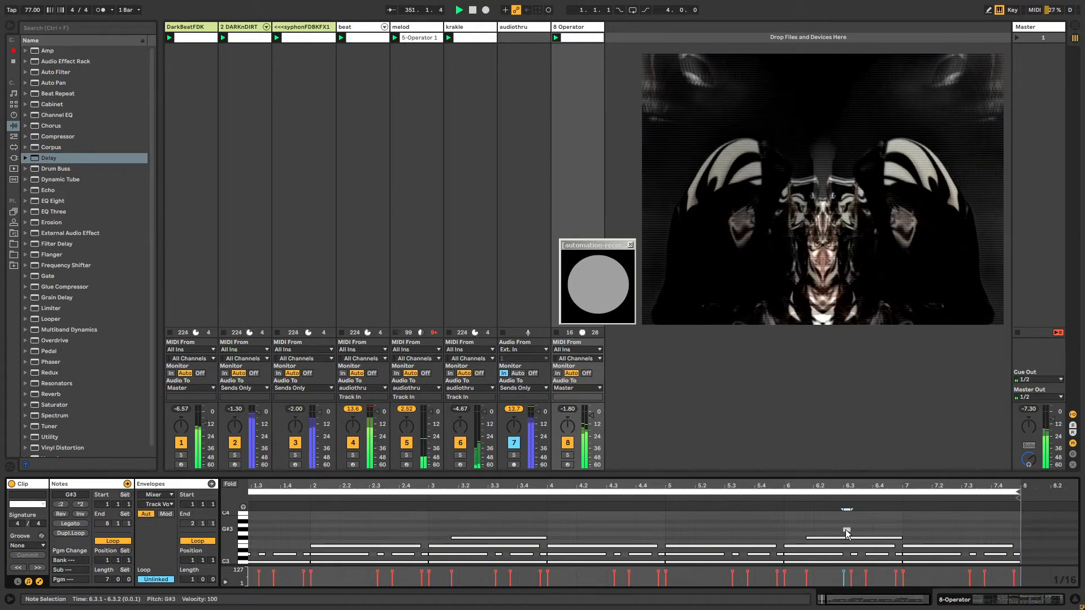
{"action": "left_click_drag", "start_coordinate": [850, 530], "coordinate": [860, 530]}
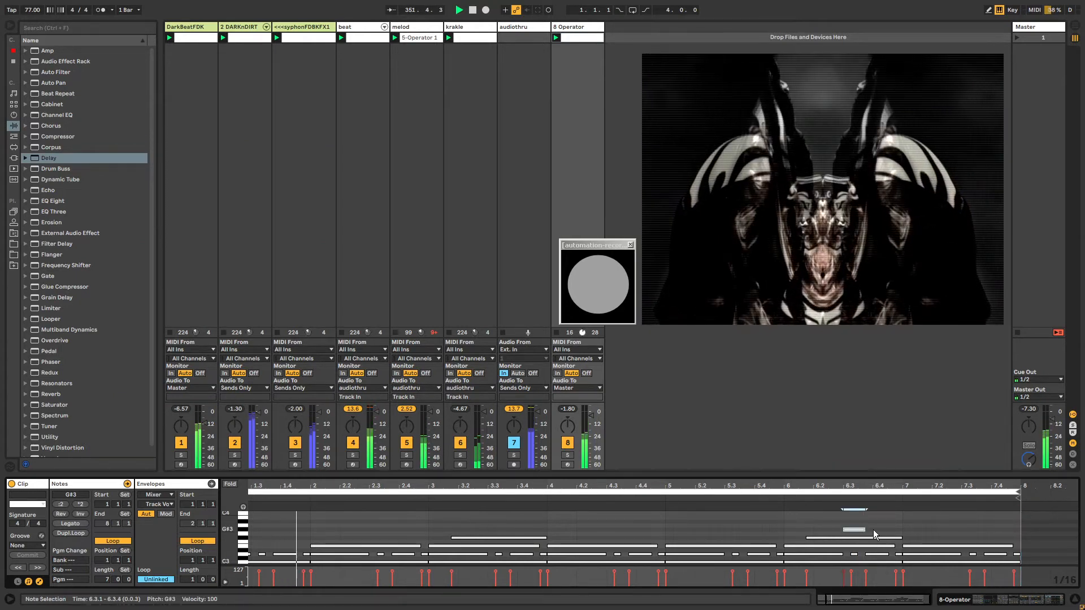
Step: Add an A3 note from 6.3.4 to 6.4.3 and a G#3 note from 4.2.2 to 5.1.1 in the Operator clip
{"action": "double_click", "coordinate": [868, 522]}
{"action": "key", "text": "Down"}
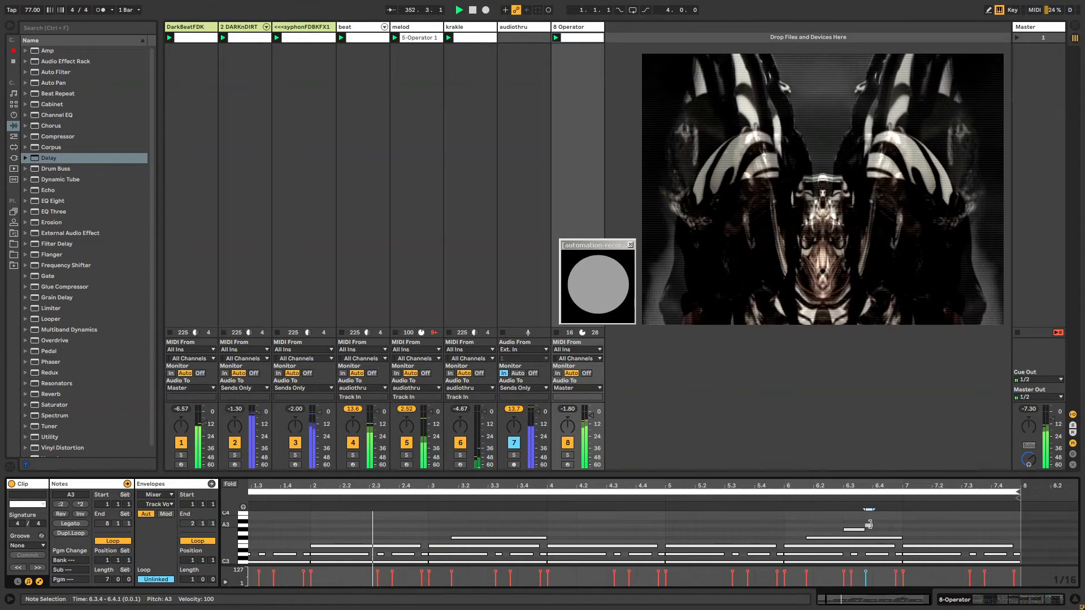
{"action": "left_click_drag", "start_coordinate": [872, 526], "coordinate": [887, 530]}
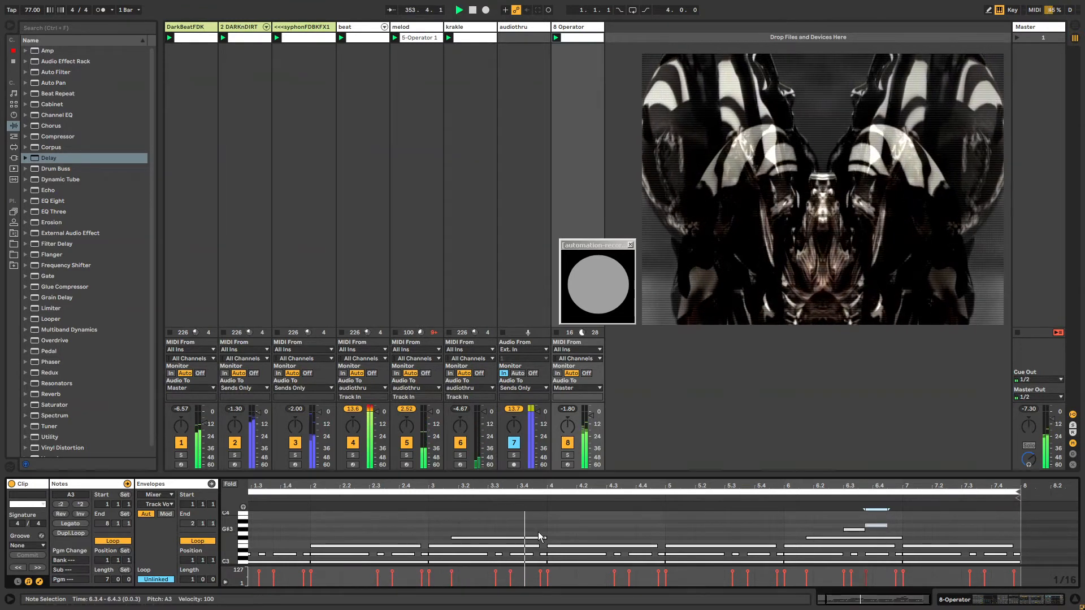
{"action": "double_click", "coordinate": [584, 530]}
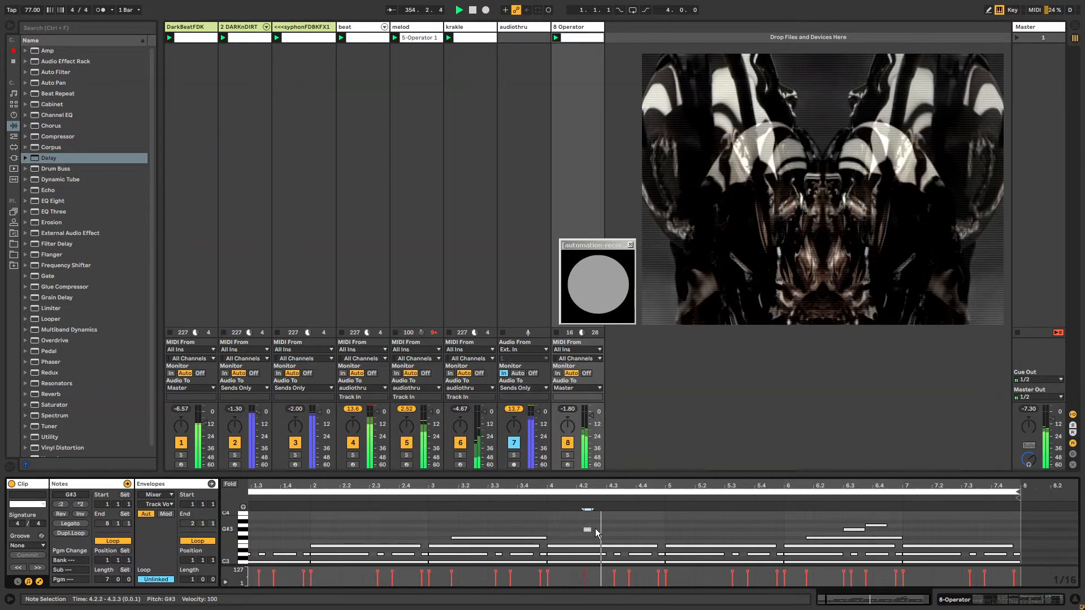
{"action": "left_click_drag", "start_coordinate": [595, 529], "coordinate": [666, 530]}
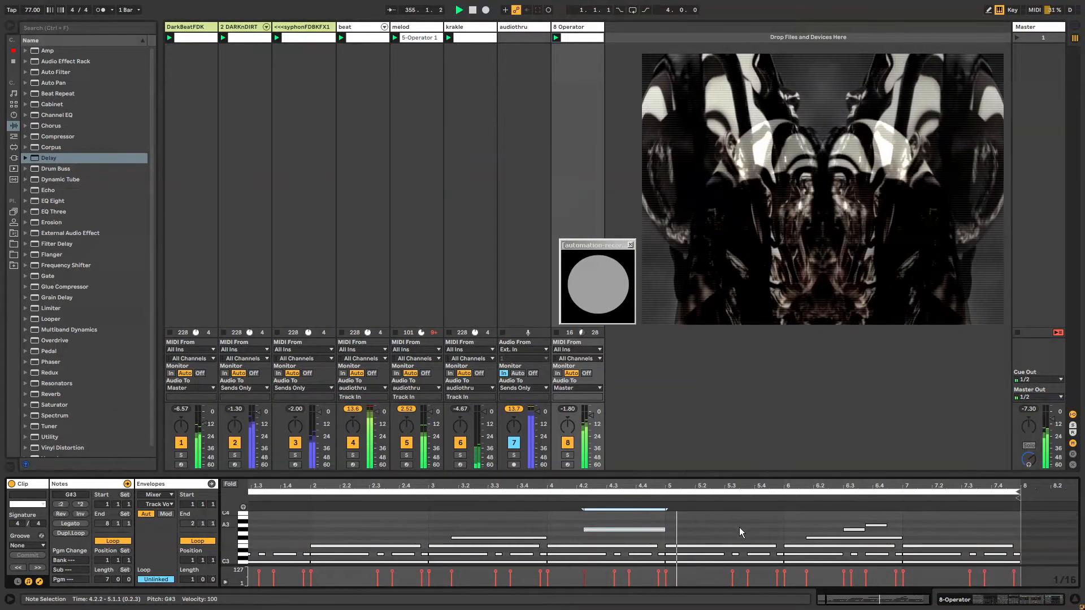
{"action": "left_click_drag", "start_coordinate": [734, 529], "coordinate": [809, 510]}
Step: Set the envelope of Operator's oscillator A to an attack of 2.10 s, a decay of 217 ms and a release of 6.19 s
{"action": "left_click", "coordinate": [579, 31]}
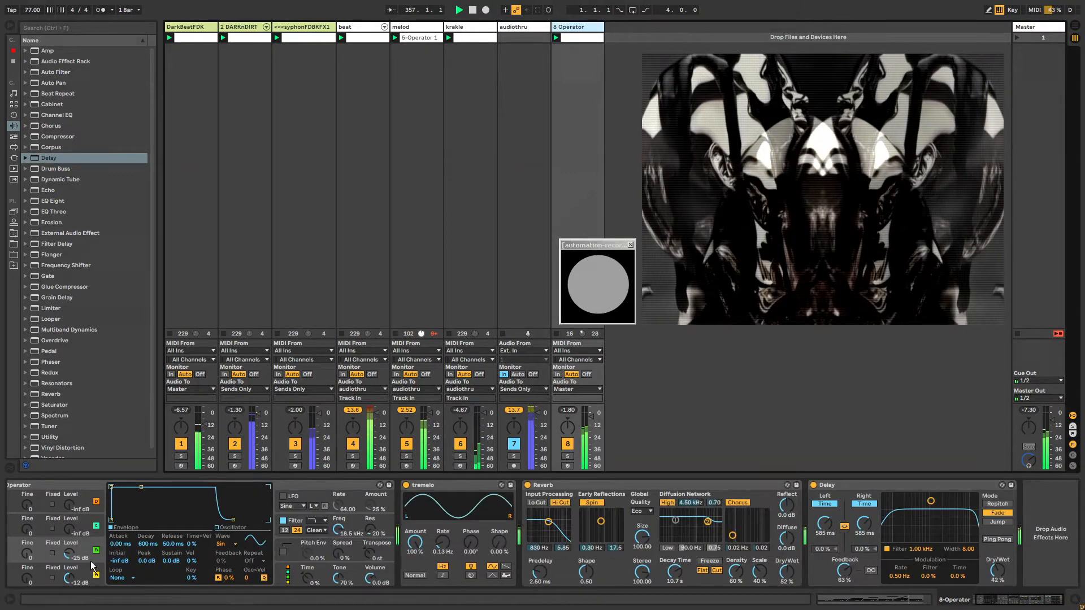
{"action": "left_click_drag", "start_coordinate": [118, 494], "coordinate": [162, 488]}
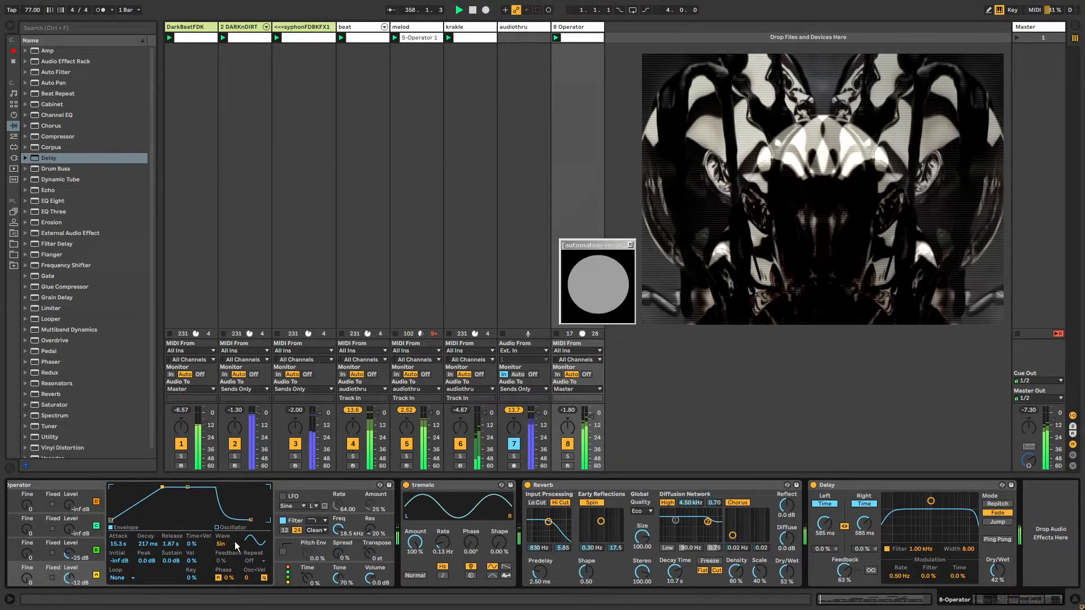
{"action": "left_click", "coordinate": [286, 574]}
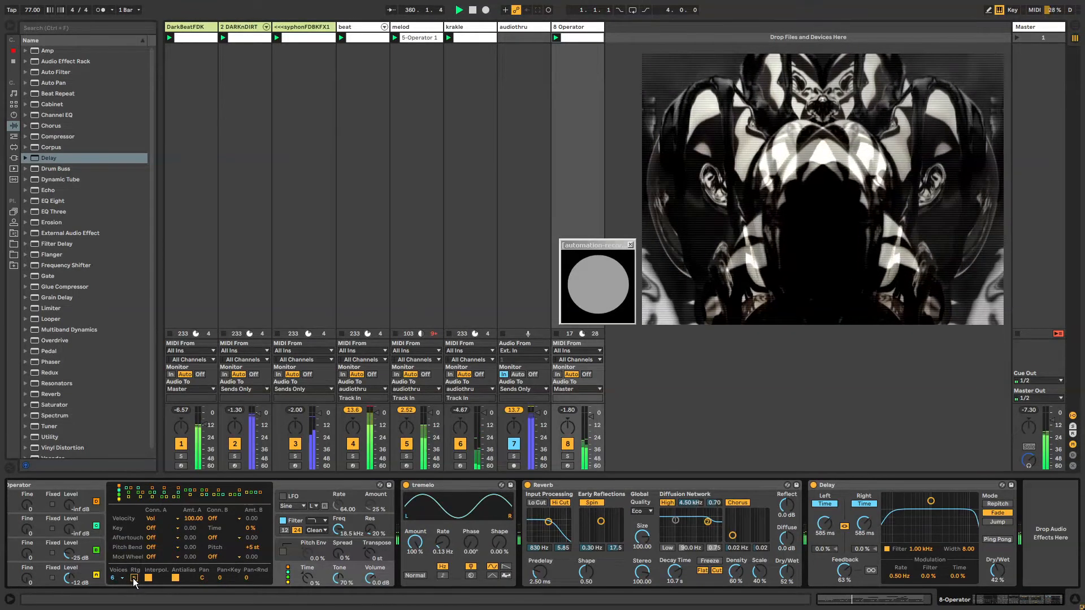
{"action": "left_click", "coordinate": [103, 572]}
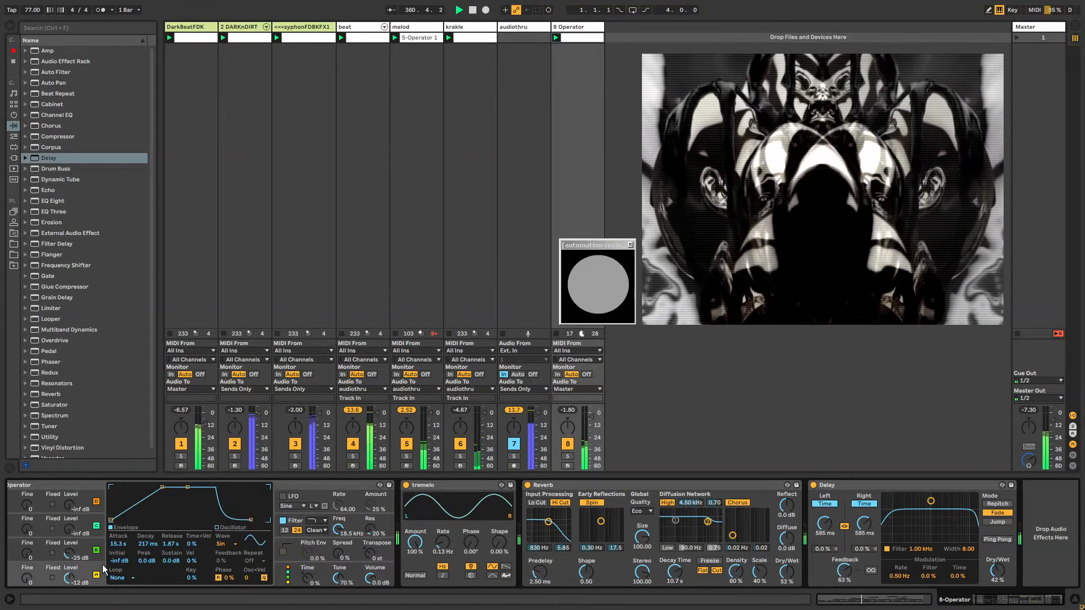
{"action": "left_click_drag", "start_coordinate": [247, 520], "coordinate": [259, 521]}
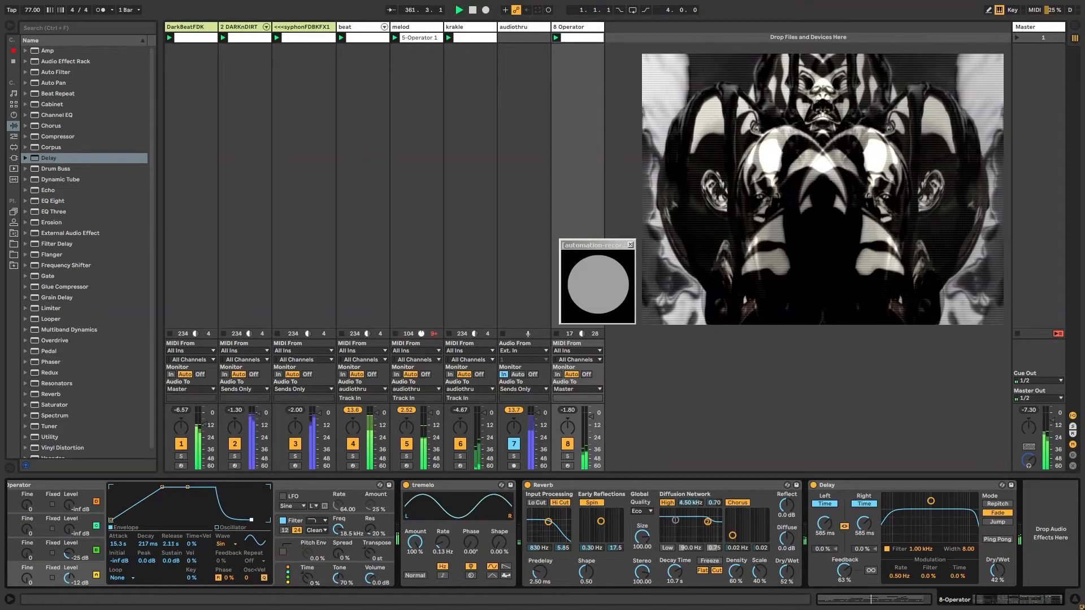
{"action": "left_click", "coordinate": [320, 482]}
{"action": "left_click_drag", "start_coordinate": [162, 487], "coordinate": [154, 487]}
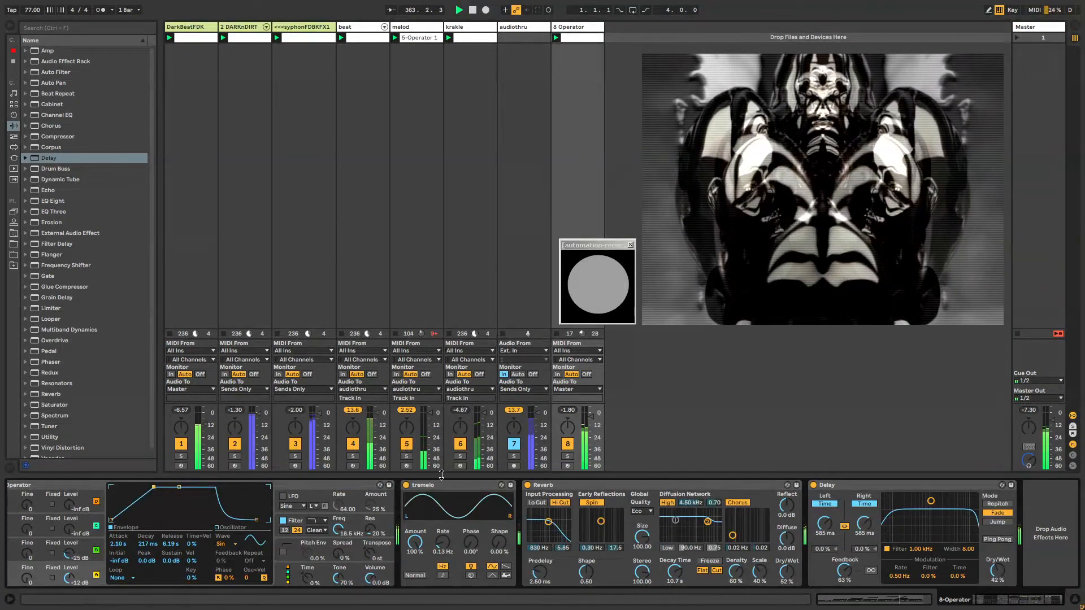
Step: Duplicate the tremelo device on the Operator track and set the first copy's rate to 1.77 Hz and amount to 71.4 %
{"action": "double_click", "coordinate": [421, 485]}
{"action": "double_click", "coordinate": [409, 503]}
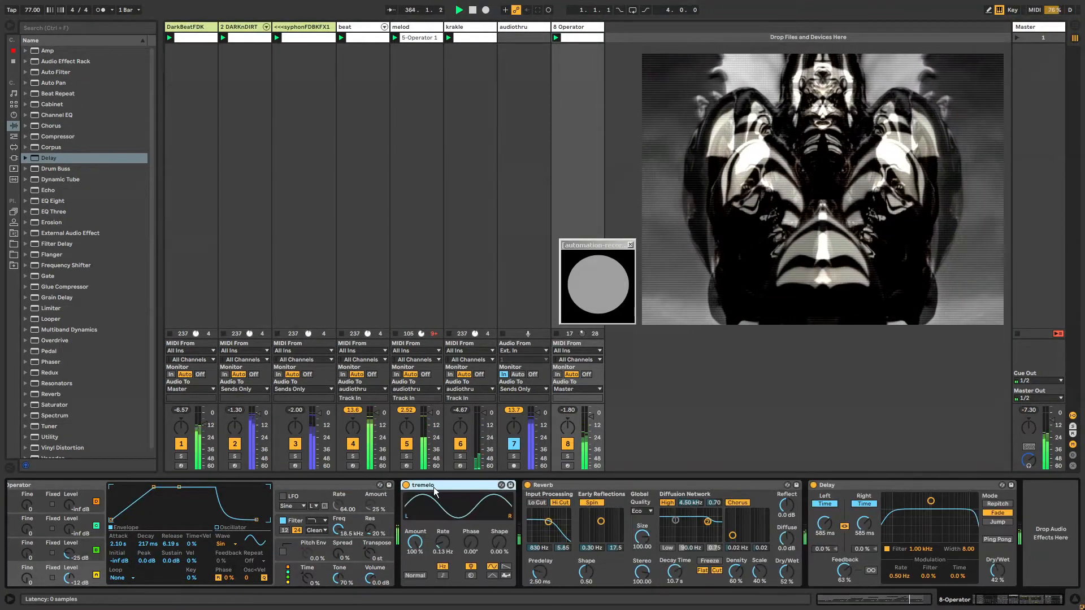
{"action": "key", "text": "ctrl+d"}
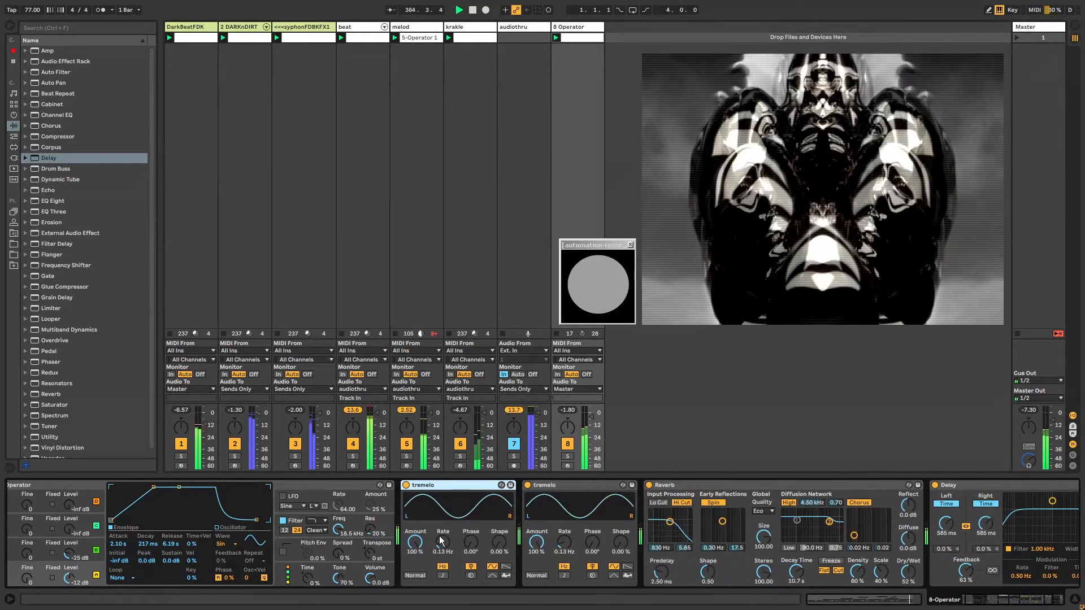
{"action": "mouse_move", "coordinate": [442, 541]}
{"action": "left_mouse_down"}
{"action": "mouse_move", "coordinate": [441, 512]}
{"action": "mouse_move", "coordinate": [442, 522]}
{"action": "mouse_move", "coordinate": [415, 518]}
{"action": "mouse_move", "coordinate": [445, 537]}
{"action": "left_mouse_up"}
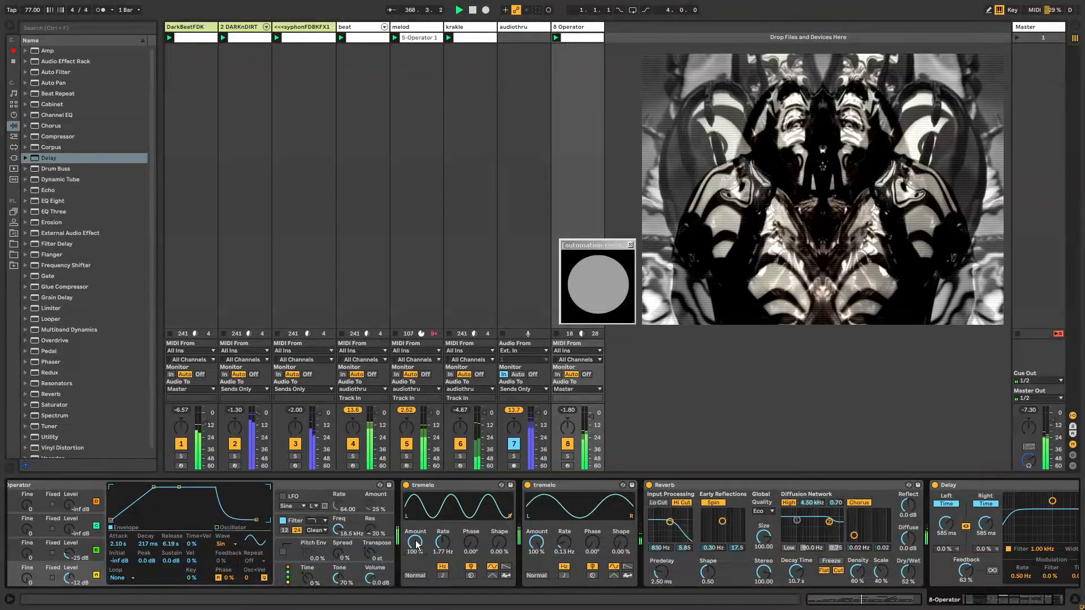
{"action": "left_click_drag", "start_coordinate": [417, 544], "coordinate": [417, 559]}
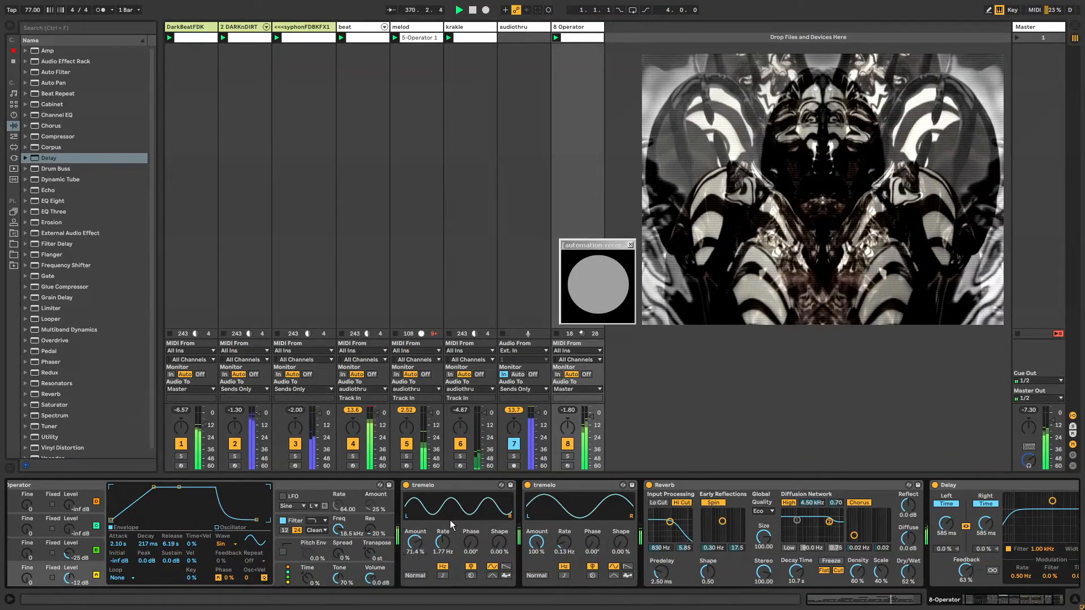
Step: Examine the device chains of the DarkBeatFDK and DARKnDIRTYbeat tracks
{"action": "left_click", "coordinate": [189, 28]}
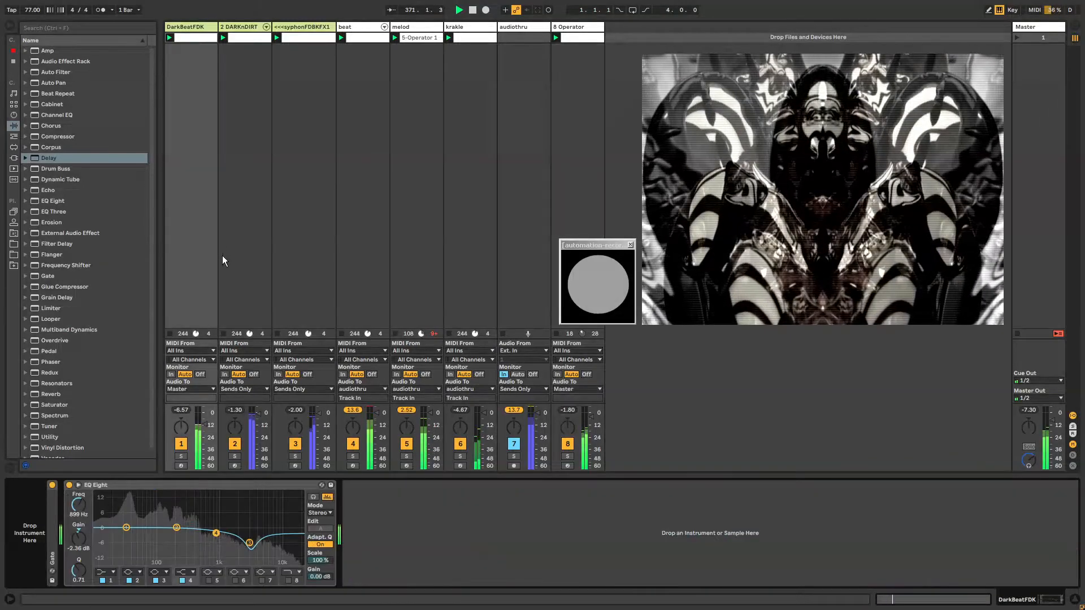
{"action": "left_click", "coordinate": [236, 28]}
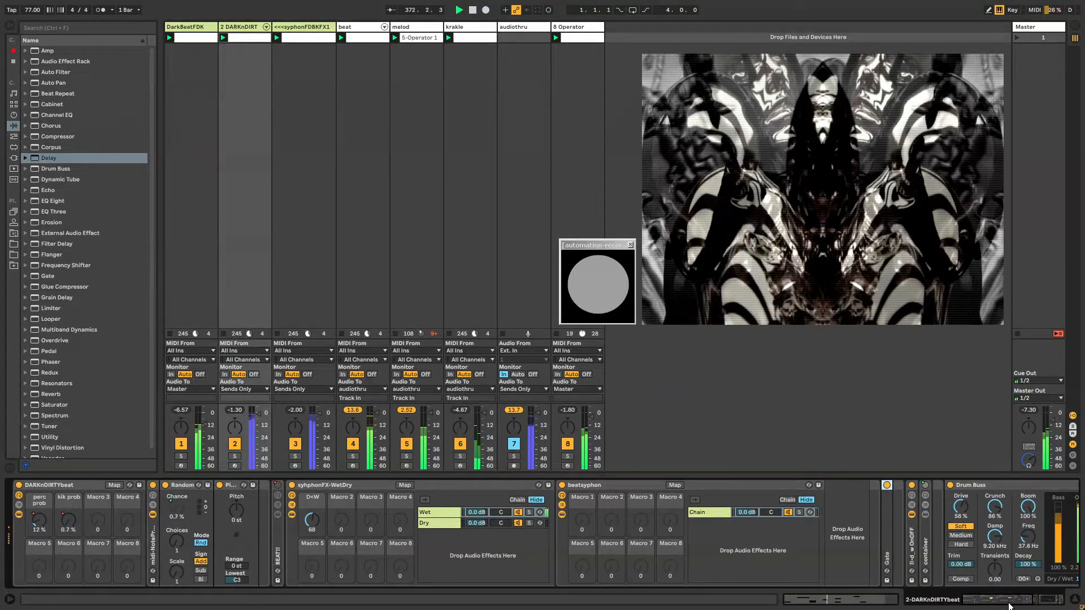
{"action": "left_click", "coordinate": [1009, 603]}
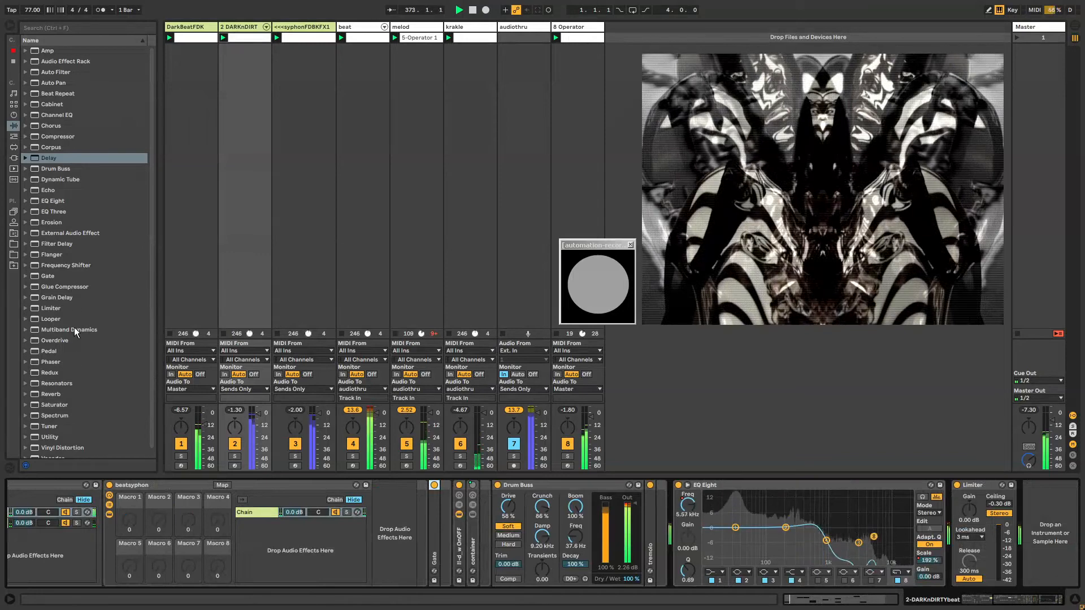
{"action": "scroll", "coordinate": [67, 389], "scroll_direction": "down", "scroll_amount": 2}
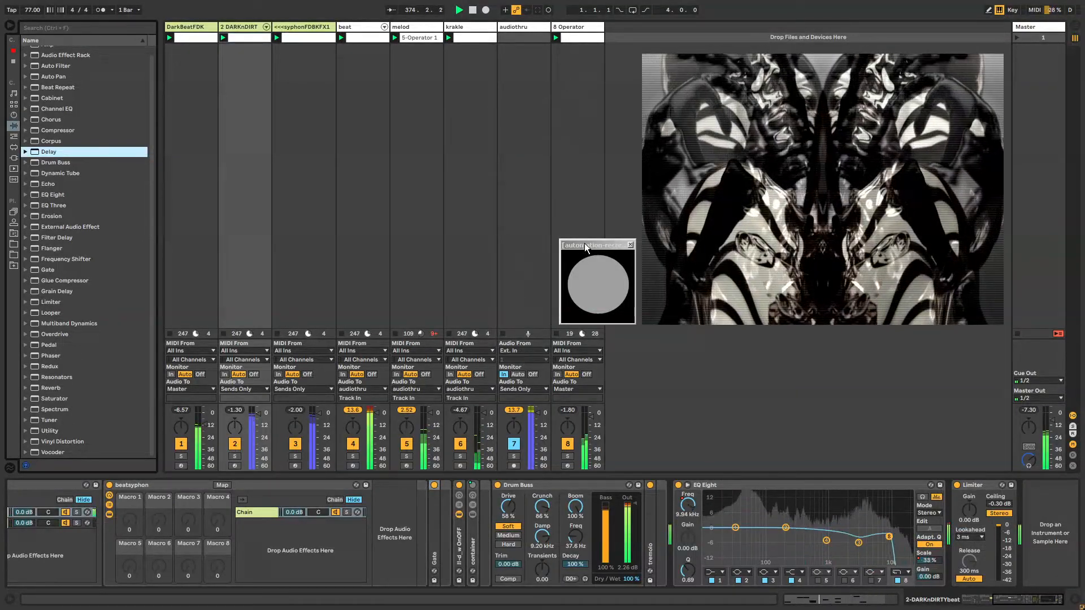
{"action": "left_click", "coordinate": [173, 64]}
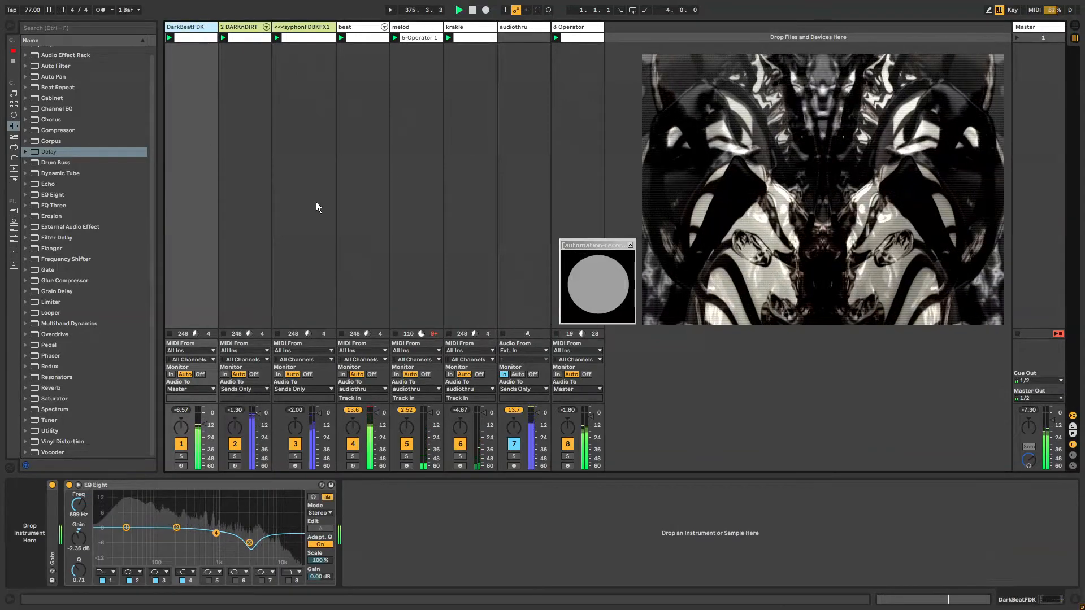
{"action": "left_click", "coordinate": [249, 187]}
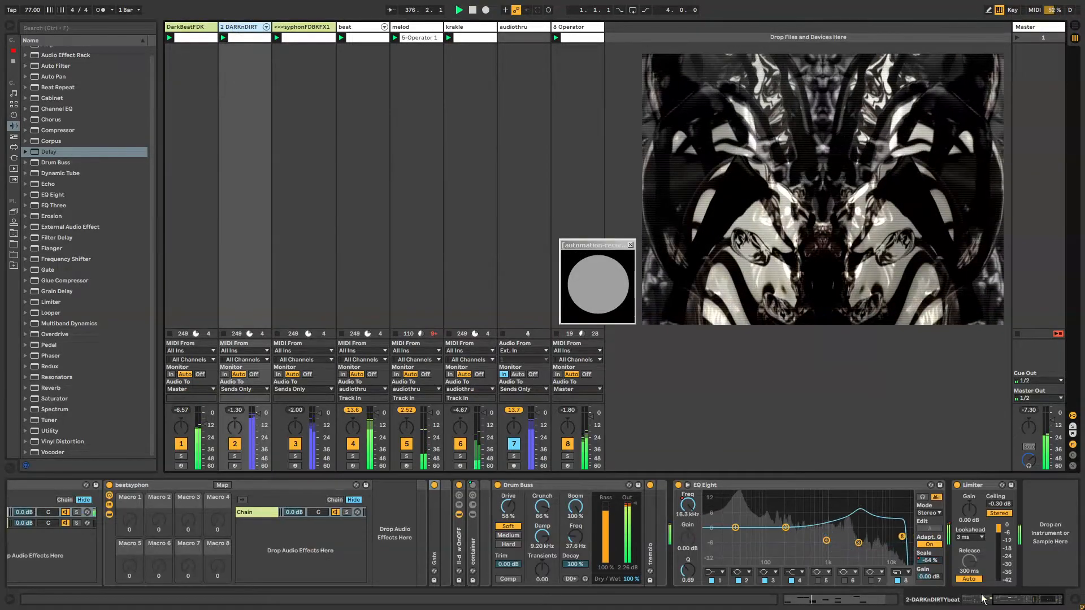
{"action": "left_click_drag", "start_coordinate": [1022, 600], "coordinate": [988, 600]}
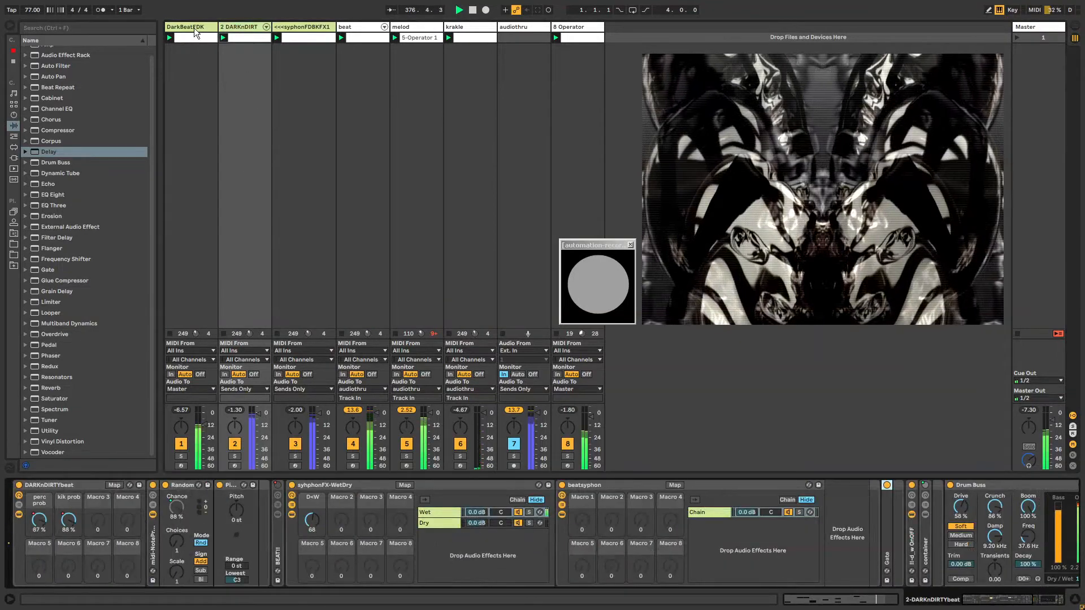
{"action": "left_click", "coordinate": [187, 64]}
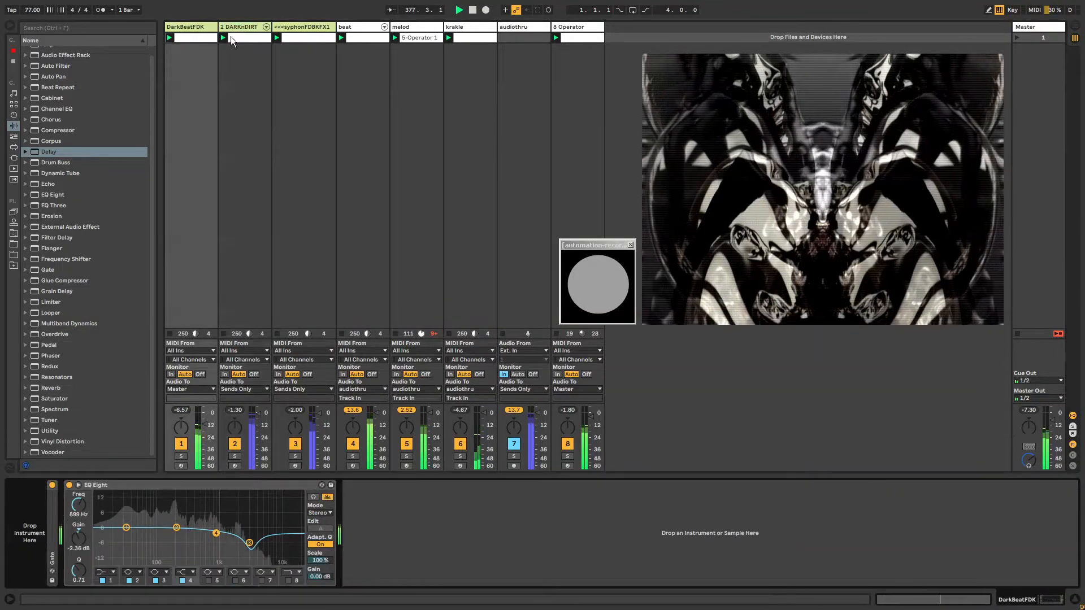
Step: Set the Grain Delay's dry/wet to 99 % on the <<<syphonFDBKFX1 track
{"action": "left_click", "coordinate": [301, 28]}
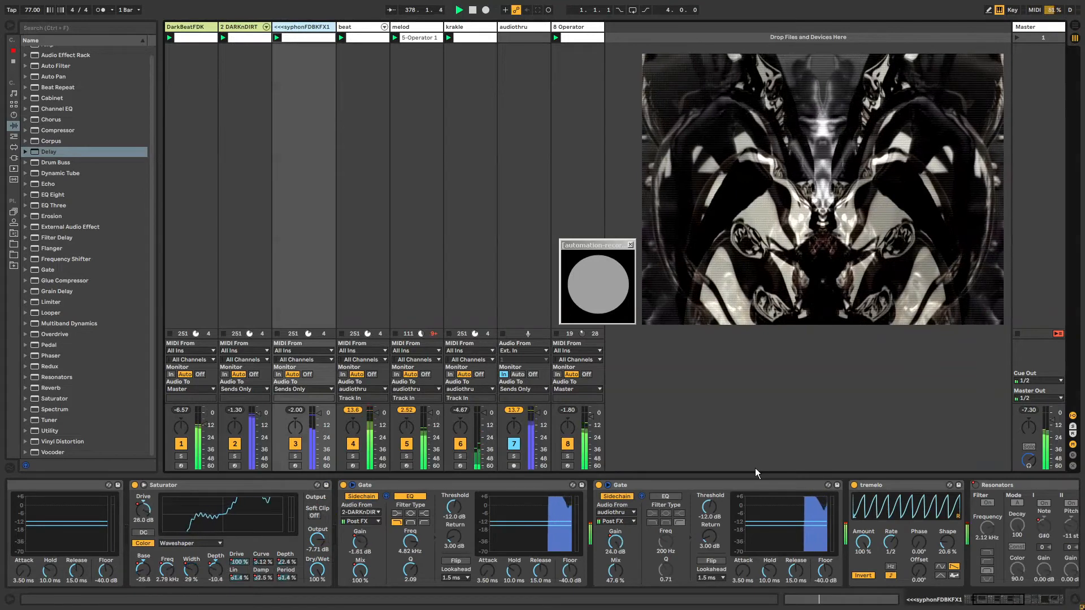
{"action": "left_click", "coordinate": [1003, 605]}
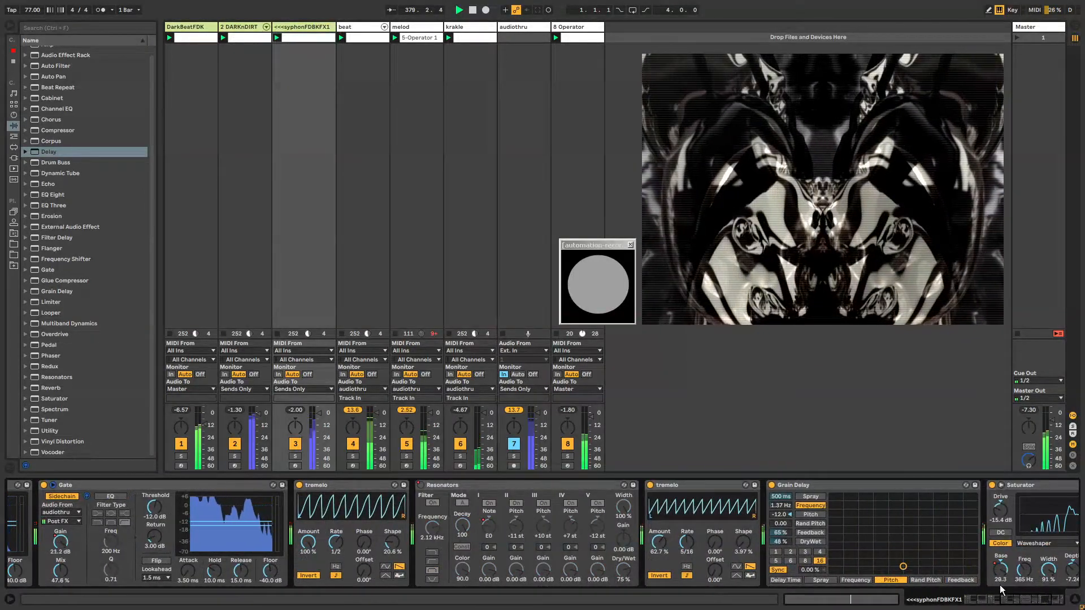
{"action": "left_click_drag", "start_coordinate": [1011, 599], "coordinate": [1039, 600]}
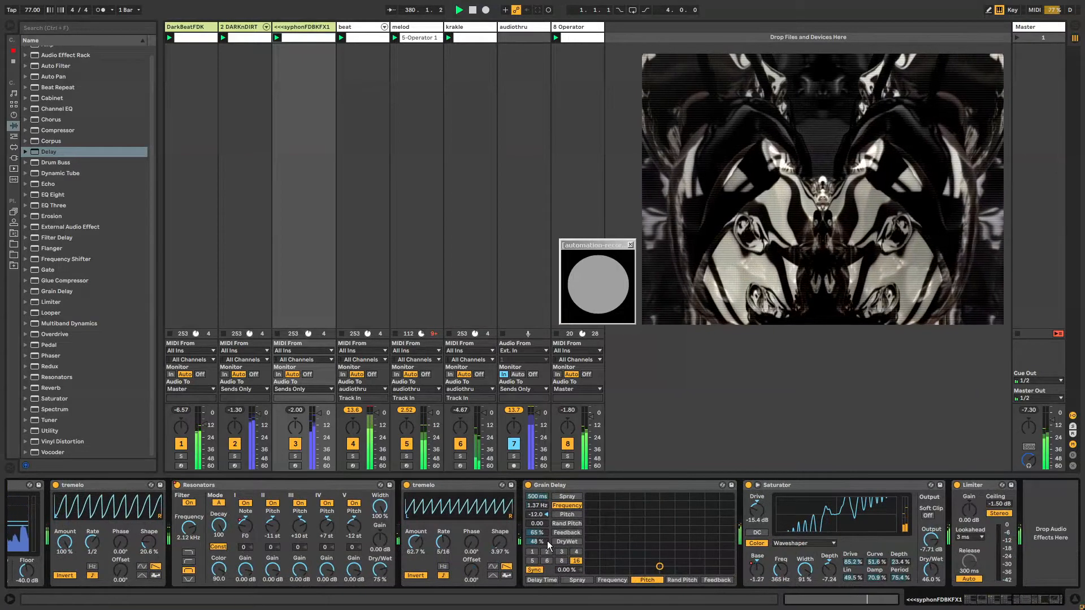
{"action": "left_click_drag", "start_coordinate": [544, 542], "coordinate": [545, 503]}
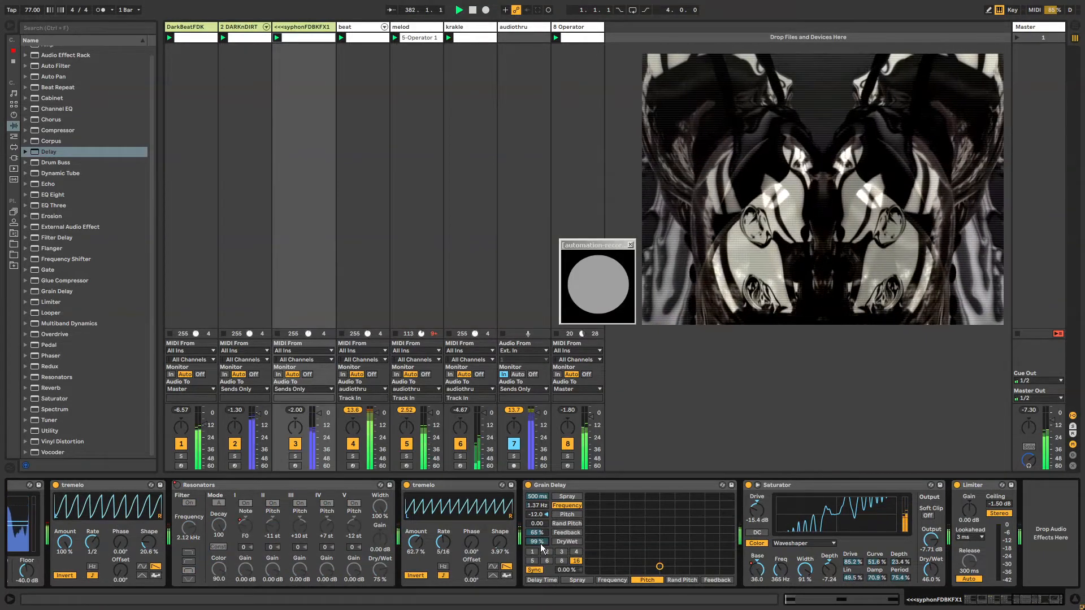
Step: Extend the loop of the clip's unlinked Grain Delay dry/wet envelope to a length of 5.1.1
{"action": "key", "text": "shift+Tab"}
{"action": "left_click", "coordinate": [156, 579]}
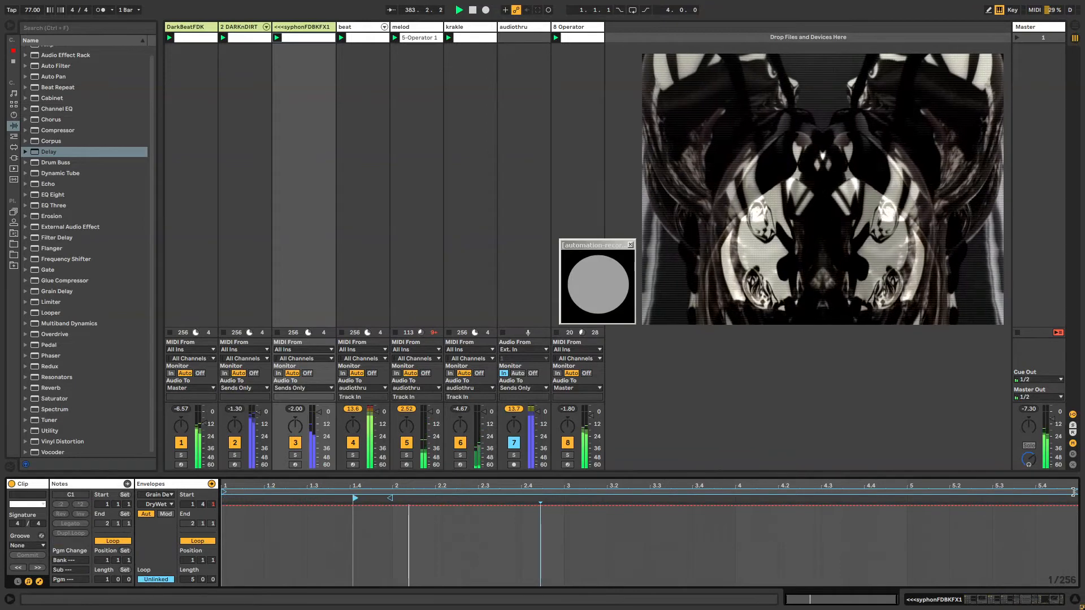
{"action": "left_click_drag", "start_coordinate": [1074, 492], "coordinate": [1081, 492]}
{"action": "key", "text": "shift+Tab"}
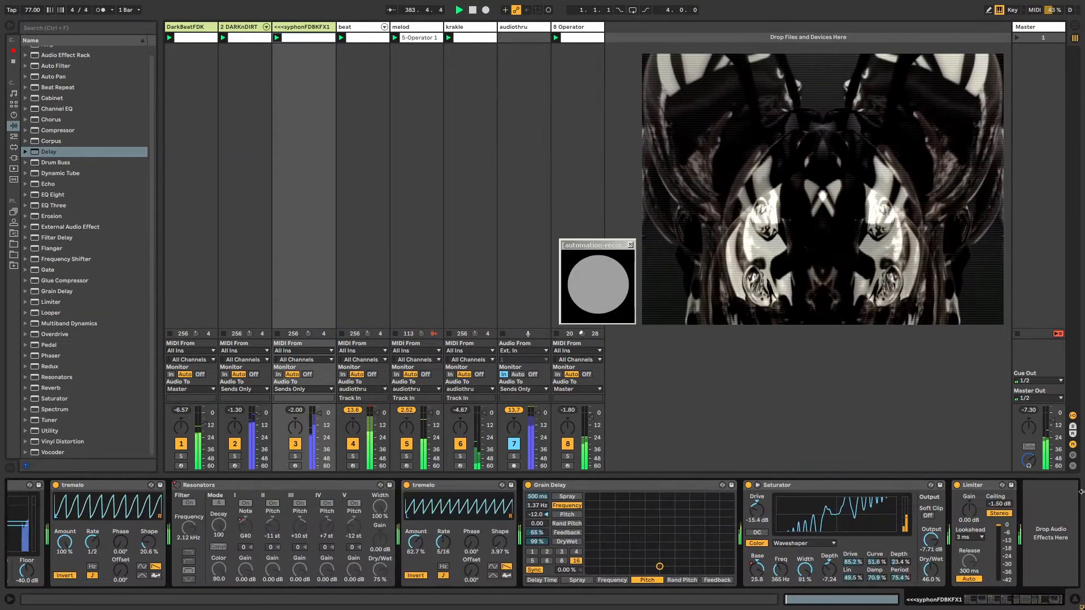
Step: Record varying Grain Delay dry/wet automation into the <<<syphonFDBKFX1 clip and show the recorded envelope
{"action": "key", "text": "ctrl+shift+F9"}
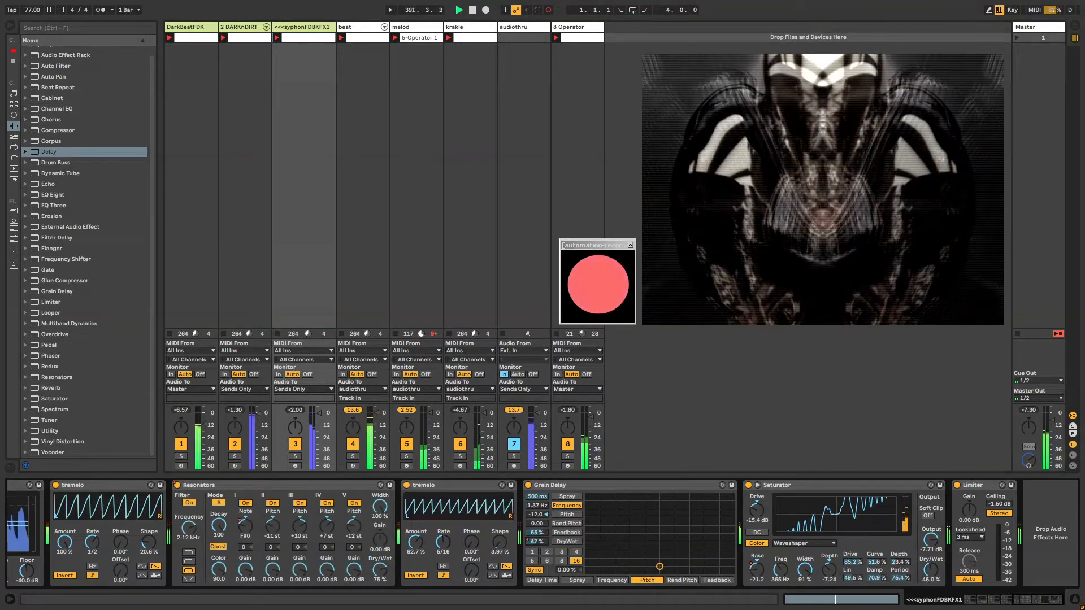
{"action": "right_click", "coordinate": [538, 547]}
{"action": "left_click", "coordinate": [565, 546]}
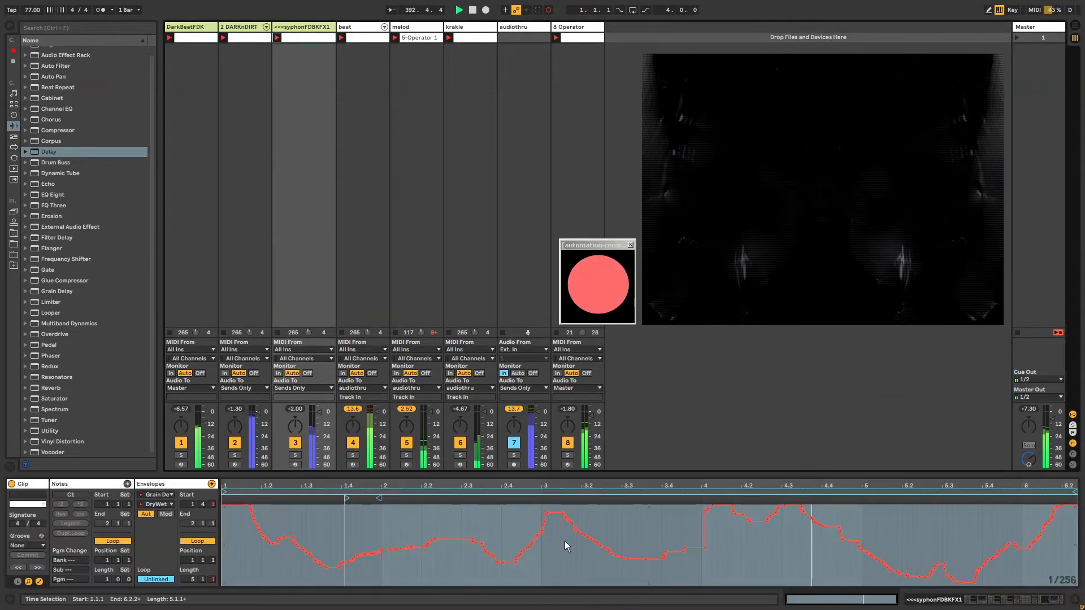
Step: Select the whole Grain Delay dry/wet envelope and simplify it to fewer breakpoints
{"action": "left_click", "coordinate": [581, 571]}
{"action": "key", "text": "ctrl+a"}
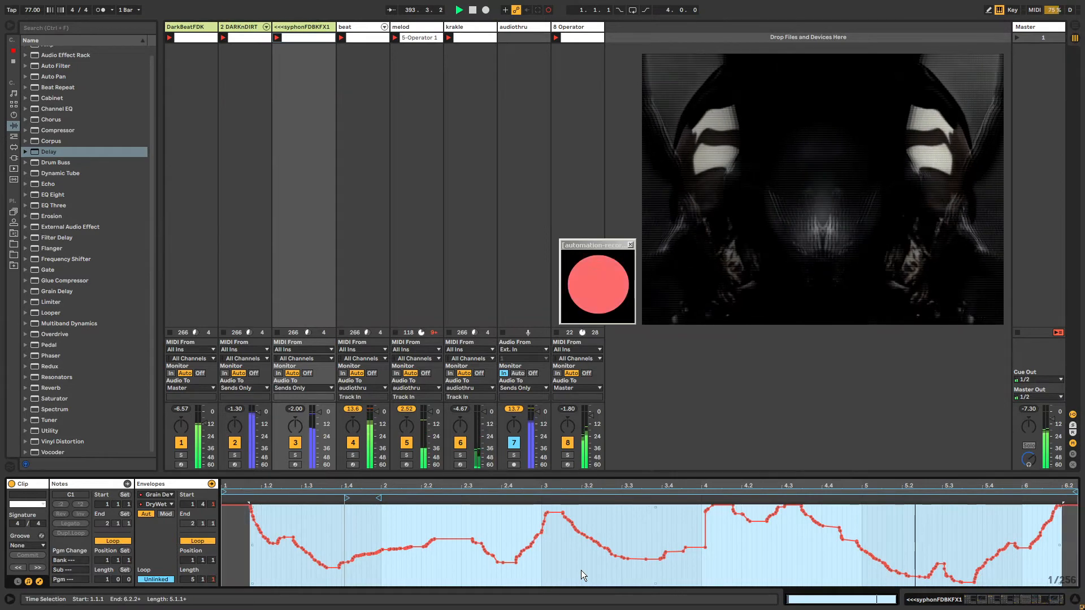
{"action": "right_click", "coordinate": [581, 570]}
{"action": "key", "text": "s"}
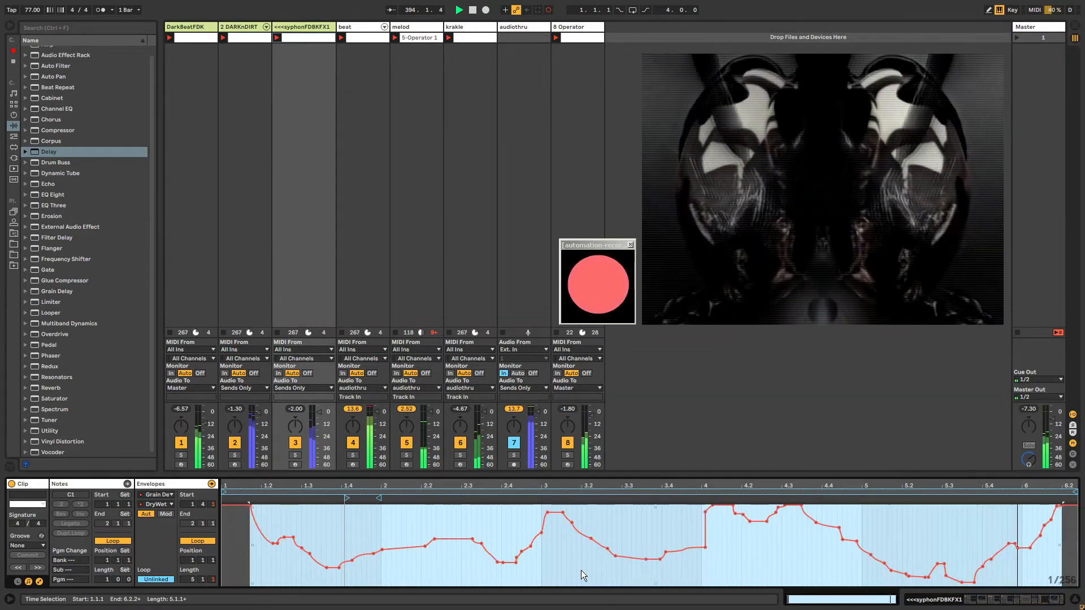
Step: Turn the vertical jump near bar 4 of the dry/wet envelope into a ramp by replacing its lower breakpoint with a slightly earlier one
{"action": "left_click", "coordinate": [696, 549]}
{"action": "left_click", "coordinate": [732, 560]}
{"action": "left_click", "coordinate": [705, 547]}
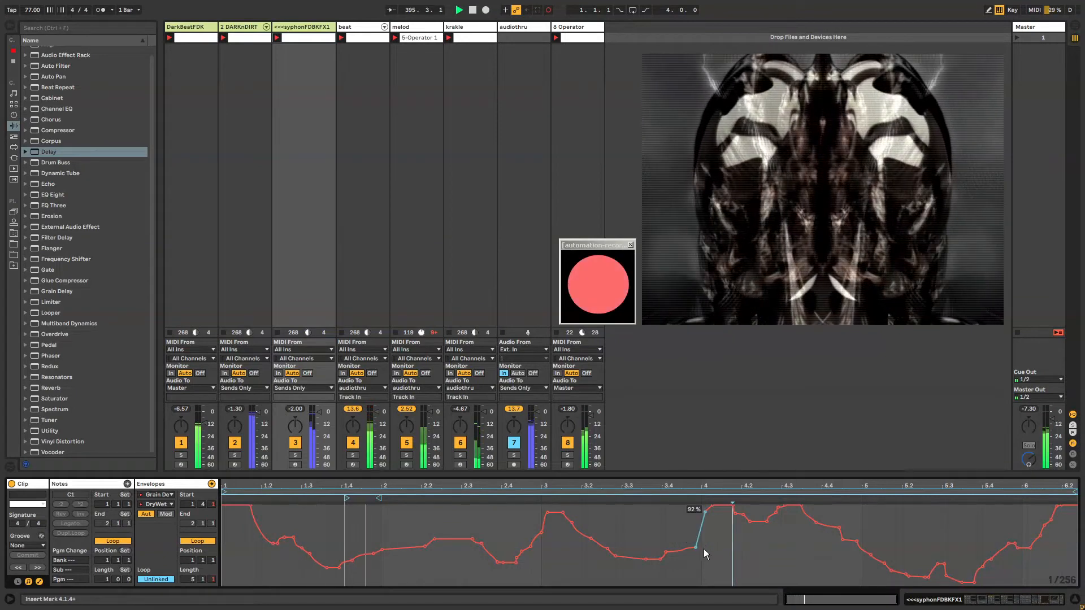
{"action": "left_click", "coordinate": [558, 571]}
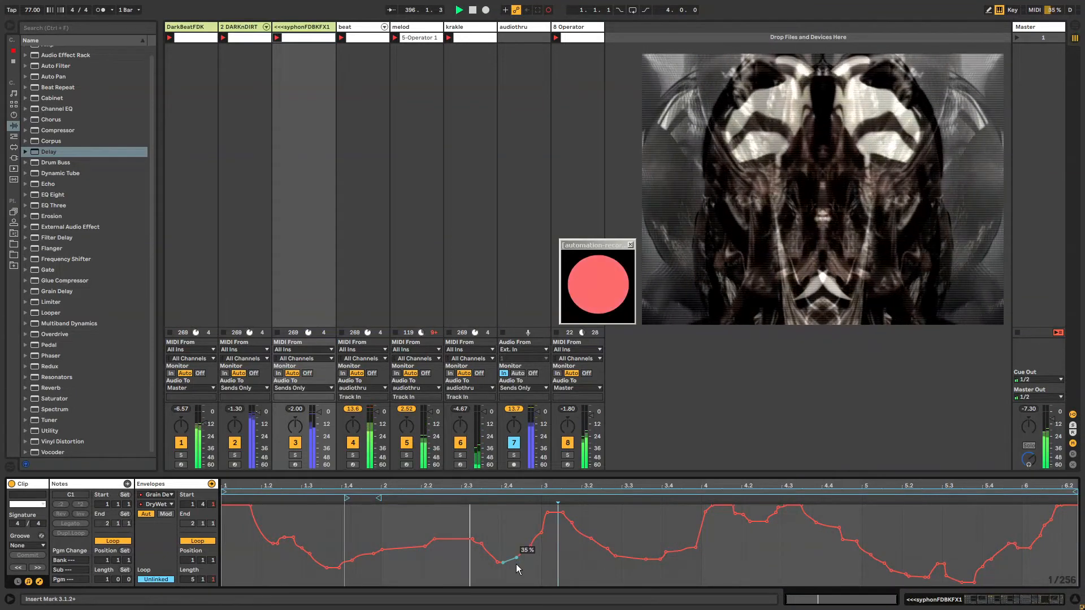
{"action": "key", "text": "shift+Tab"}
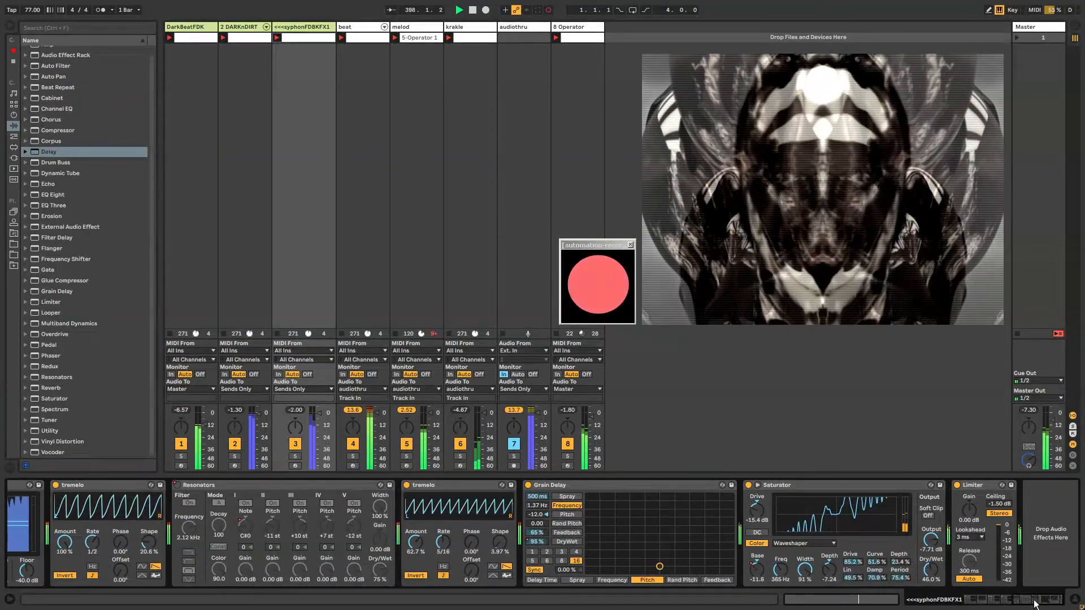
Step: Collapse the second and third Gate devices in the <<<syphonFDBKFX1 effect chain
{"action": "mouse_move", "coordinate": [1034, 602]}
{"action": "left_mouse_down"}
{"action": "mouse_move", "coordinate": [984, 602]}
{"action": "mouse_move", "coordinate": [1034, 602]}
{"action": "left_mouse_up"}
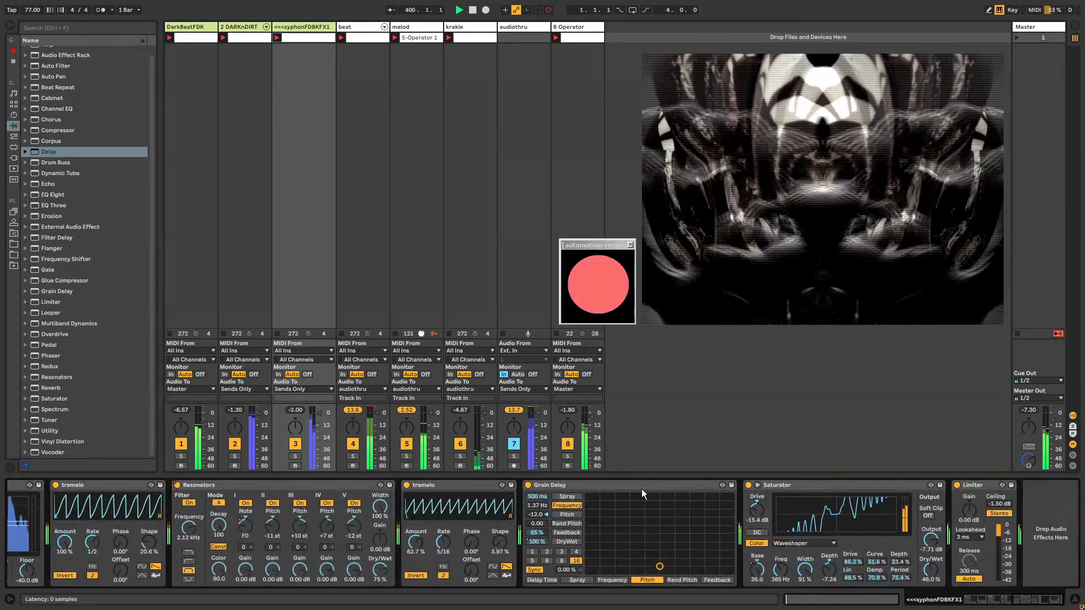
{"action": "left_click_drag", "start_coordinate": [1030, 603], "coordinate": [996, 608]}
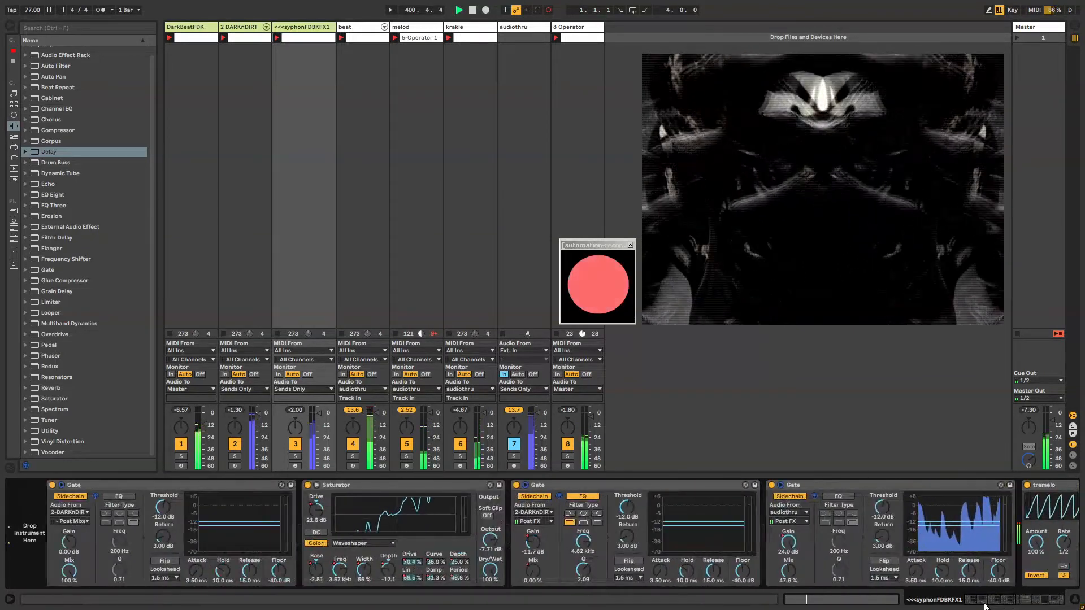
{"action": "left_click", "coordinate": [641, 487]}
{"action": "double_click", "coordinate": [641, 486]}
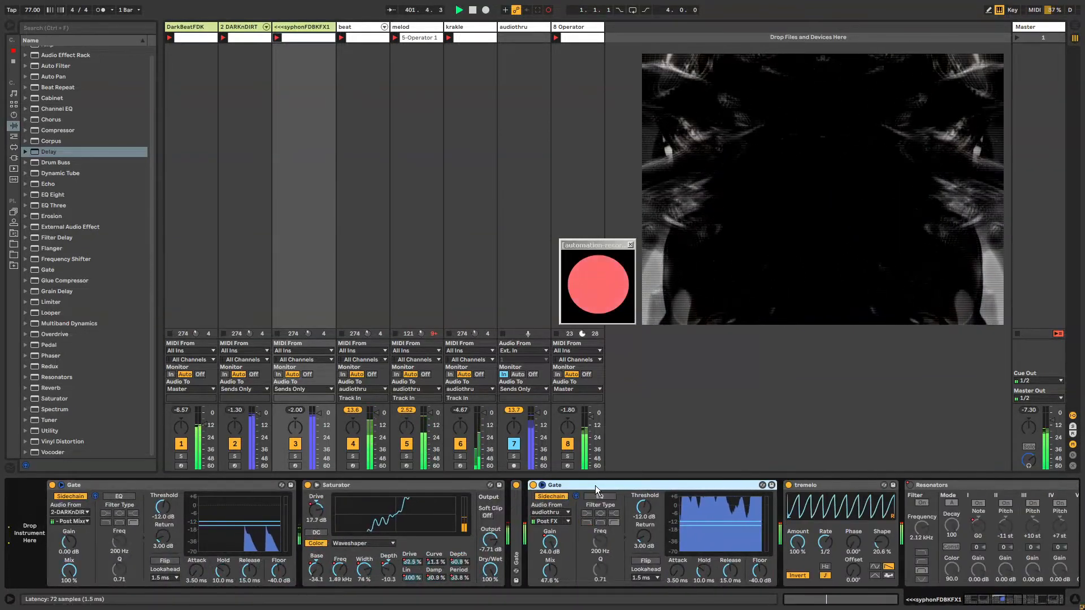
{"action": "mouse_move", "coordinate": [1002, 599]}
{"action": "left_mouse_down"}
{"action": "mouse_move", "coordinate": [1043, 597]}
{"action": "mouse_move", "coordinate": [1000, 598]}
{"action": "left_mouse_up"}
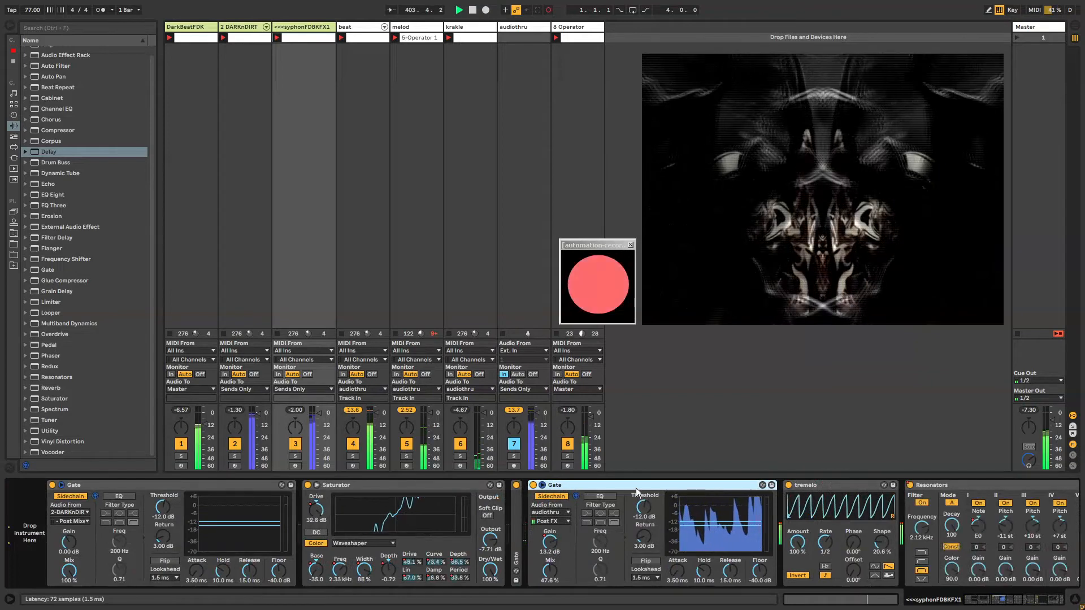
{"action": "double_click", "coordinate": [635, 486]}
{"action": "left_click", "coordinate": [622, 484]}
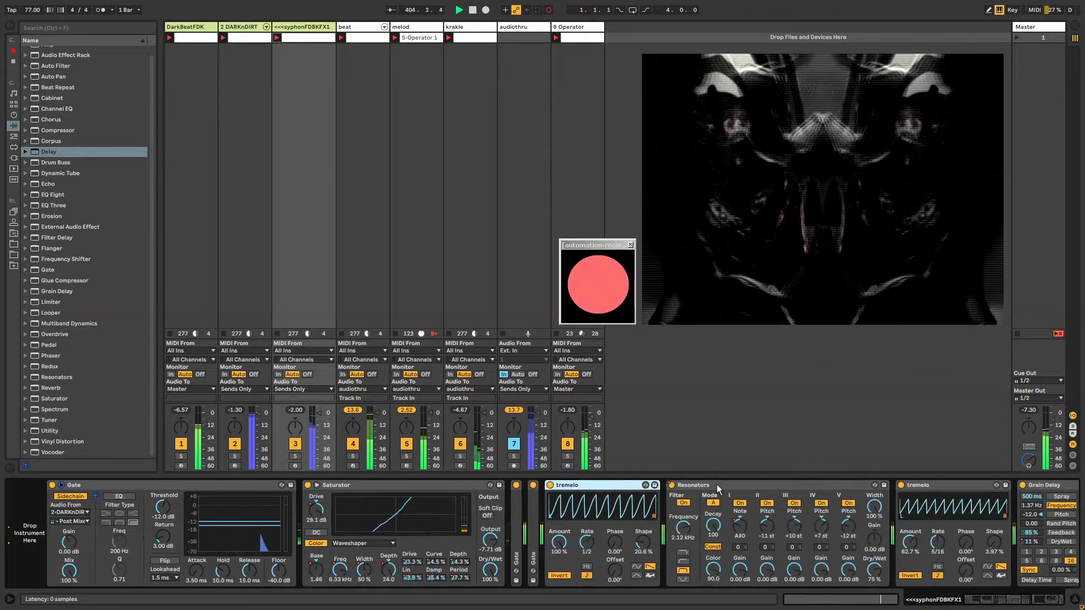
Step: Record varying rate automation for the second tremelo into the <<<syphonFDBKFX1 clip and show the recorded envelope
{"action": "left_click", "coordinate": [937, 542]}
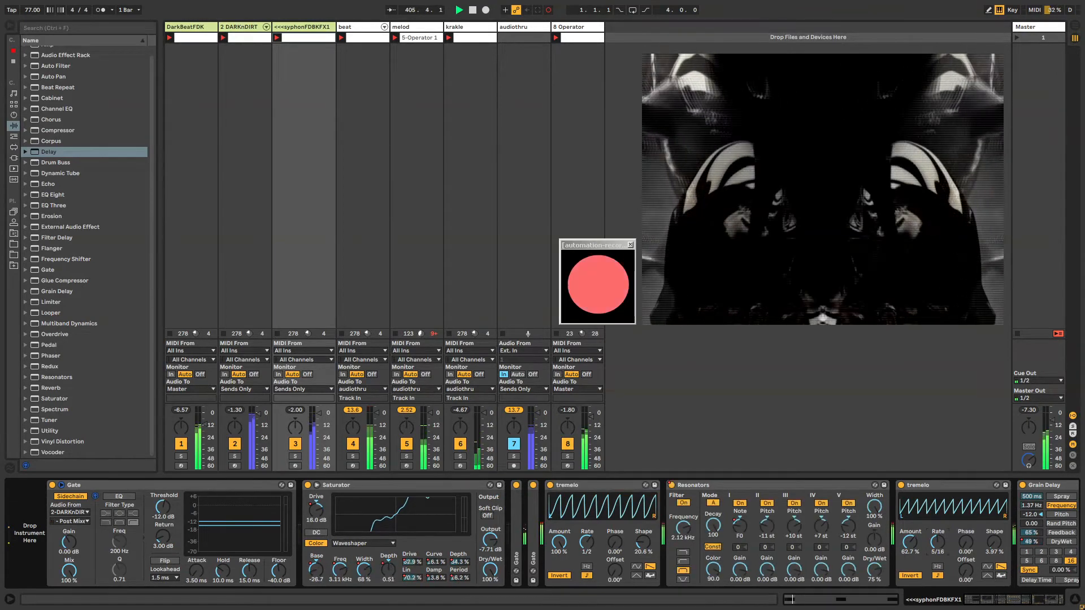
{"action": "left_click_drag", "start_coordinate": [937, 542], "coordinate": [937, 536]}
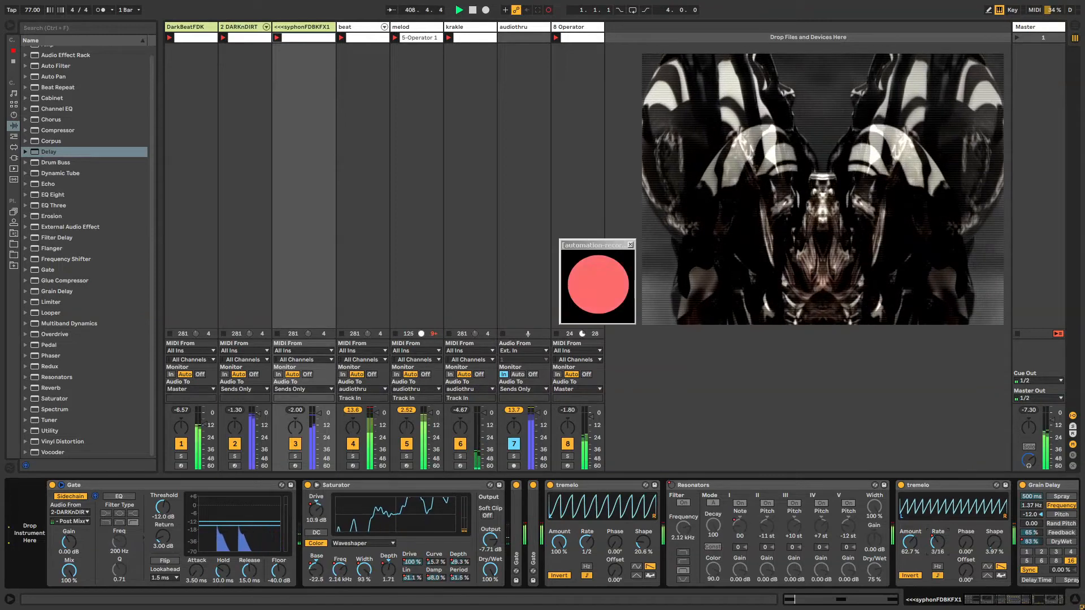
{"action": "right_click", "coordinate": [938, 542]}
{"action": "left_click", "coordinate": [961, 548]}
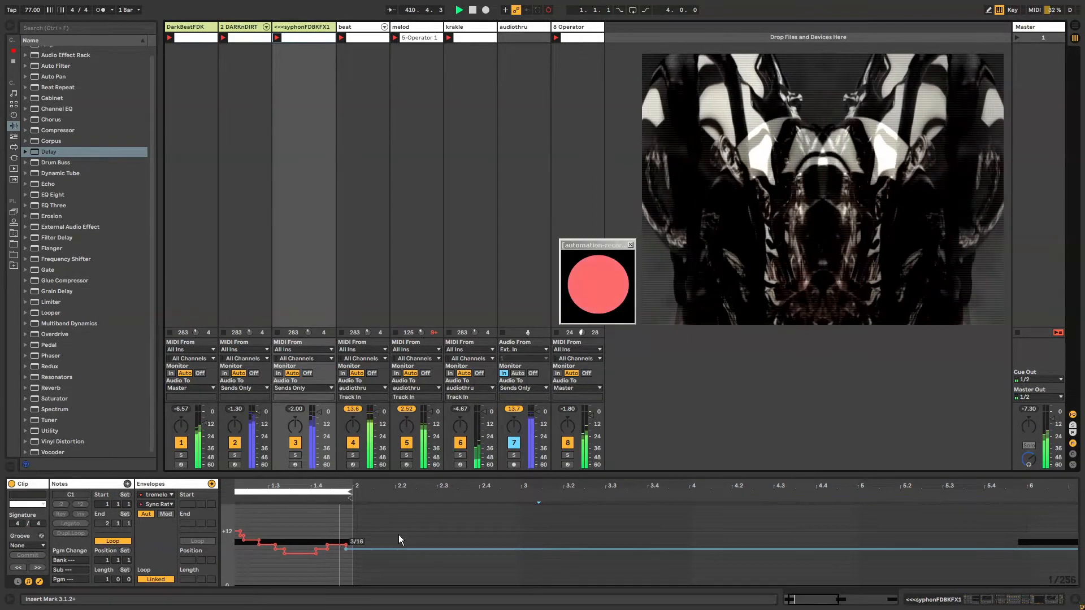
Step: Unlink the tremelo sync rate envelope from the clip and extend its loop past bar 3
{"action": "left_click", "coordinate": [155, 579]}
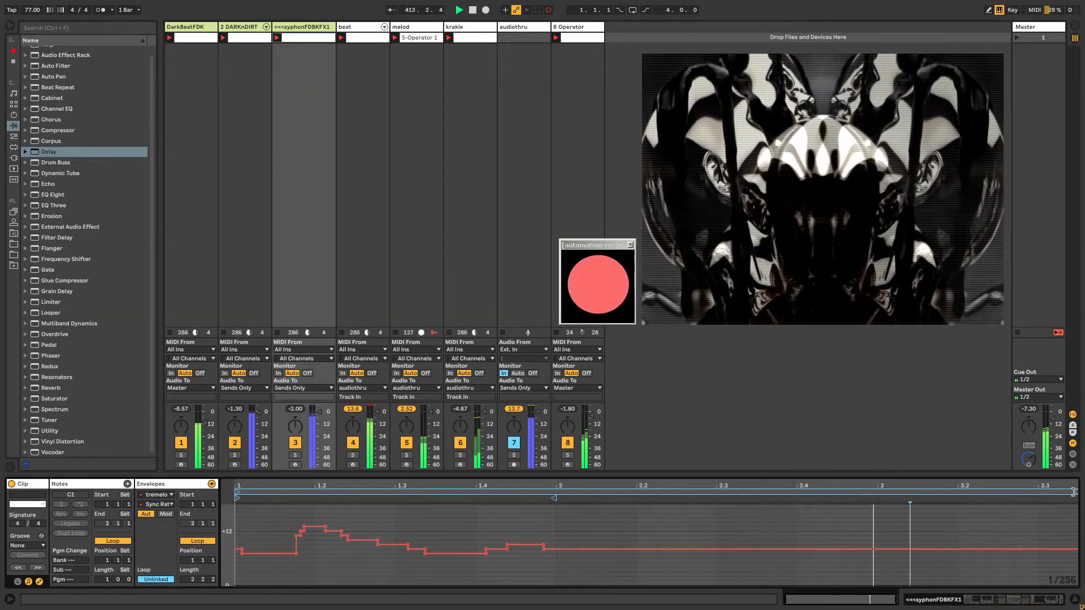
{"action": "left_click_drag", "start_coordinate": [1074, 492], "coordinate": [1080, 492]}
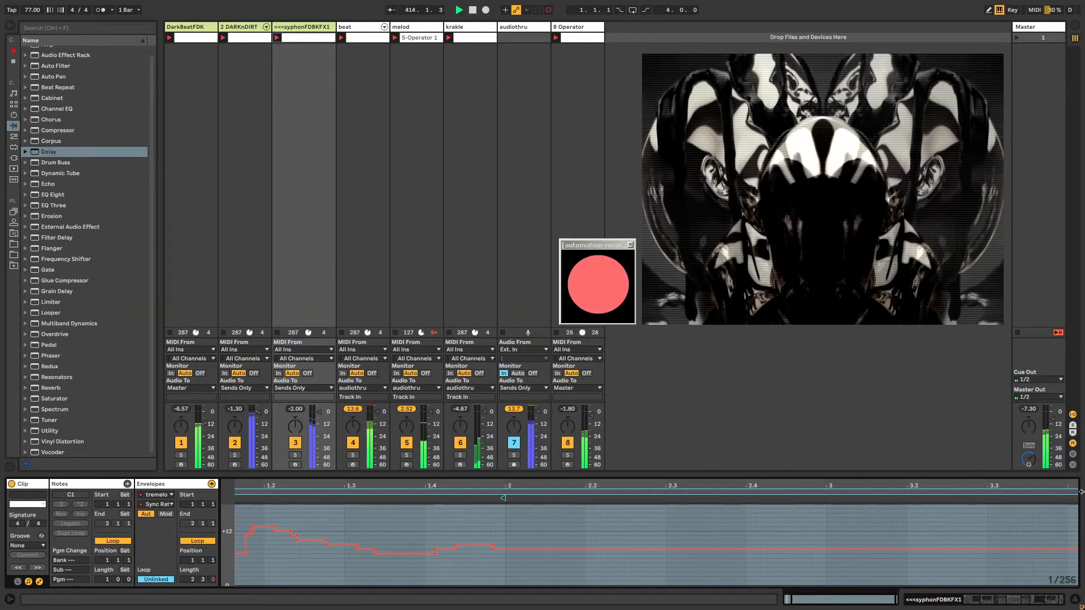
{"action": "key", "text": "shift+Tab"}
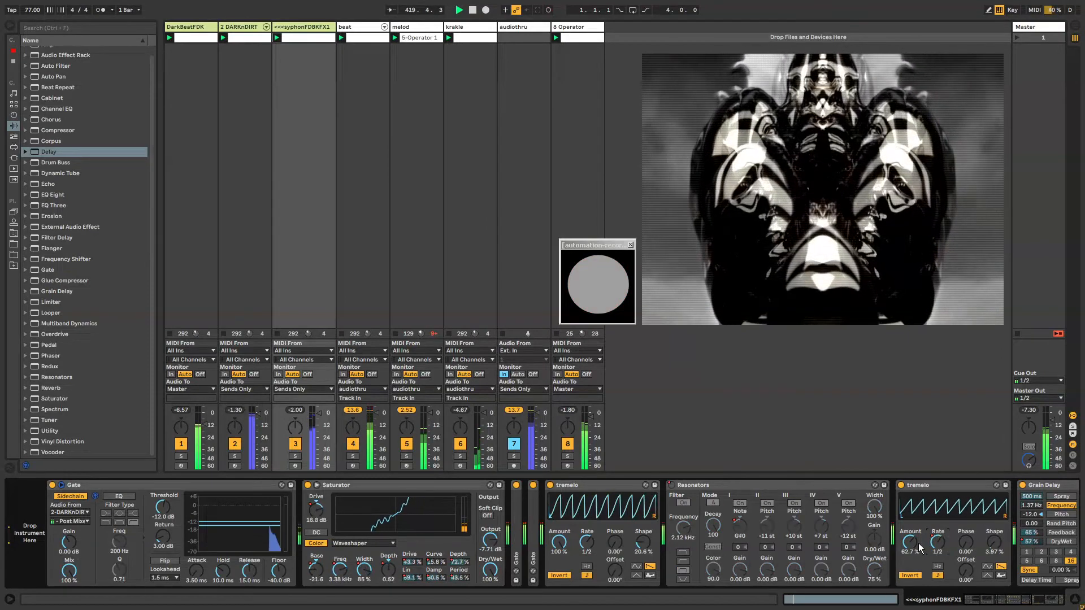
Step: Raise the second tremelo's amount to 87.3 %
{"action": "mouse_move", "coordinate": [914, 546]}
{"action": "left_mouse_down"}
{"action": "mouse_move", "coordinate": [914, 534]}
{"action": "mouse_move", "coordinate": [913, 557]}
{"action": "mouse_move", "coordinate": [914, 539]}
{"action": "left_mouse_up"}
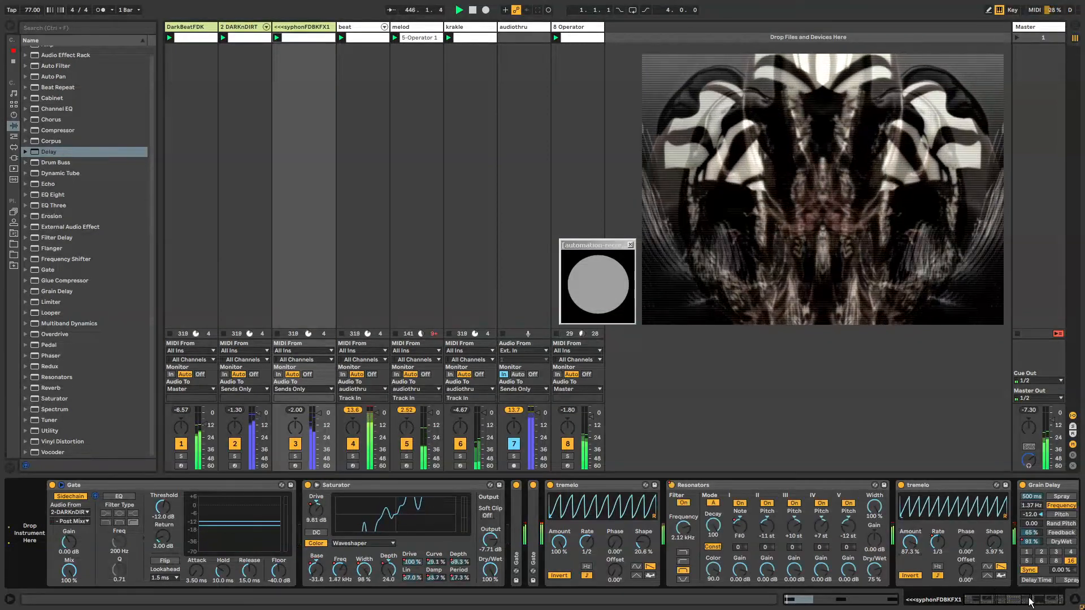
{"action": "scroll", "coordinate": [1030, 602], "scroll_direction": "right", "scroll_amount": 5}
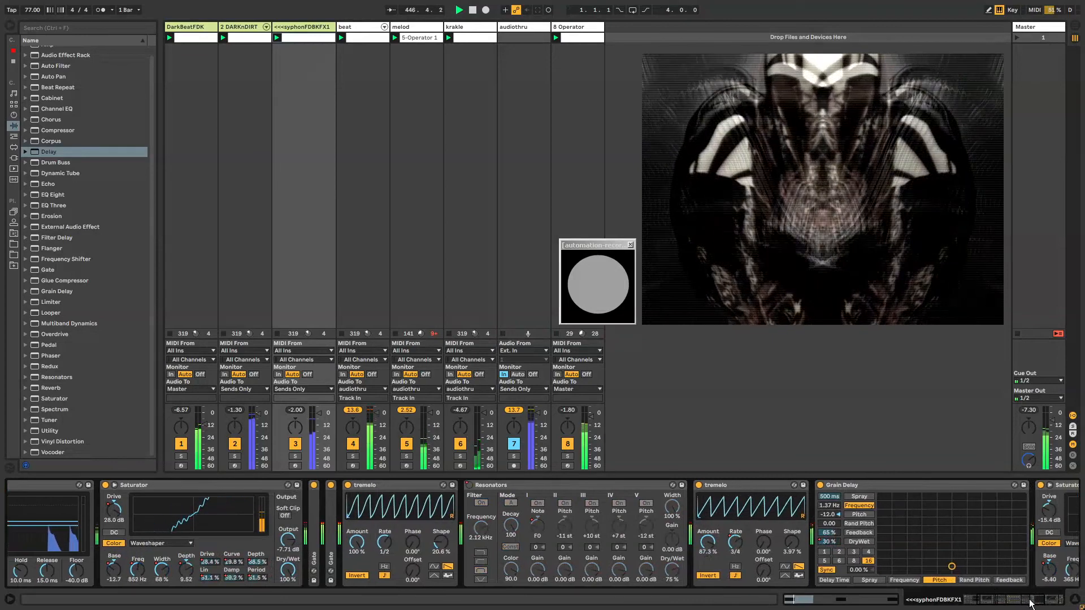
{"action": "mouse_move", "coordinate": [1029, 600]}
{"action": "left_mouse_down"}
{"action": "mouse_move", "coordinate": [1049, 600]}
{"action": "mouse_move", "coordinate": [1008, 603]}
{"action": "left_mouse_up"}
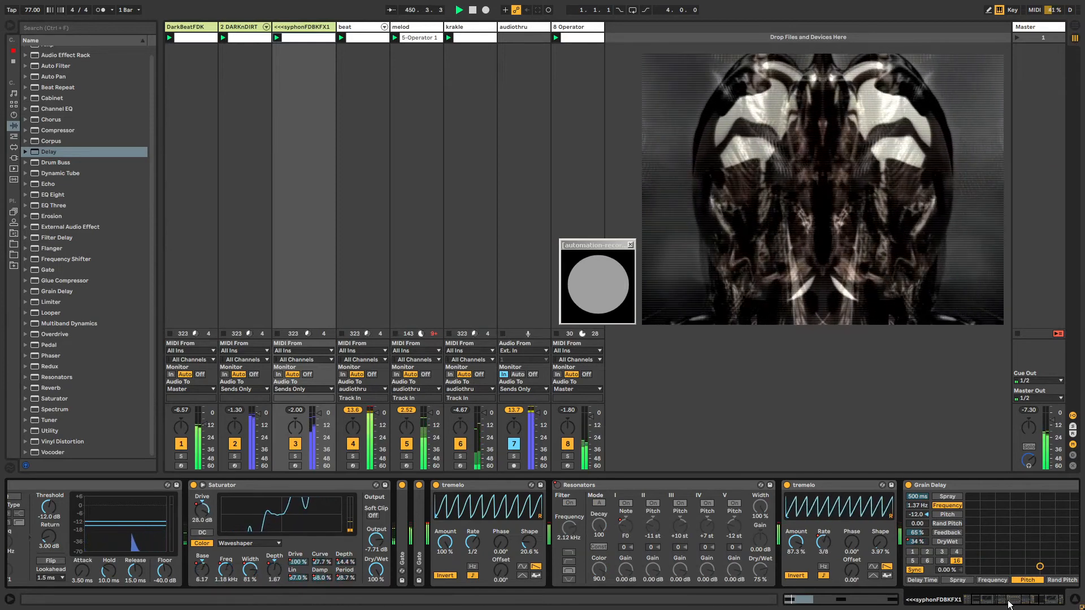
{"action": "mouse_move", "coordinate": [1008, 601]}
{"action": "left_mouse_down"}
{"action": "mouse_move", "coordinate": [1037, 600]}
{"action": "mouse_move", "coordinate": [997, 603]}
{"action": "left_mouse_up"}
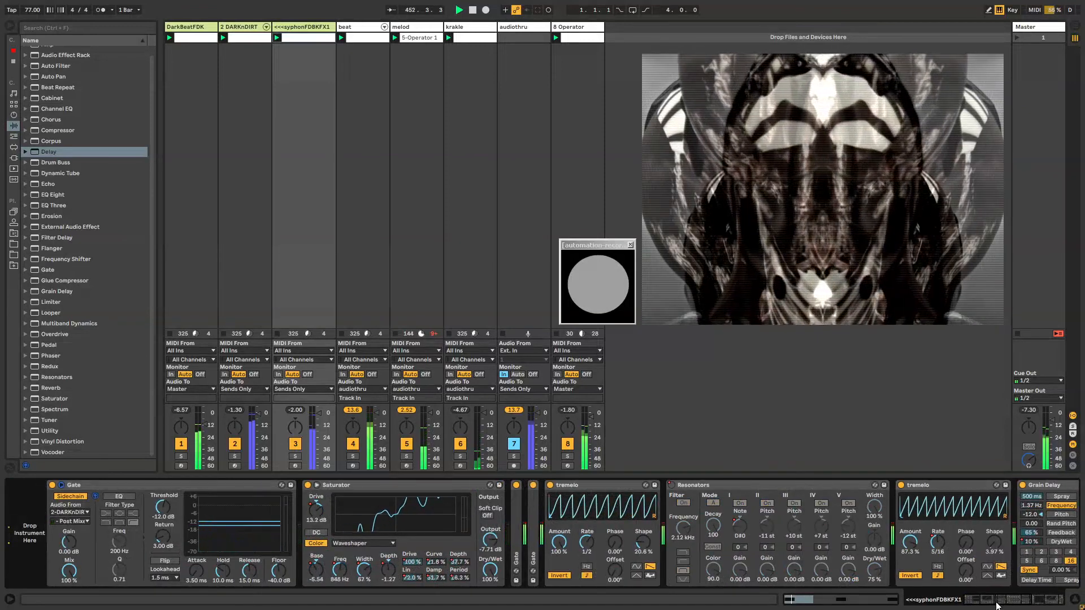
Step: Show the folder of sketchsploration sets in the browser and shift the automation recording window slightly
{"action": "left_click", "coordinate": [14, 233]}
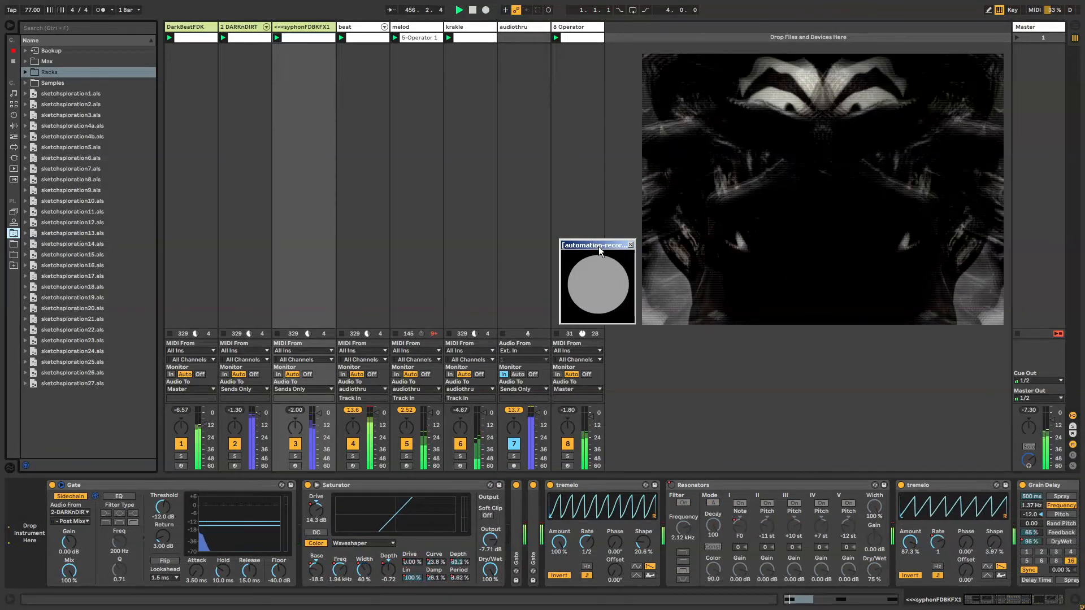
{"action": "left_click_drag", "start_coordinate": [595, 247], "coordinate": [599, 247]}
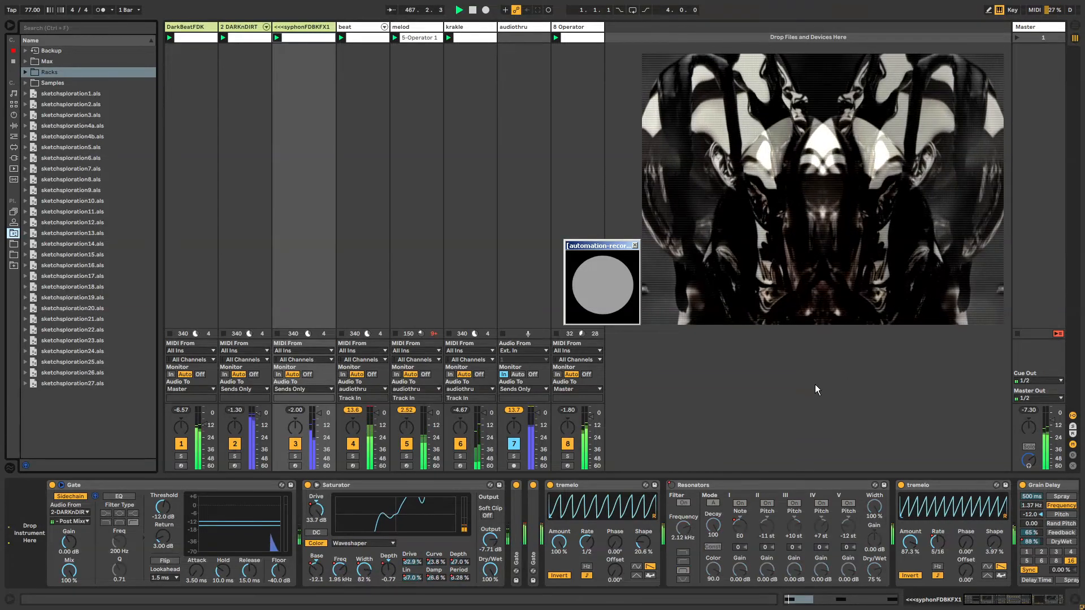
Step: Switch to OBS, move its window clear of the video preview, and mute the Mic/Aux input
{"action": "key", "text": "alt+Tab"}
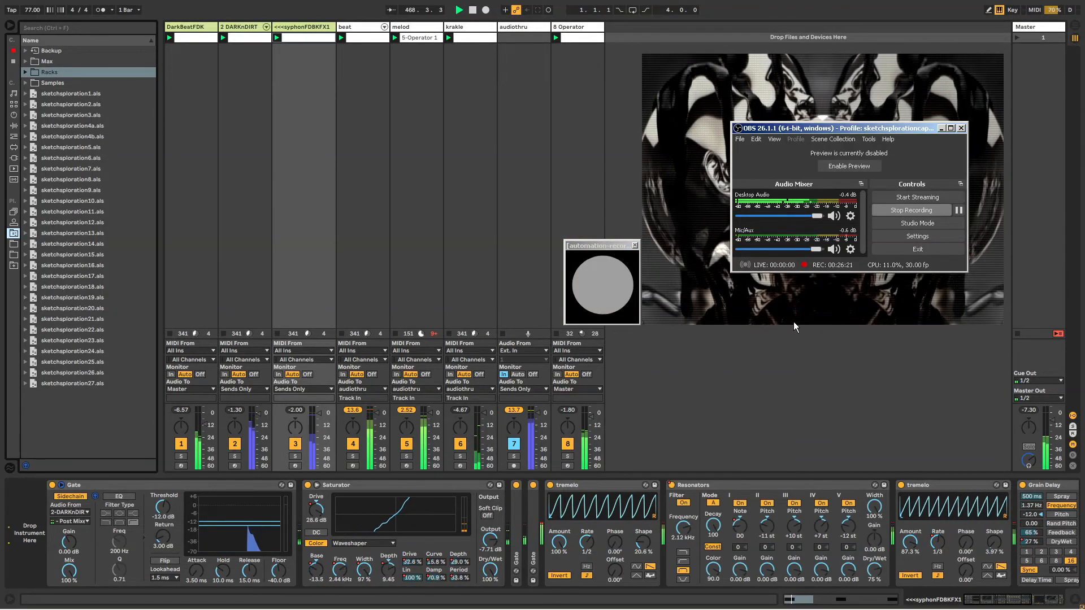
{"action": "left_click_drag", "start_coordinate": [809, 129], "coordinate": [787, 350]}
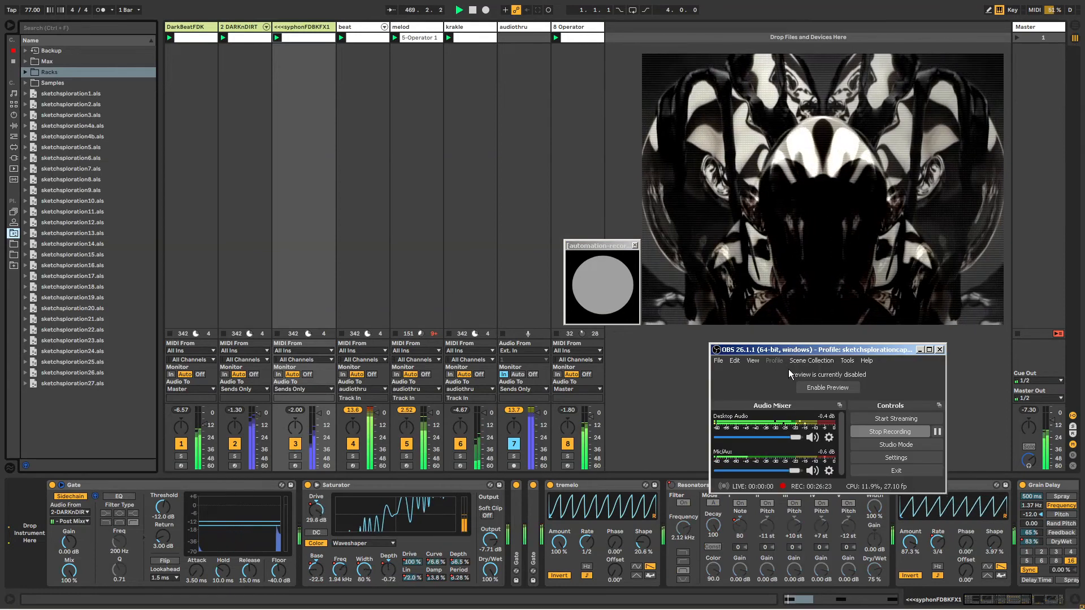
{"action": "left_click", "coordinate": [811, 471]}
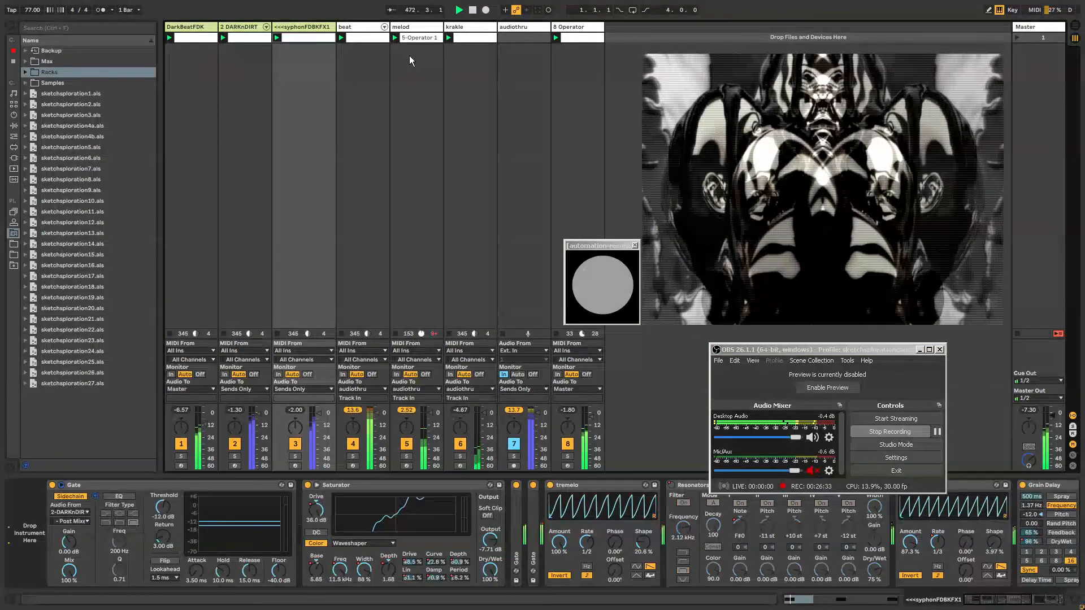
Step: Return to Ableton Live and restart the set's playback from the beginning
{"action": "left_click", "coordinate": [462, 10]}
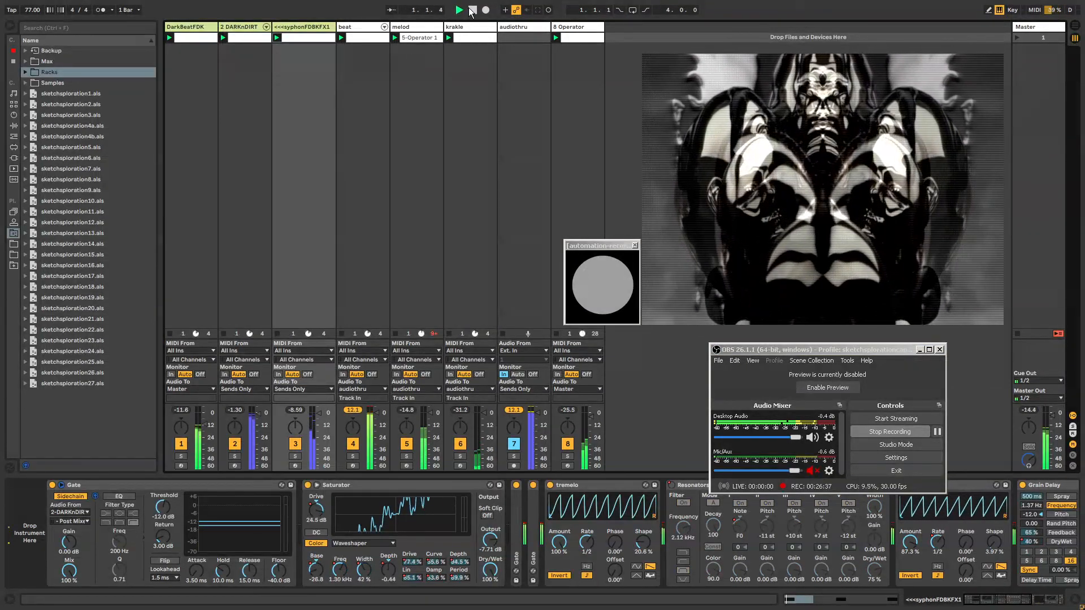
{"action": "left_click", "coordinate": [459, 11]}
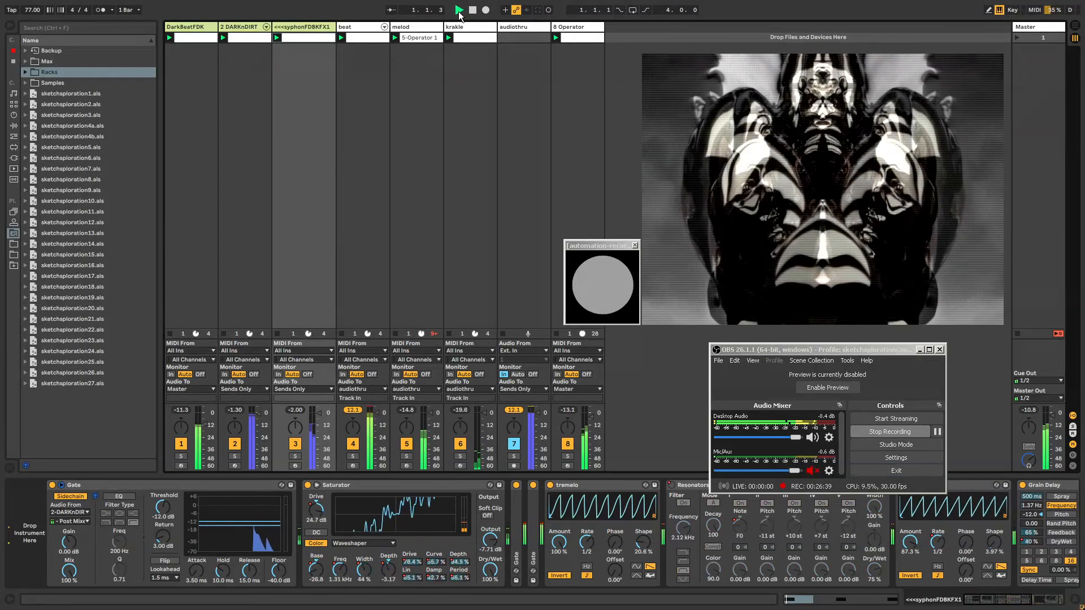